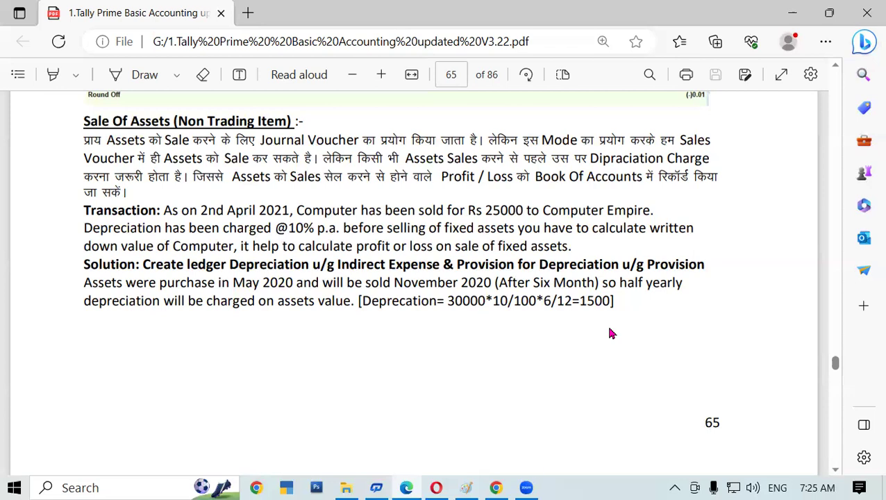
Step: Open Paint with a blank canvas and set the Pencil to the thickest line size
mouse_move(376, 488)
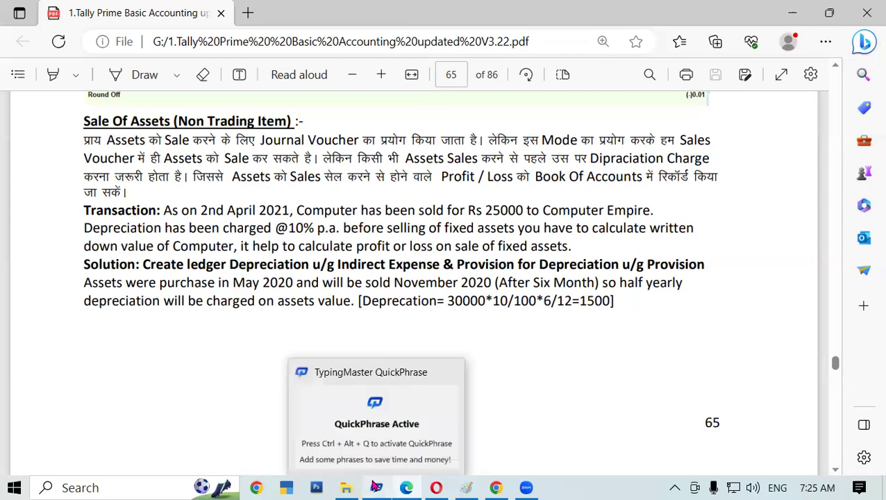
mouse_move(495, 477)
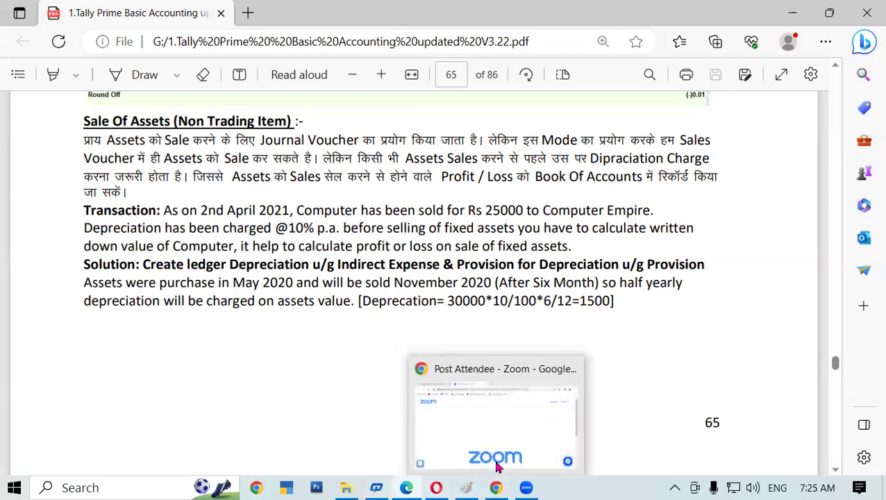
key(super+r)
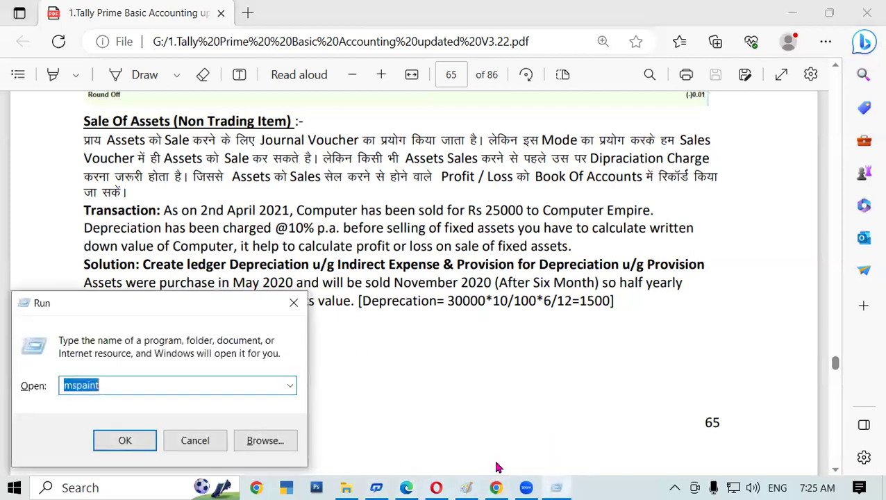
key(Return)
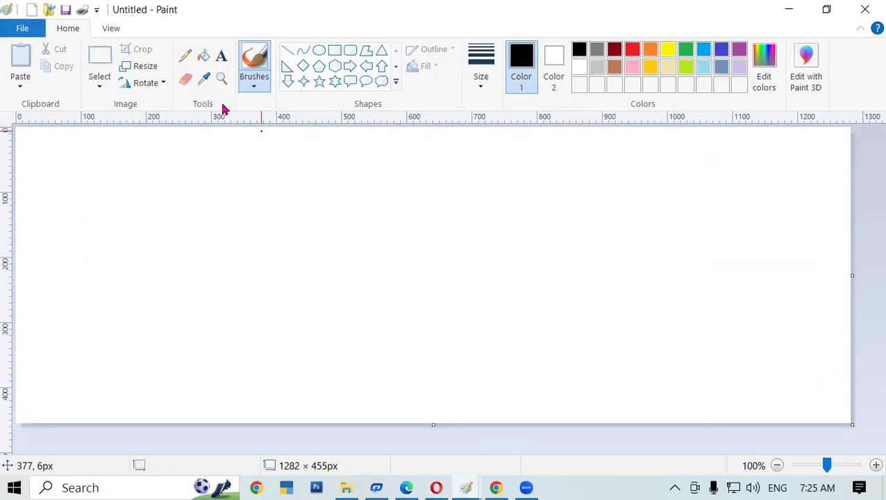
click(184, 56)
mouse_move(238, 194)
mouse_down()
mouse_move(220, 212)
mouse_move(251, 220)
mouse_up()
key(ctrl+z)
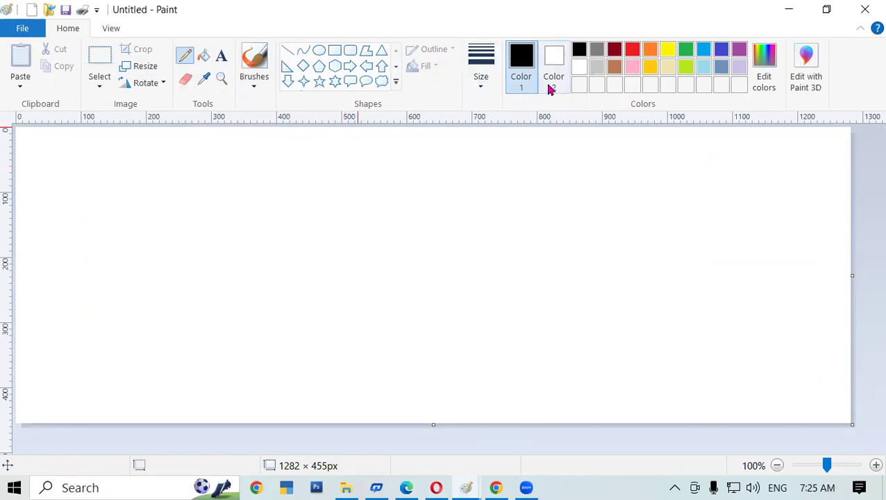
click(492, 92)
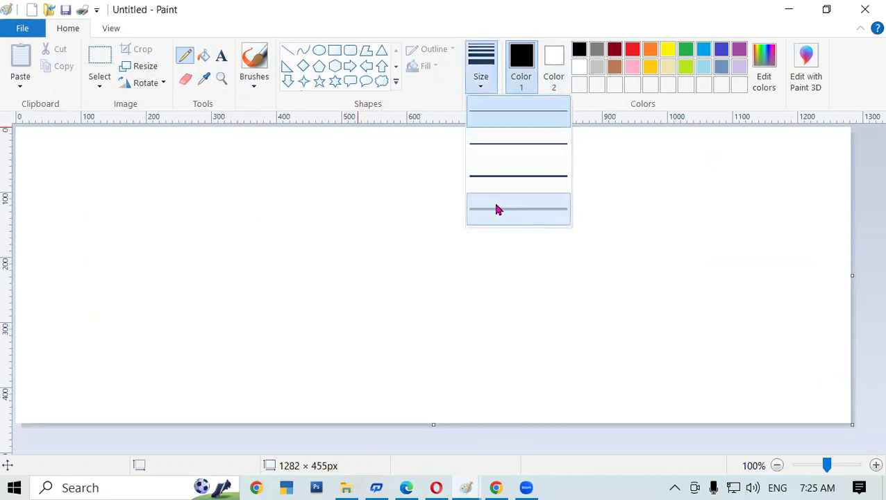
click(497, 210)
Step: Handwrite the cost price line "CP = 30,000" in the upper part of the canvas
mouse_move(174, 222)
mouse_down()
mouse_move(171, 244)
mouse_move(204, 240)
mouse_move(213, 220)
mouse_move(275, 214)
mouse_move(264, 227)
mouse_up()
click(251, 226)
mouse_move(278, 197)
mouse_down()
mouse_move(315, 194)
mouse_move(306, 221)
mouse_move(331, 212)
mouse_move(346, 195)
mouse_move(338, 194)
mouse_move(331, 197)
mouse_move(363, 216)
mouse_move(385, 201)
mouse_move(379, 188)
mouse_up()
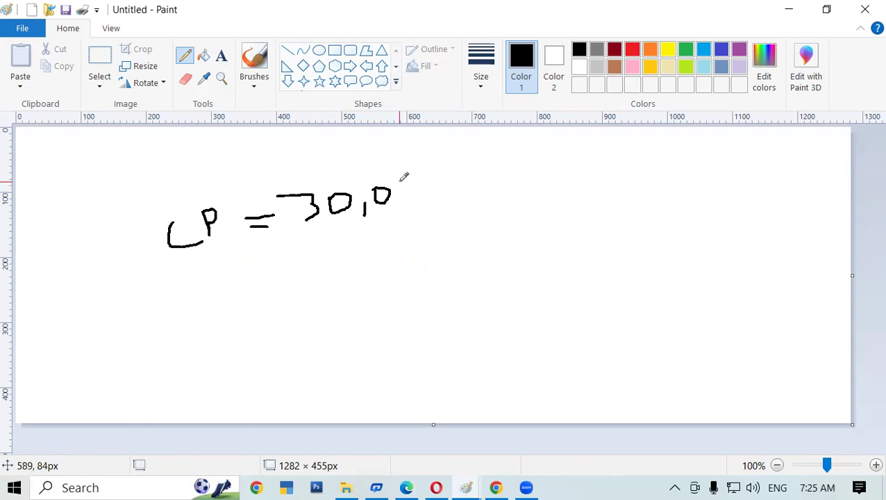
mouse_move(403, 184)
mouse_down()
mouse_move(417, 196)
mouse_move(402, 187)
mouse_move(443, 175)
mouse_move(422, 180)
mouse_up()
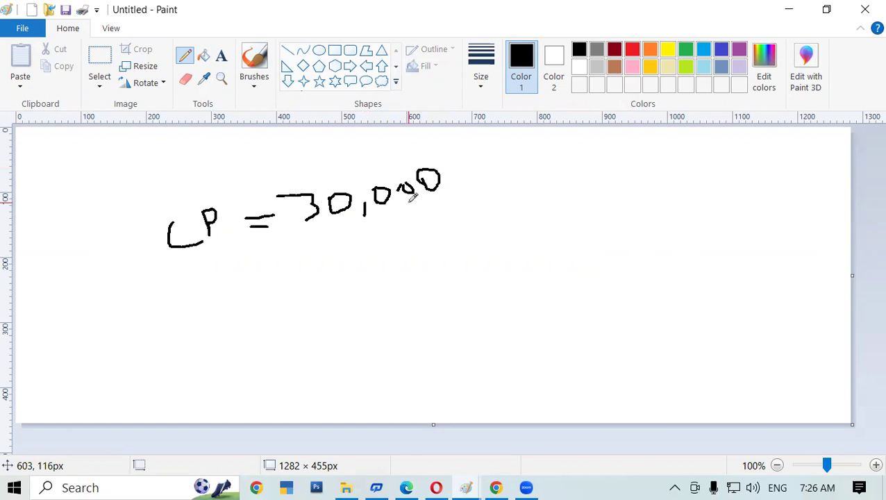
Step: Handwrite the selling price line "SP = 25000" below the cost price
mouse_move(197, 273)
mouse_down()
mouse_move(193, 283)
mouse_move(213, 296)
mouse_move(201, 304)
mouse_up()
mouse_move(230, 269)
mouse_down()
mouse_move(240, 295)
mouse_move(259, 275)
mouse_move(244, 291)
mouse_move(302, 263)
mouse_move(306, 277)
mouse_move(329, 256)
mouse_move(376, 260)
mouse_move(394, 229)
mouse_move(375, 241)
mouse_move(404, 255)
mouse_move(388, 261)
mouse_up()
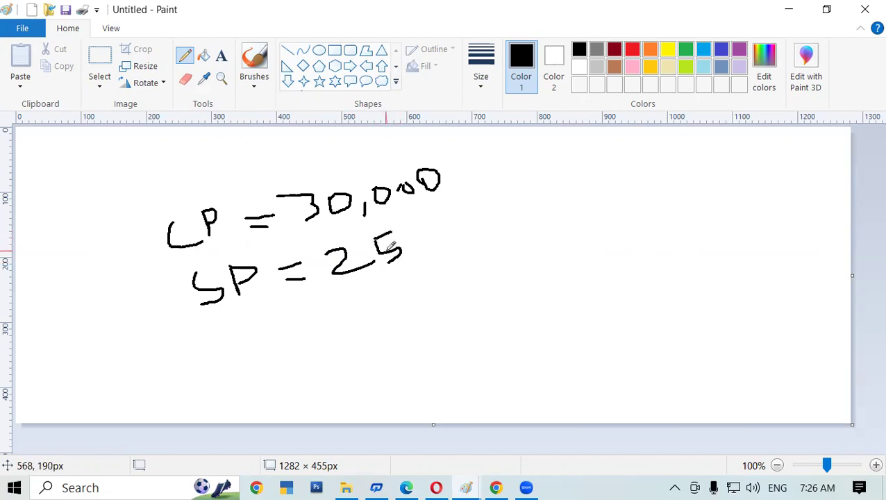
mouse_move(417, 226)
mouse_down()
mouse_move(410, 236)
mouse_move(468, 211)
mouse_move(460, 212)
mouse_up()
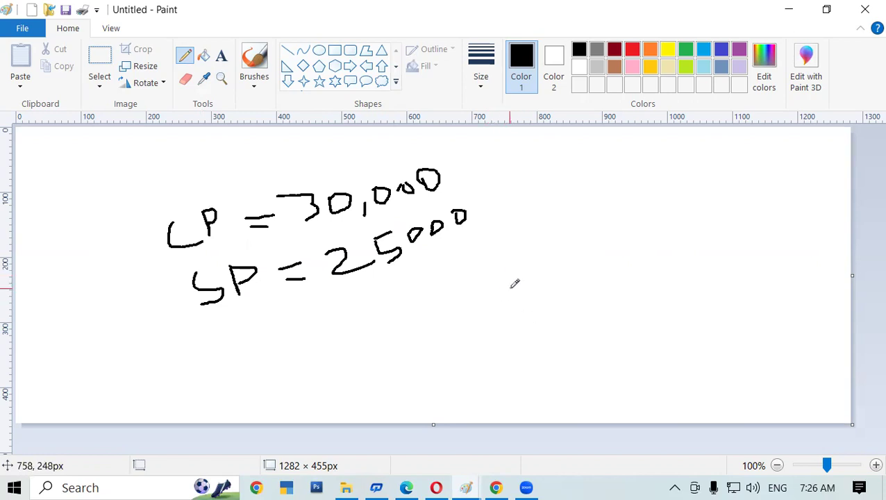
Step: Handwrite the half-year depreciation formula "30,000 × 10/100 × 6/12" beside the price lines
mouse_move(456, 278)
mouse_down()
mouse_move(476, 288)
mouse_move(464, 282)
mouse_move(495, 272)
mouse_move(485, 282)
mouse_up()
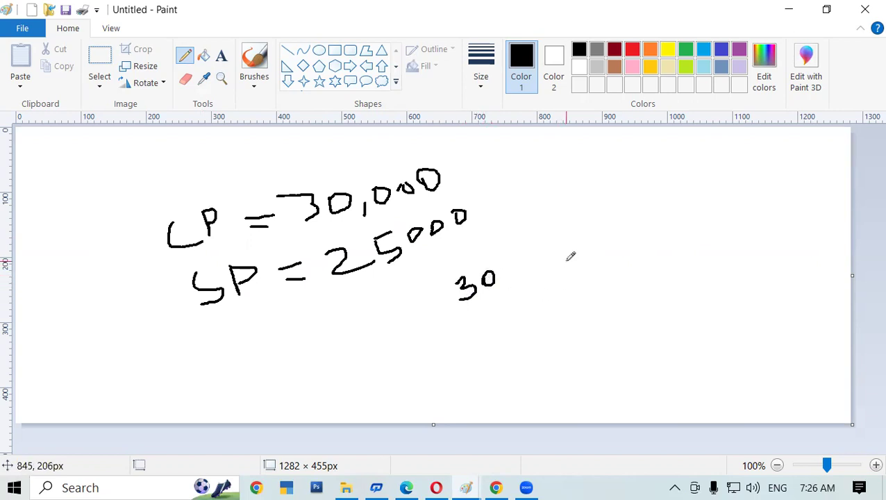
click(505, 283)
mouse_move(514, 263)
mouse_down()
mouse_move(512, 272)
mouse_move(512, 261)
mouse_up()
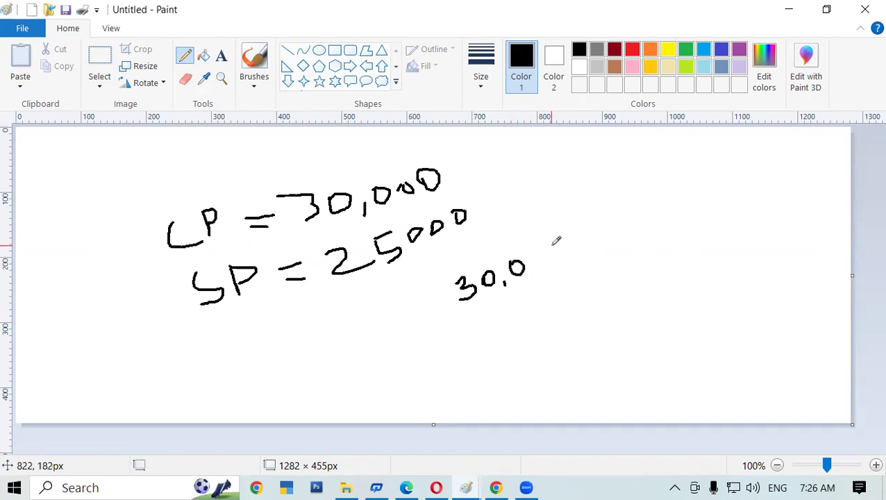
mouse_move(534, 257)
mouse_down()
mouse_move(538, 266)
mouse_move(539, 252)
mouse_move(570, 242)
mouse_move(559, 245)
mouse_up()
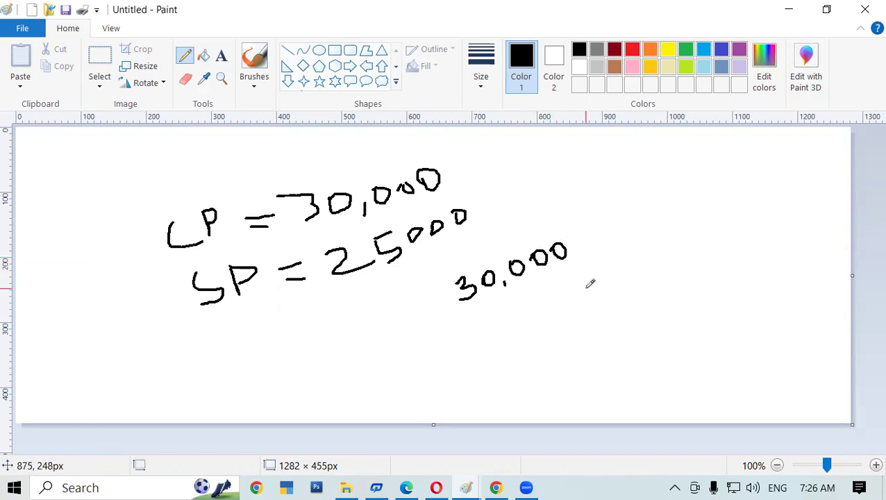
mouse_move(573, 236)
mouse_down()
mouse_move(586, 250)
mouse_move(589, 234)
mouse_up()
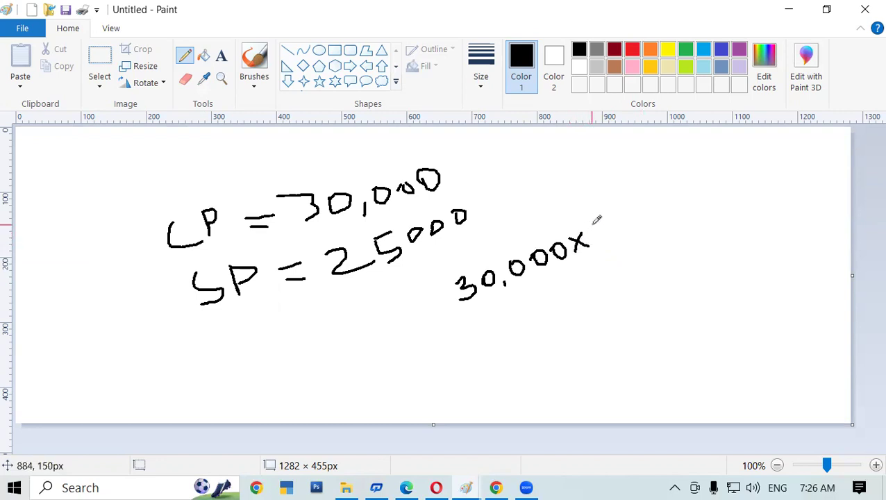
mouse_move(601, 204)
mouse_down()
mouse_move(596, 228)
mouse_move(623, 216)
mouse_move(624, 196)
mouse_move(612, 201)
mouse_up()
mouse_move(605, 240)
mouse_down()
mouse_move(657, 218)
mouse_move(624, 258)
mouse_move(644, 238)
mouse_move(634, 233)
mouse_move(657, 237)
mouse_move(649, 242)
mouse_up()
mouse_move(683, 198)
mouse_down()
mouse_move(668, 215)
mouse_move(688, 216)
mouse_up()
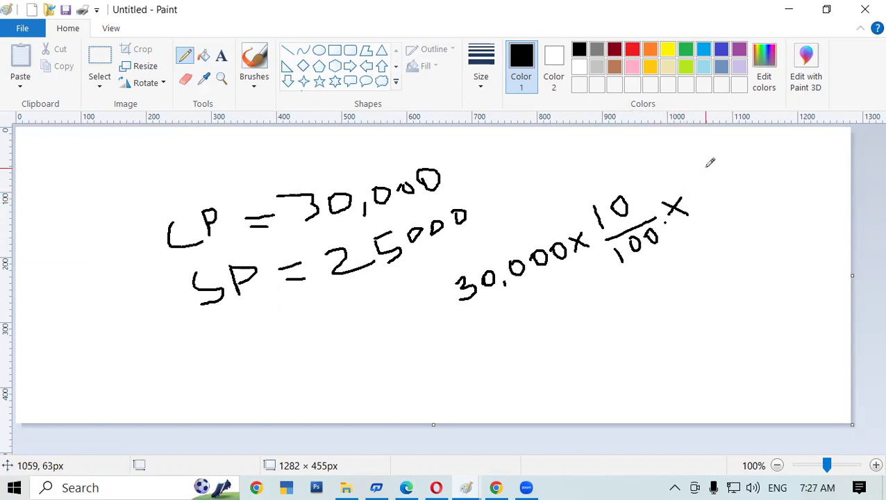
mouse_move(716, 159)
mouse_down()
mouse_move(722, 171)
mouse_move(711, 178)
mouse_move(711, 199)
mouse_move(768, 181)
mouse_up()
mouse_move(731, 203)
mouse_down()
mouse_move(742, 221)
mouse_move(762, 205)
mouse_move(773, 212)
mouse_move(752, 205)
mouse_up()
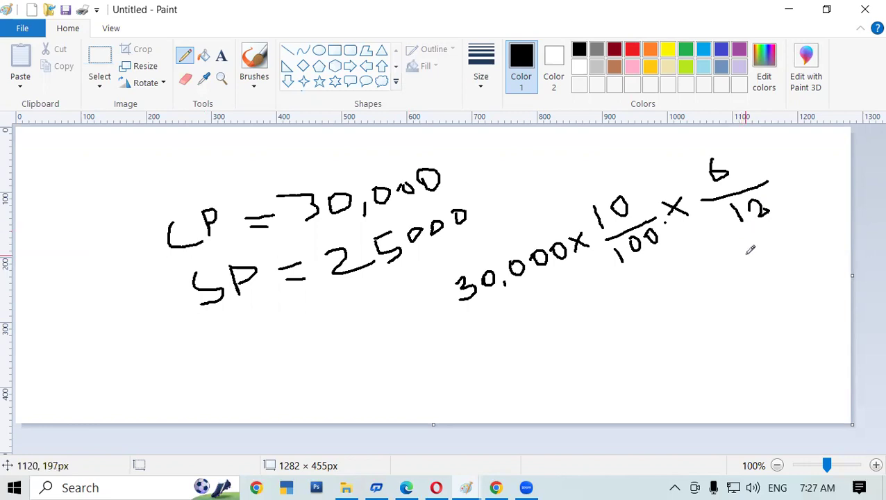
Step: Simplify the formula by striking out cancelled figures, reducing 6/12 to a denominator of 2 and 10 to 5
drag(732, 162, 711, 184)
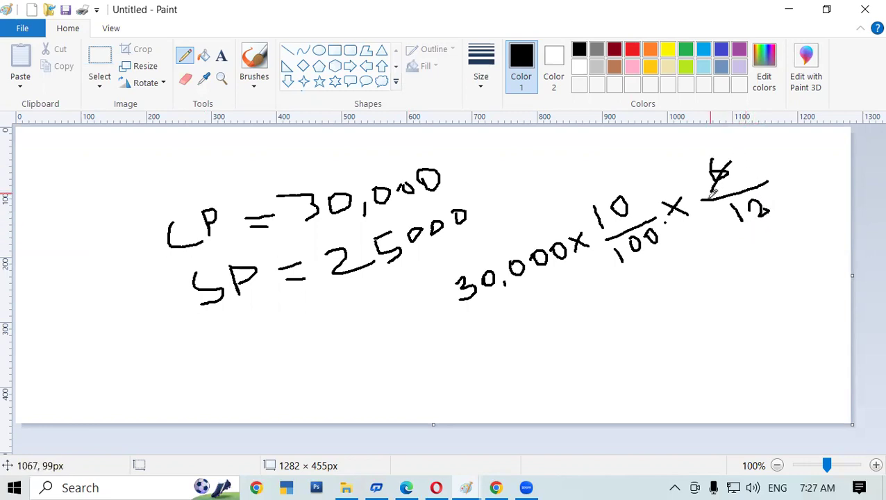
drag(771, 186, 747, 221)
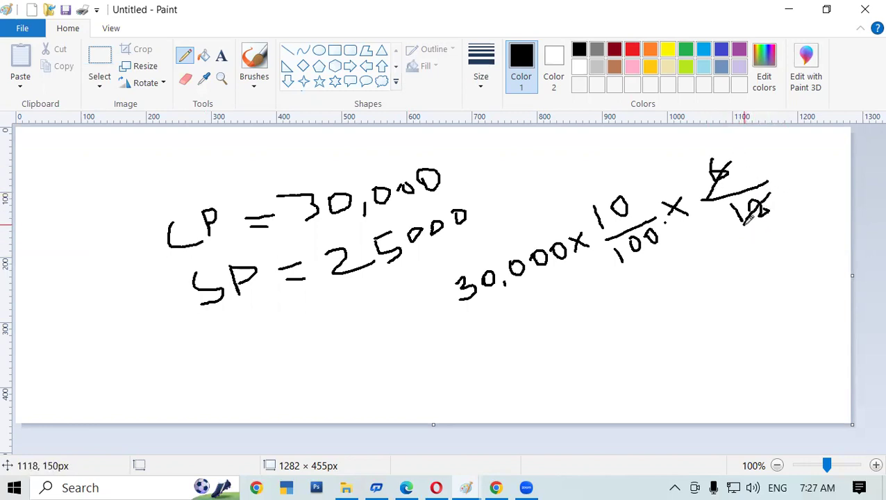
drag(788, 200, 813, 205)
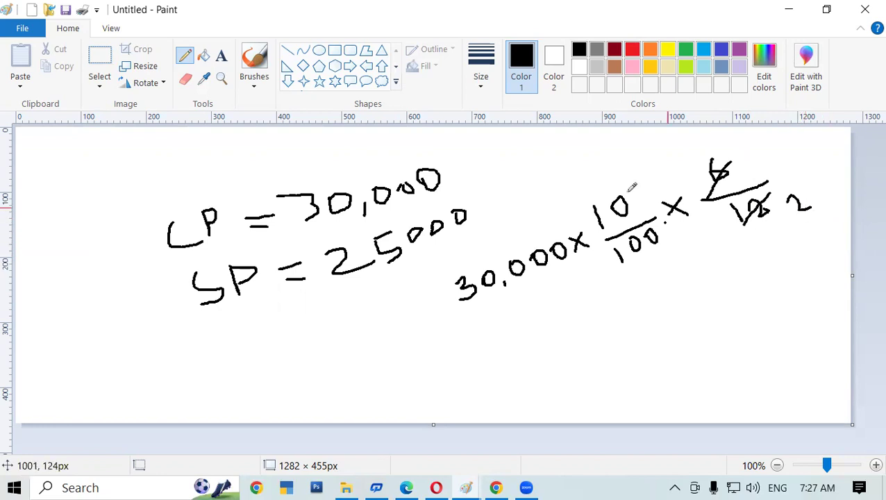
drag(634, 179, 593, 228)
drag(812, 196, 788, 222)
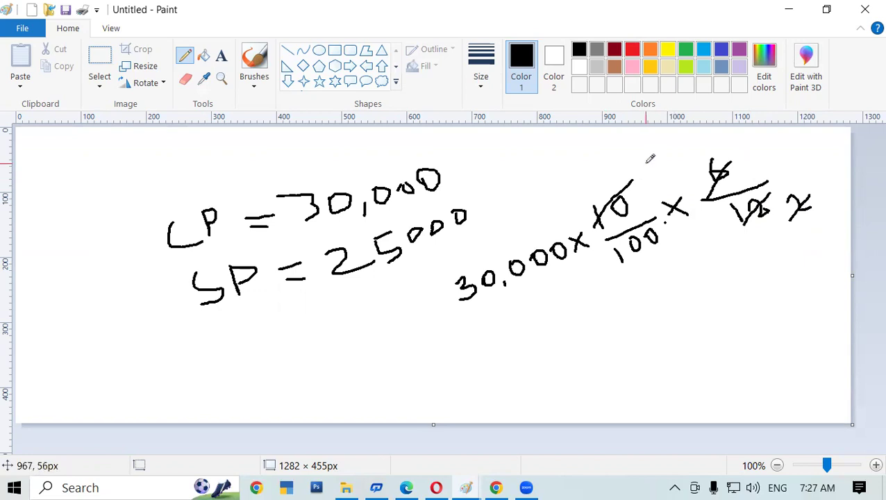
mouse_move(647, 163)
mouse_down()
mouse_move(644, 170)
mouse_move(665, 179)
mouse_up()
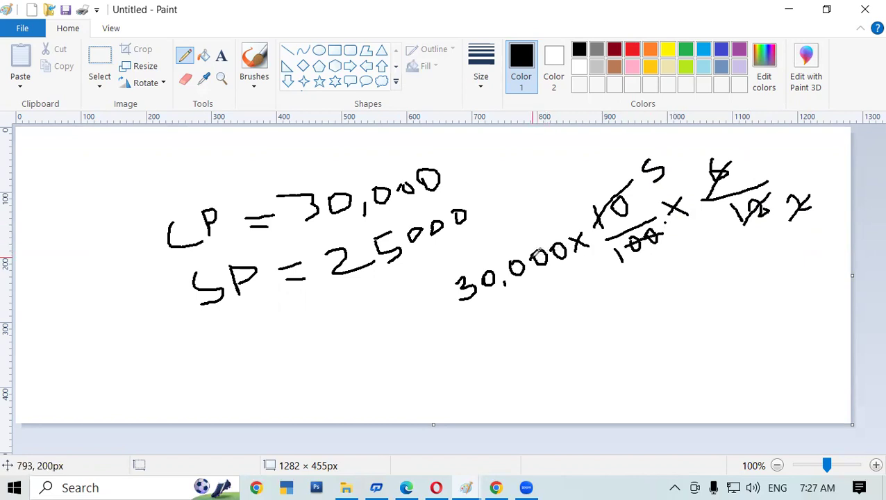
drag(539, 253, 582, 244)
Step: Add an equals sign before the formula, then write the result "= 1500" below it and underline it
drag(423, 304, 454, 301)
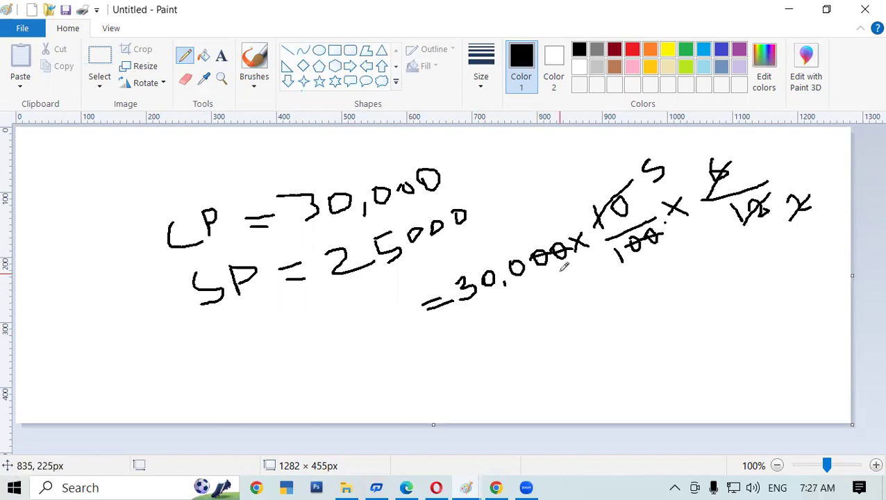
mouse_move(526, 330)
mouse_down()
mouse_move(550, 323)
mouse_move(553, 332)
mouse_up()
drag(580, 298, 591, 320)
mouse_move(611, 292)
mouse_down()
mouse_move(604, 316)
mouse_move(638, 294)
mouse_move(623, 297)
mouse_move(636, 282)
mouse_up()
mouse_move(649, 273)
mouse_down()
mouse_move(651, 287)
mouse_move(653, 279)
mouse_up()
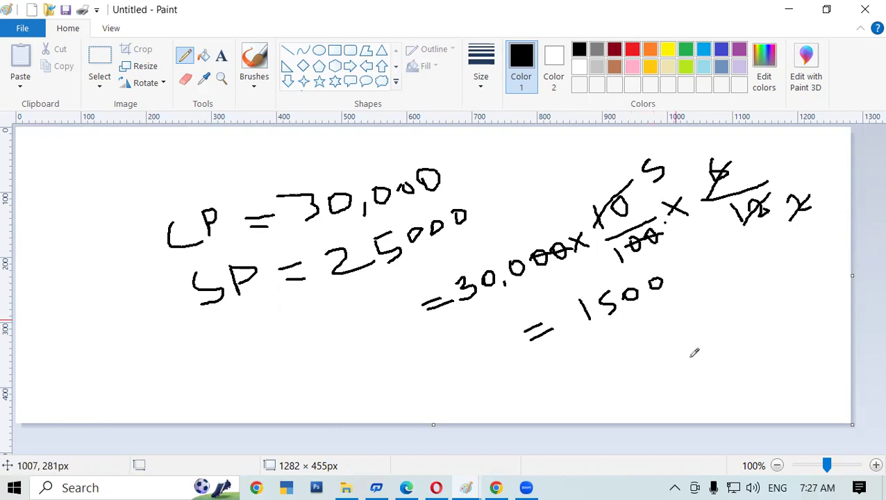
drag(586, 337, 687, 306)
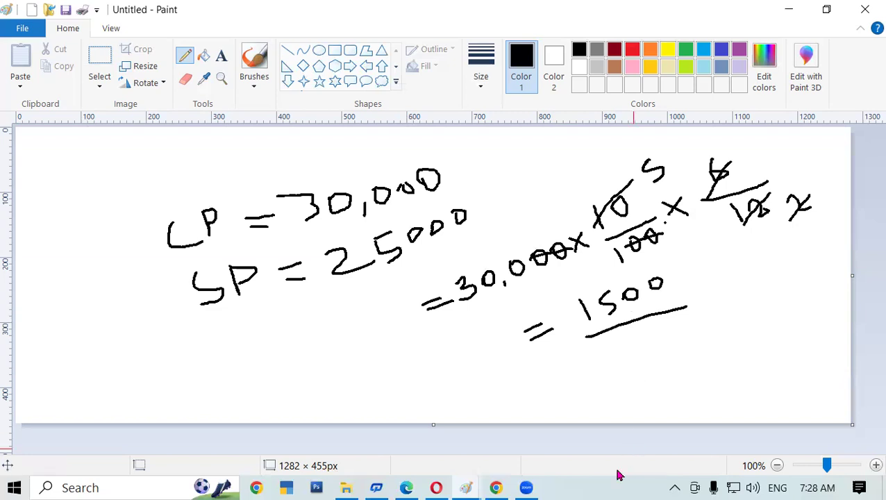
Step: Switch to the PDF notes in Edge and review the asset sale solution and the journal entries on page 66
click(406, 487)
scroll(432, 365, down, 5)
scroll(432, 364, up, 4)
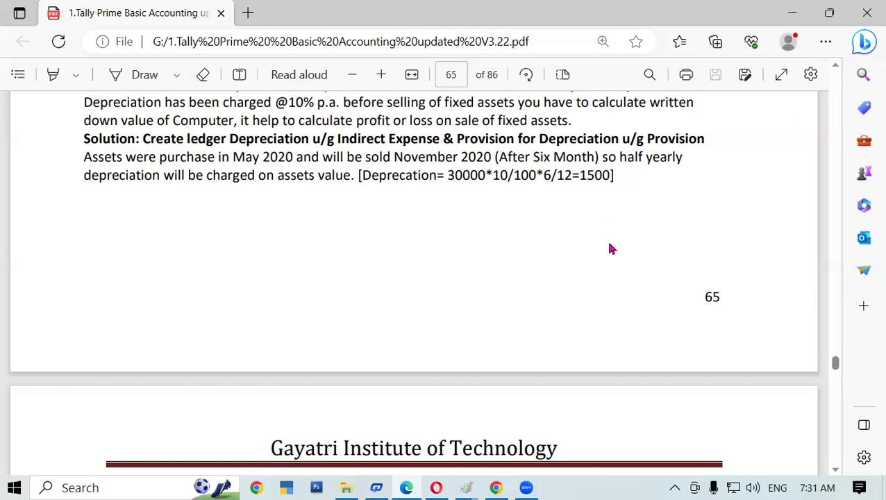
scroll(609, 250, down, 5)
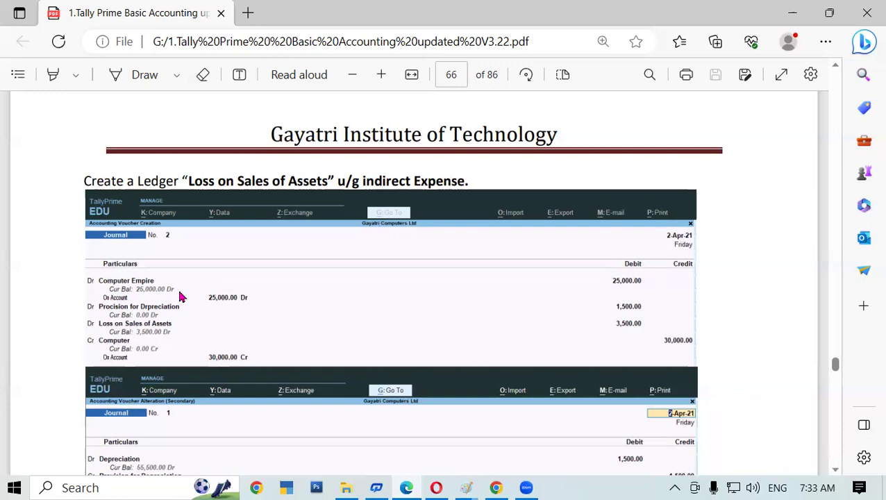
Step: Launch TallyPrime in educational mode and start a new Journal voucher for Gayatri Computers Ltd
click(276, 486)
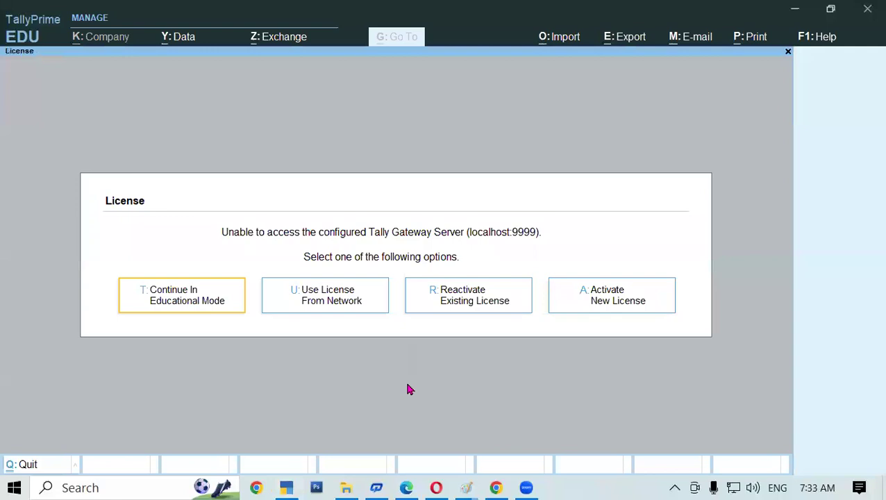
click(146, 303)
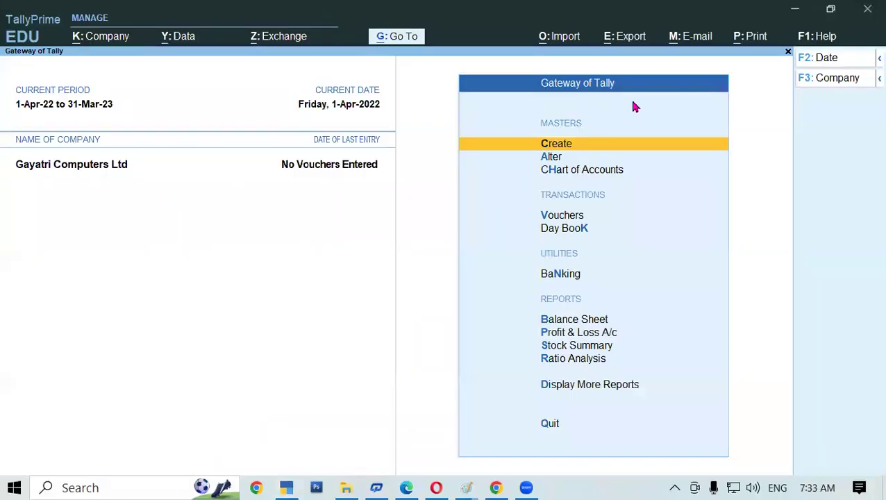
key(Down)
key(Down)
key(Down)
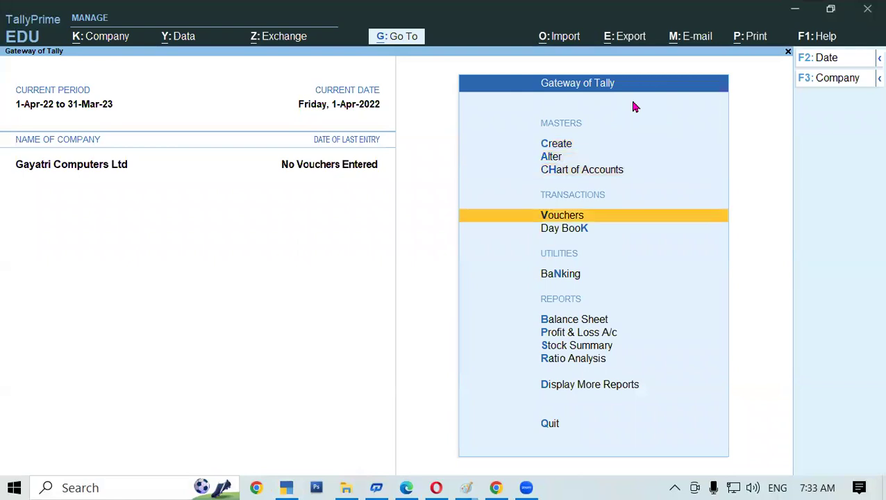
key(Return)
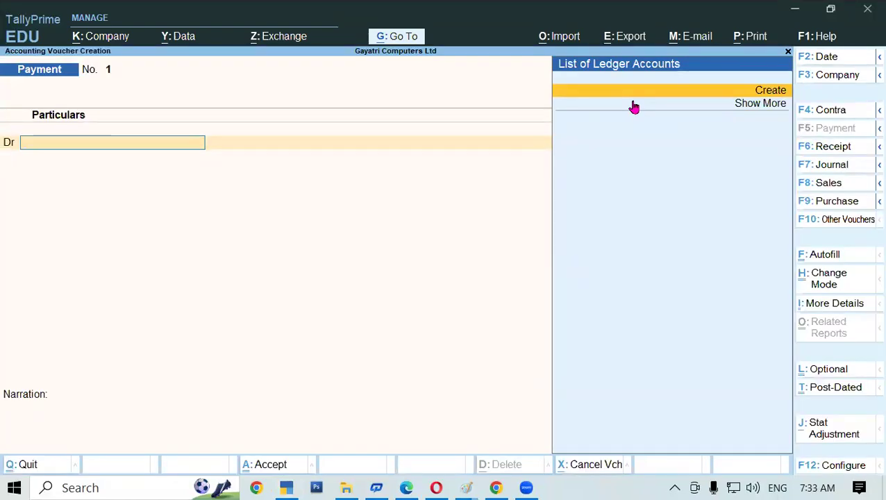
key(F7)
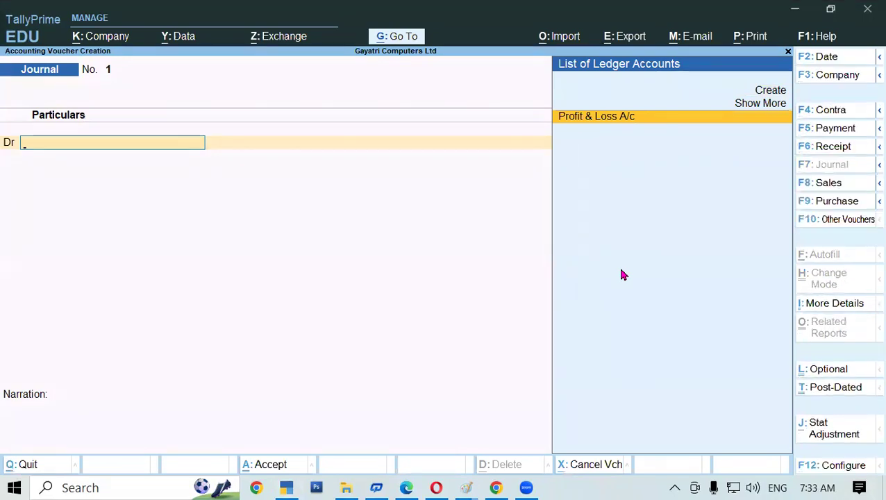
Step: Create a new ledger named "Computer Empire" from the voucher's debit line and place it under Sundry Debtors
text(C)
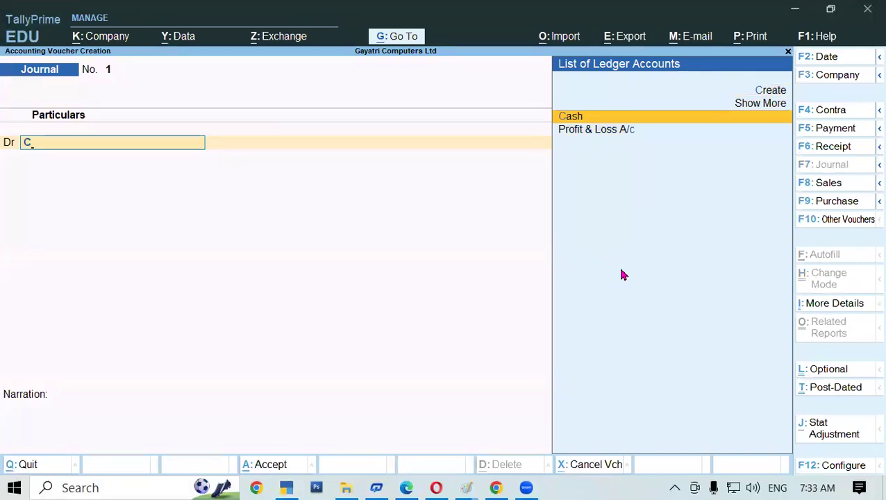
key(BackSpace)
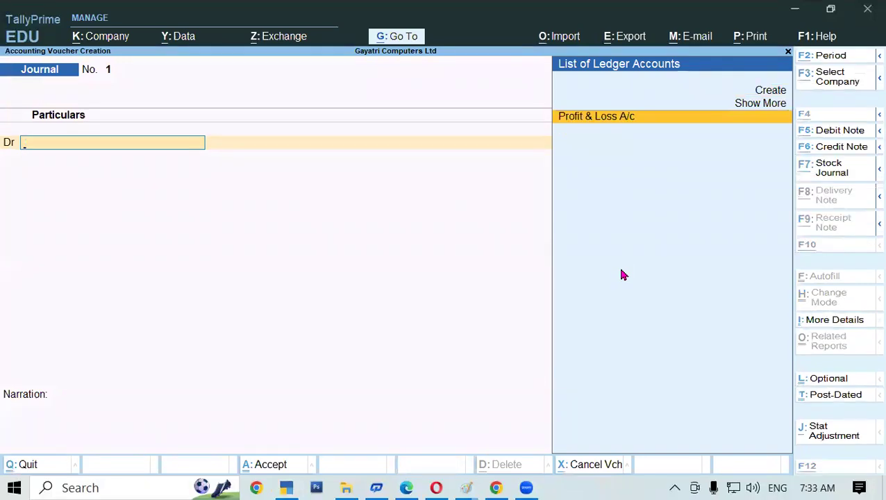
key(alt+c)
text(Comp)
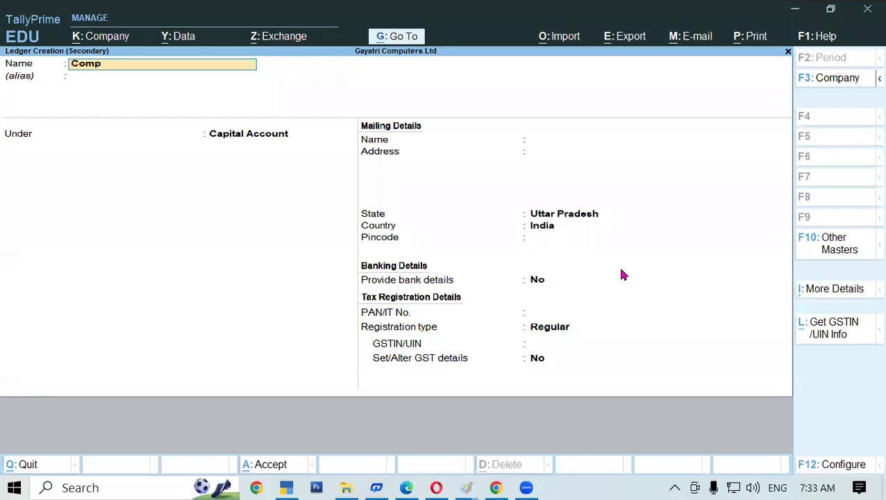
text(uter Empire)
key(Return)
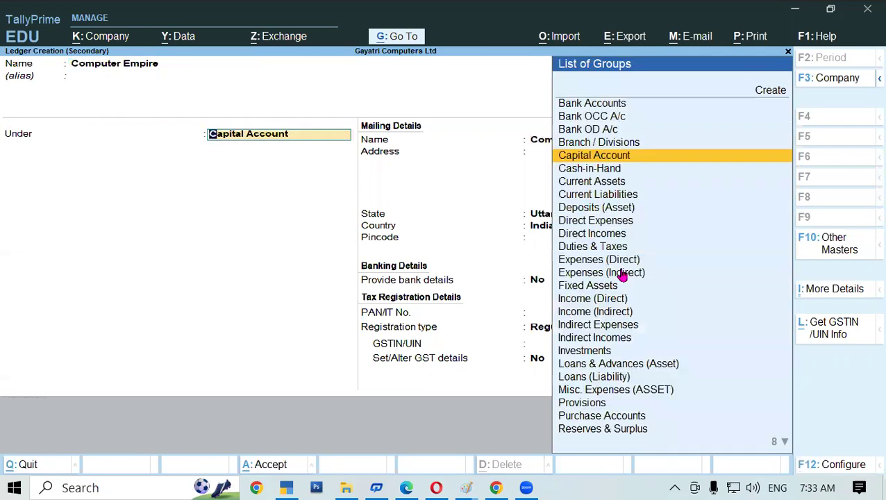
text(S)
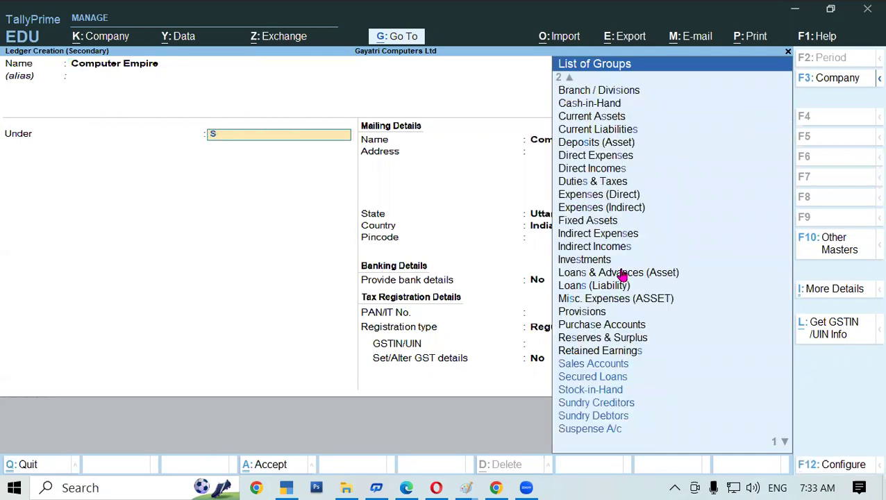
text(undr)
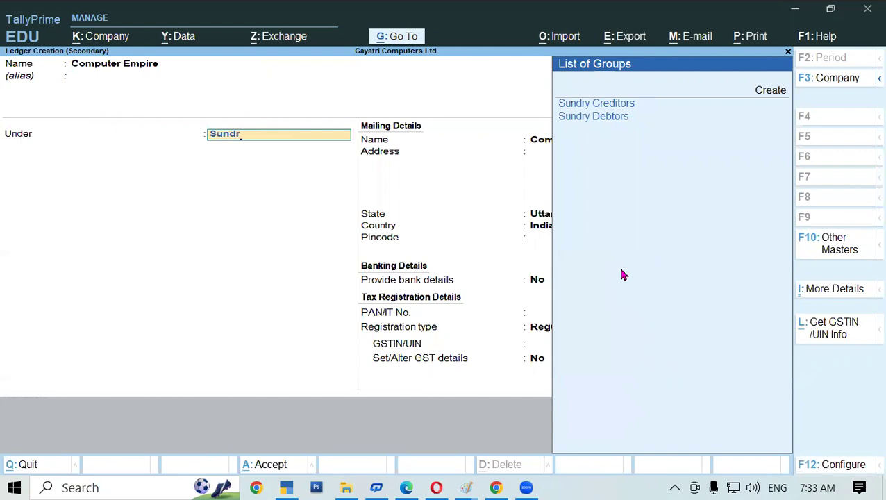
key(Down)
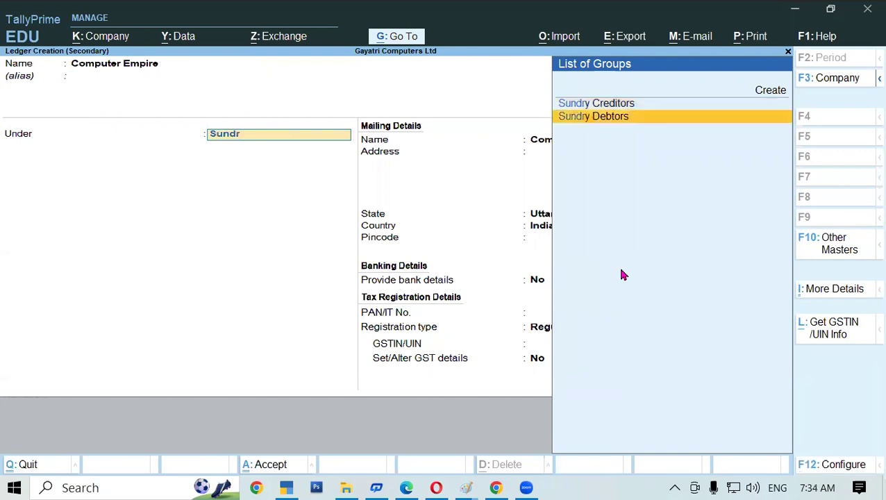
key(Return)
Step: Enable bill-by-bill balances for the Computer Empire ledger, keep the remaining defaults with no GSTIN, and save it
text(n)
key(BackSpace)
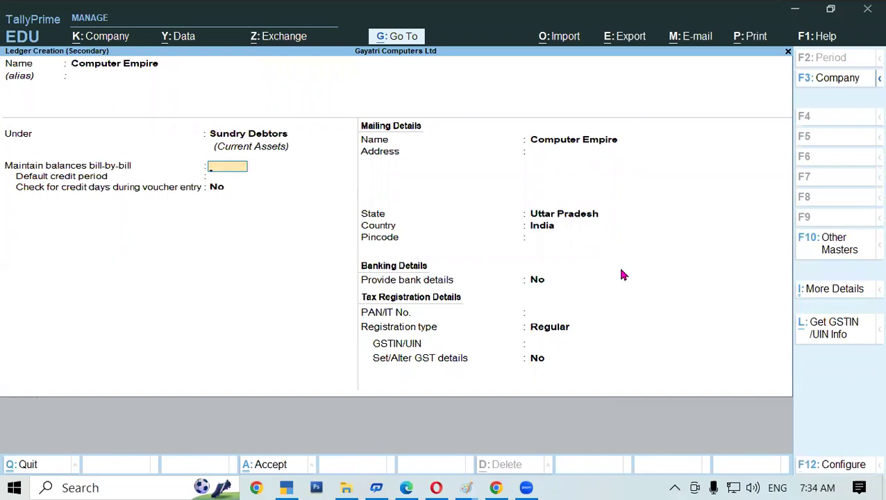
text(y)
key(Return)
key(Return)
key(Return)
key(Return)
key(Return)
key(Return)
key(Return)
key(Return)
key(Return)
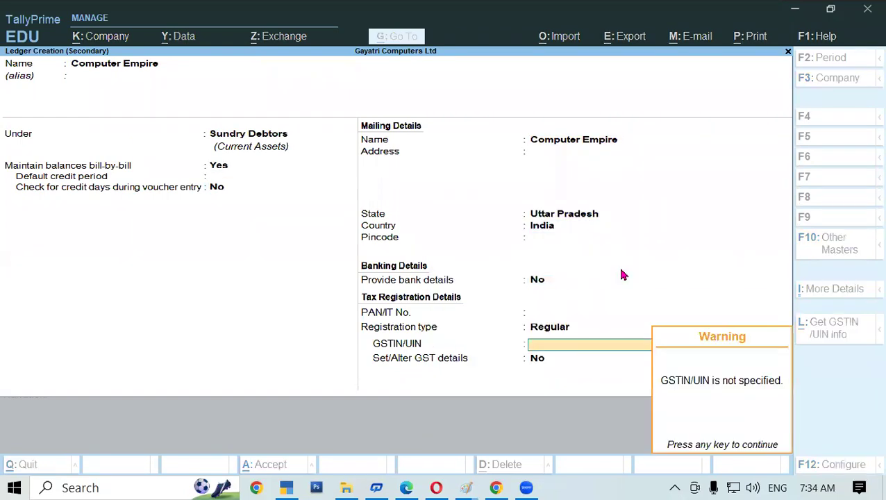
key(Return)
key(Return)
key(y)
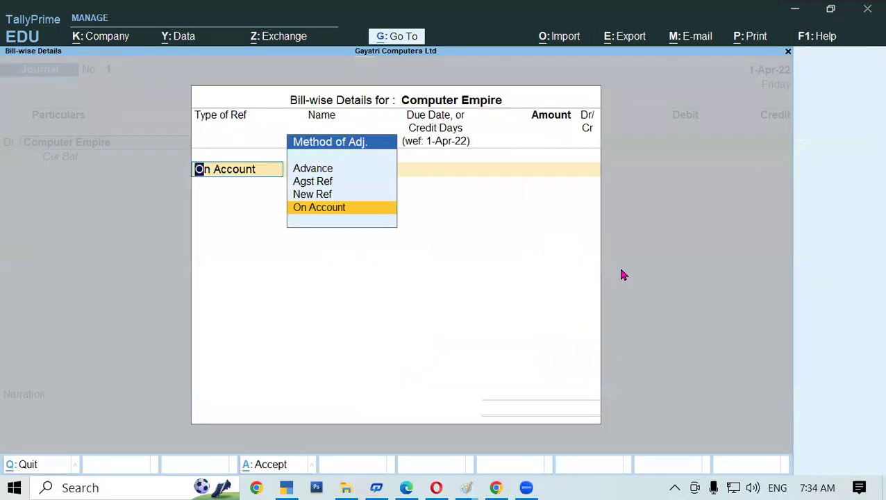
Step: Check the sale amount in the PDF notes in Edge, then debit Computer Empire 25,000 as On Account in TallyPrime
key(Return)
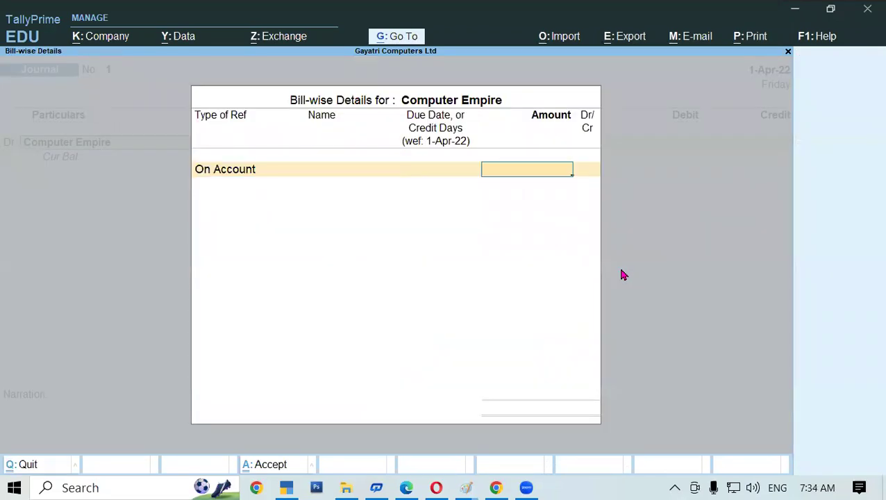
click(406, 488)
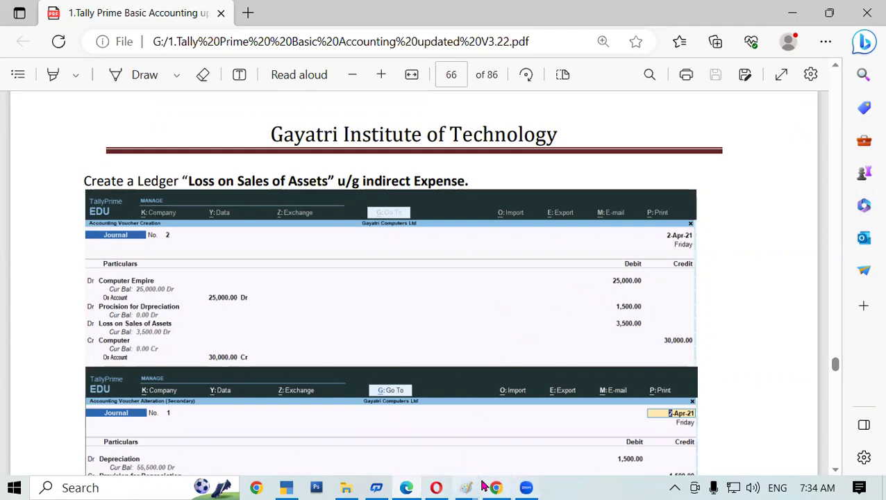
mouse_move(466, 487)
click(416, 431)
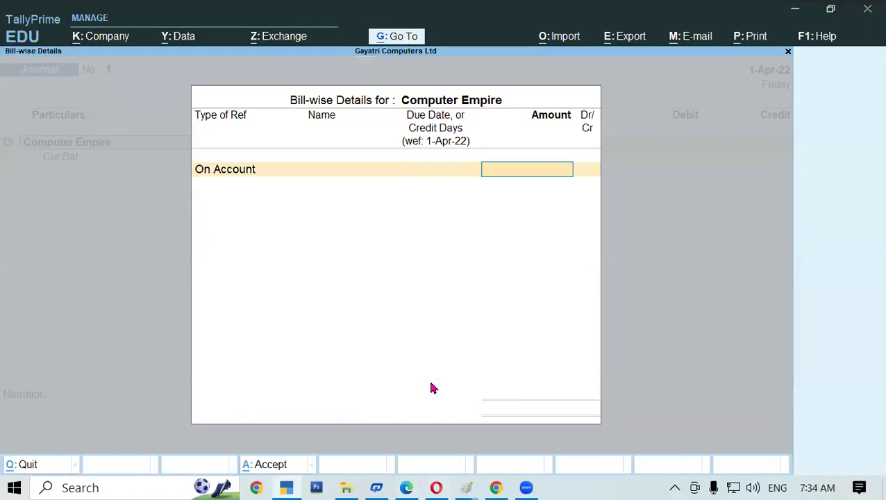
text(25000)
key(Return)
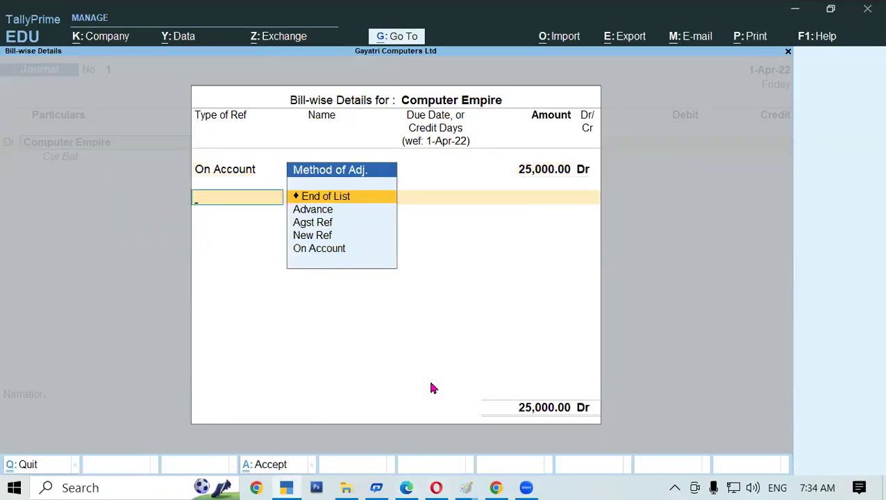
key(Return)
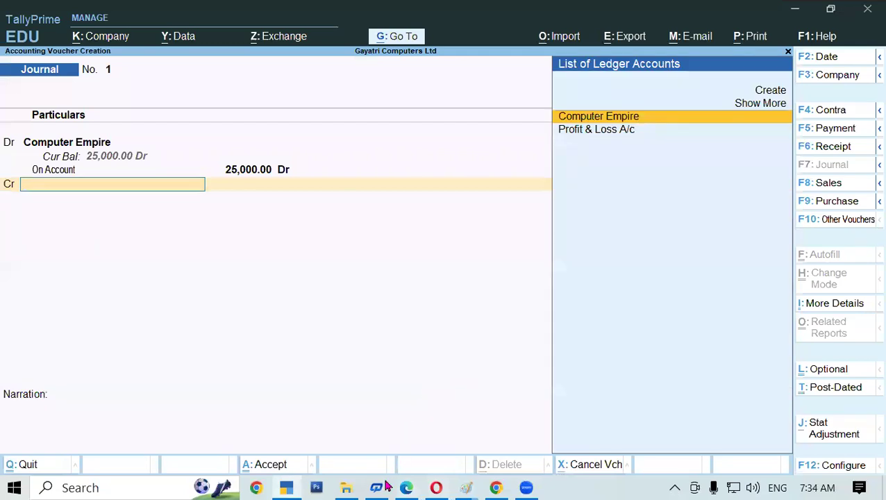
Step: Consult the journal example in Edge, then return to TallyPrime and start a new ledger named "Provision for Dippreciation"
click(406, 488)
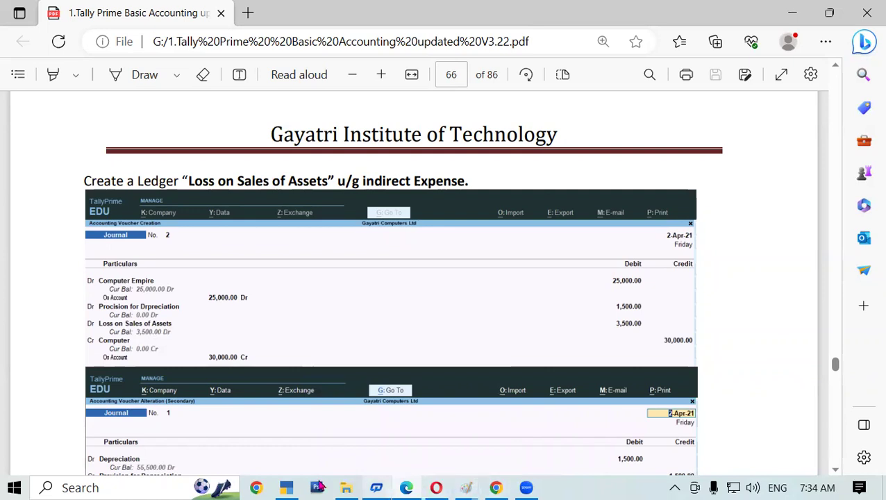
click(286, 488)
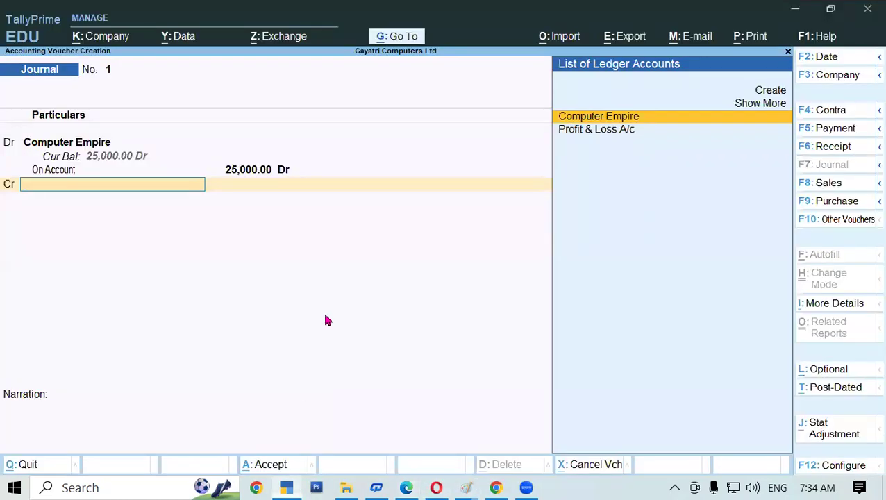
key(alt+c)
text(Provision)
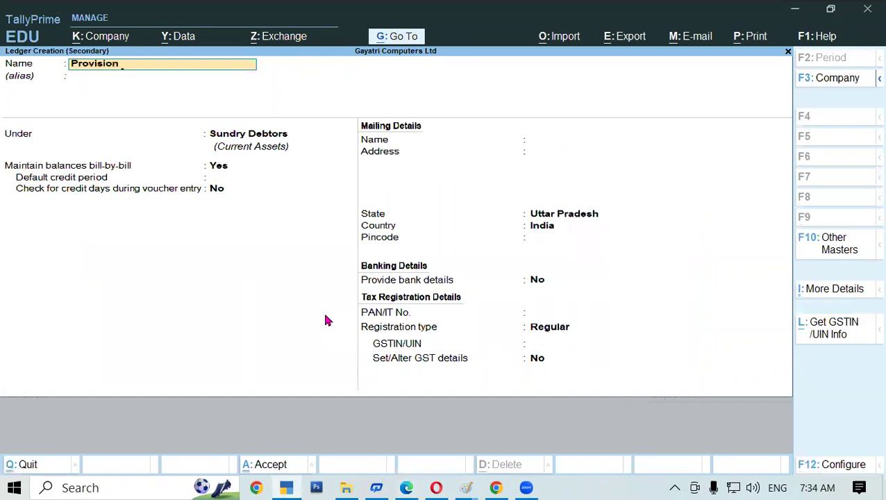
text( for Dippreciation)
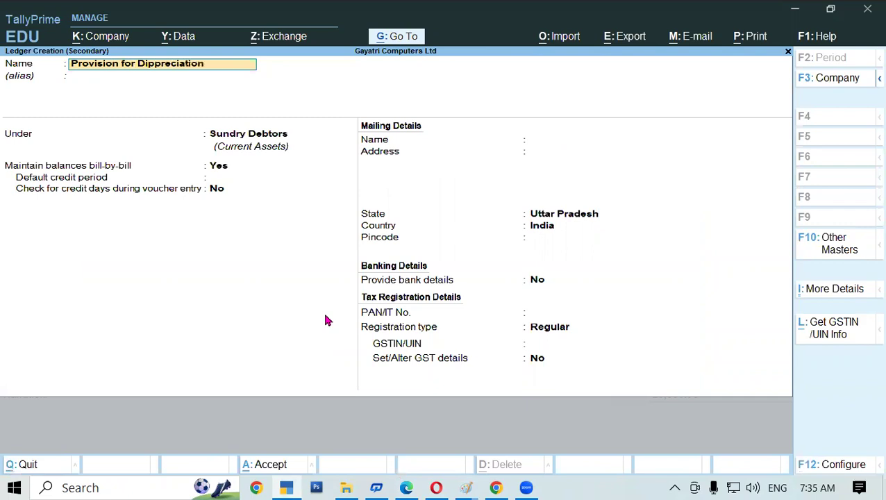
key(Return)
key(Return)
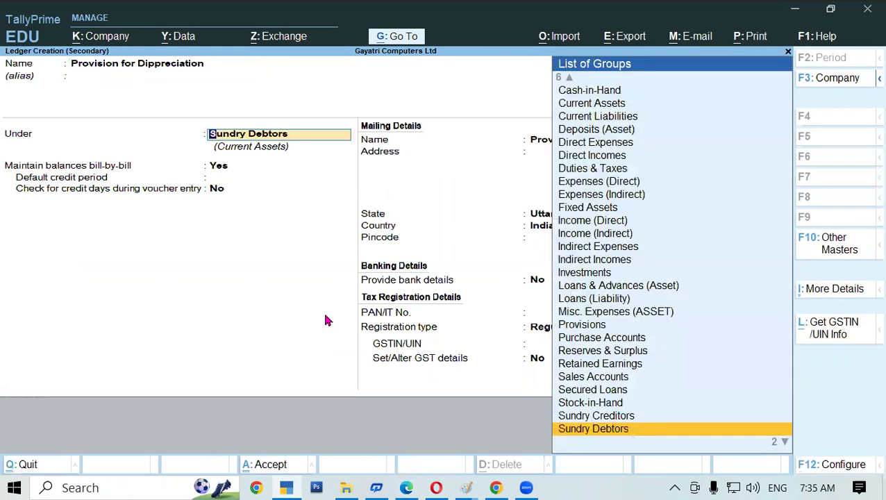
Step: Place the new ledger under the Provisions group, save it, and use it as the voucher's second line
text(Or)
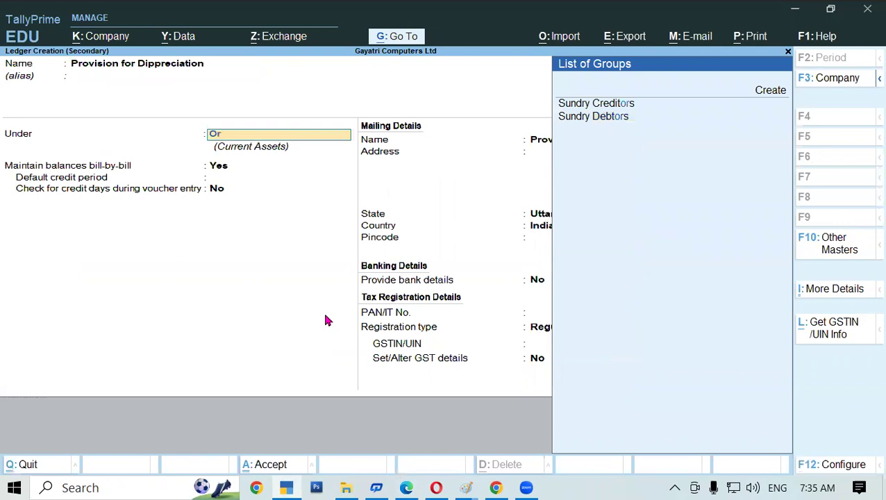
key(BackSpace)
key(BackSpace)
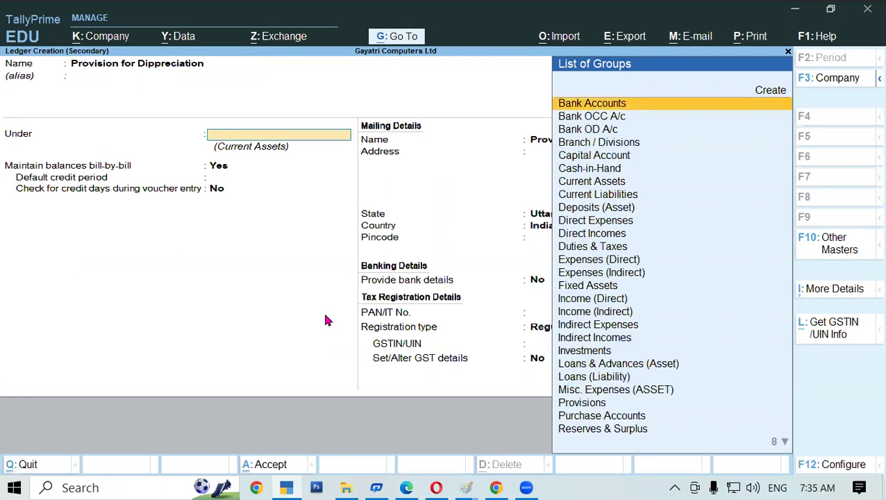
text(Pro)
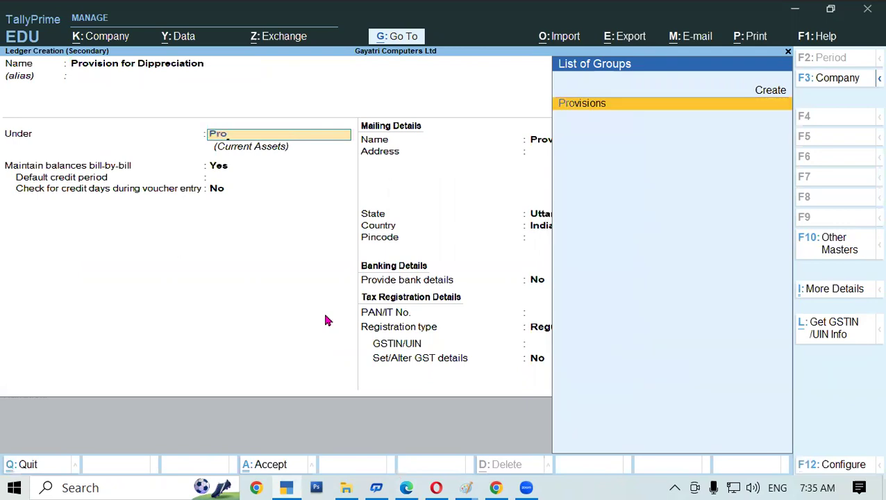
key(Return)
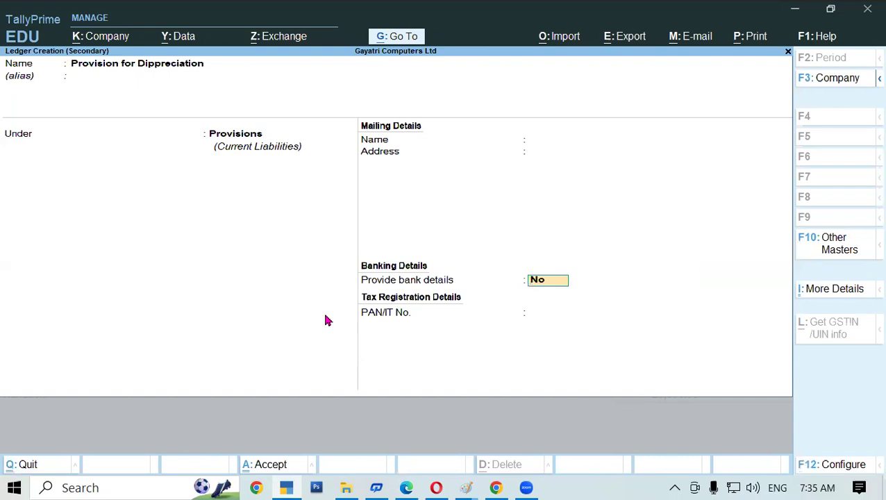
key(ctrl+a)
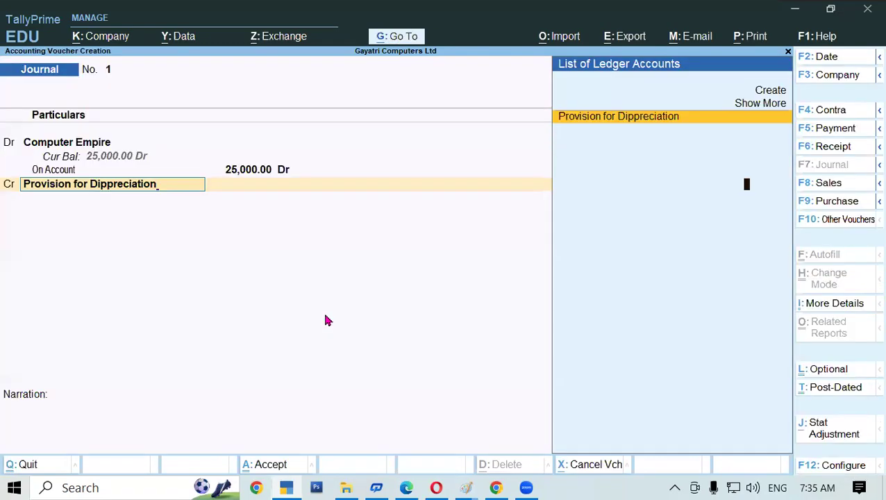
key(Return)
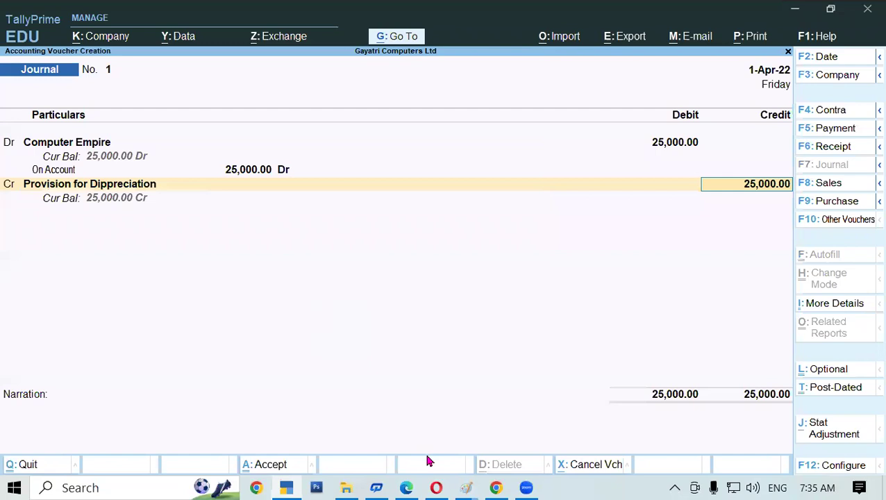
Step: Review the journal example in Edge and the depreciation calculation in Paint, then return to TallyPrime
key(alt+Tab)
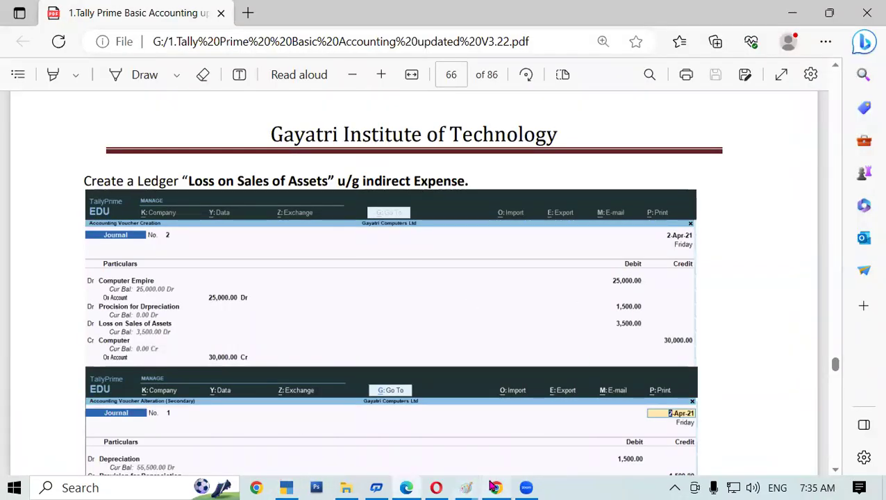
click(406, 487)
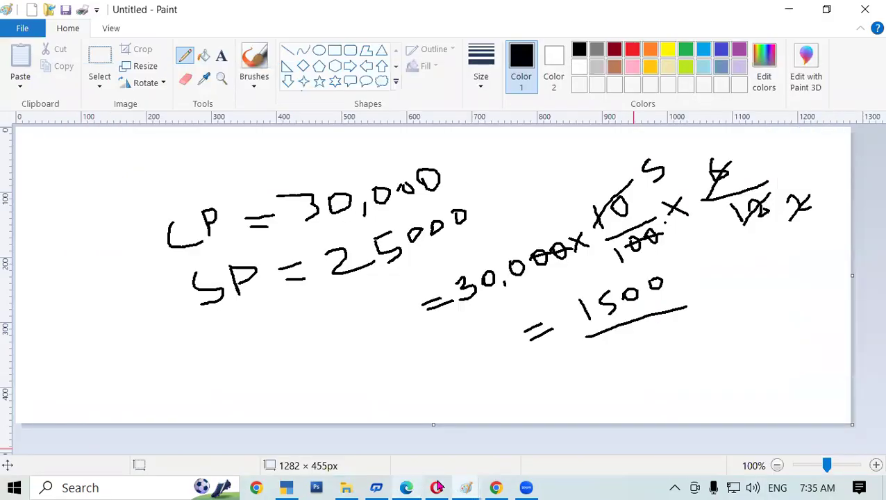
click(286, 488)
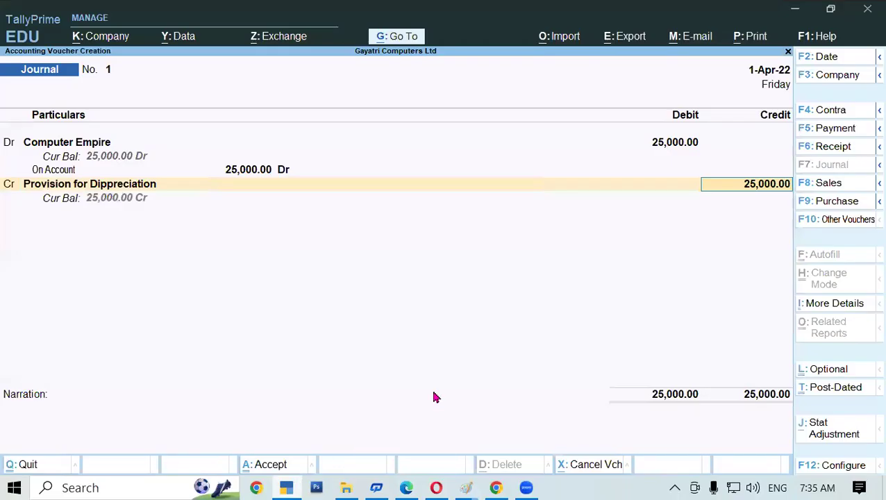
Step: Change the Provision for Dippreciation line to a debit entry and set its amount to 1,500
key(BackSpace)
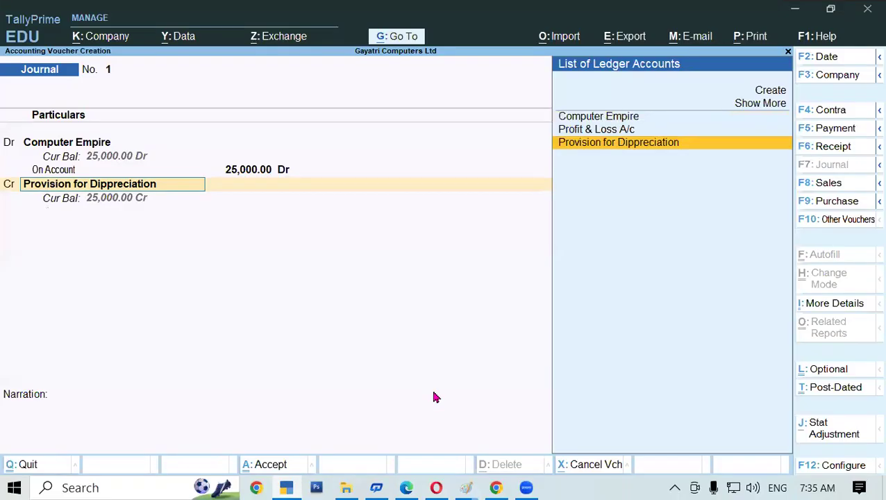
key(Return)
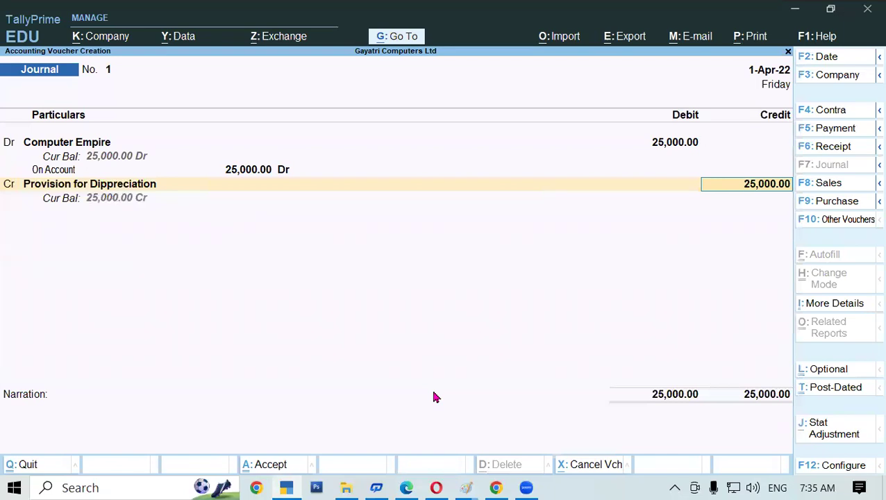
key(BackSpace)
key(BackSpace)
text(d)
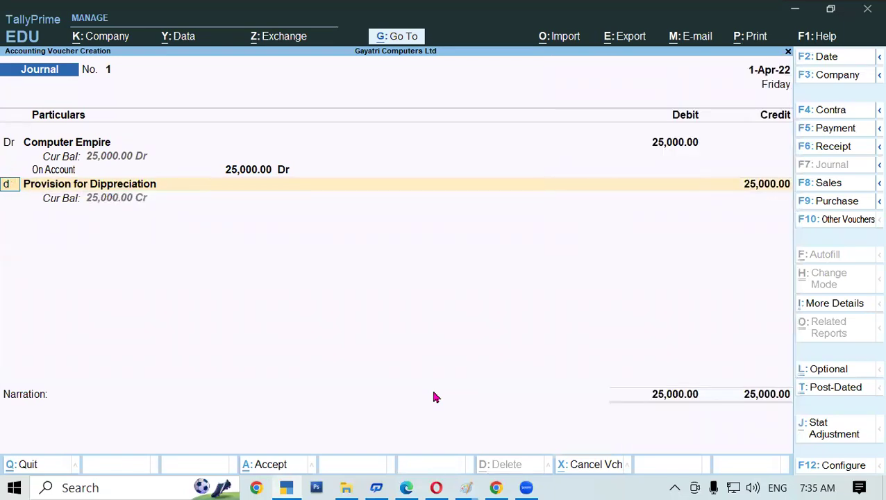
key(Return)
key(Return)
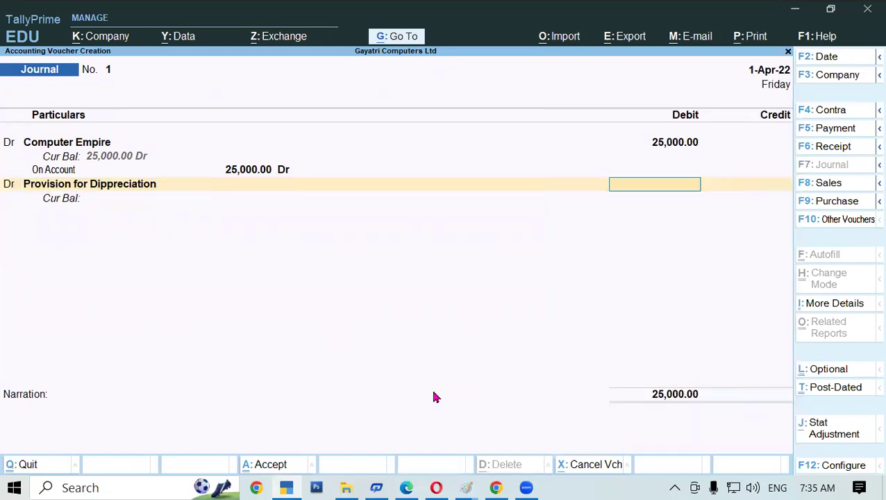
text(1,500)
key(Return)
key(Return)
key(Return)
key(Return)
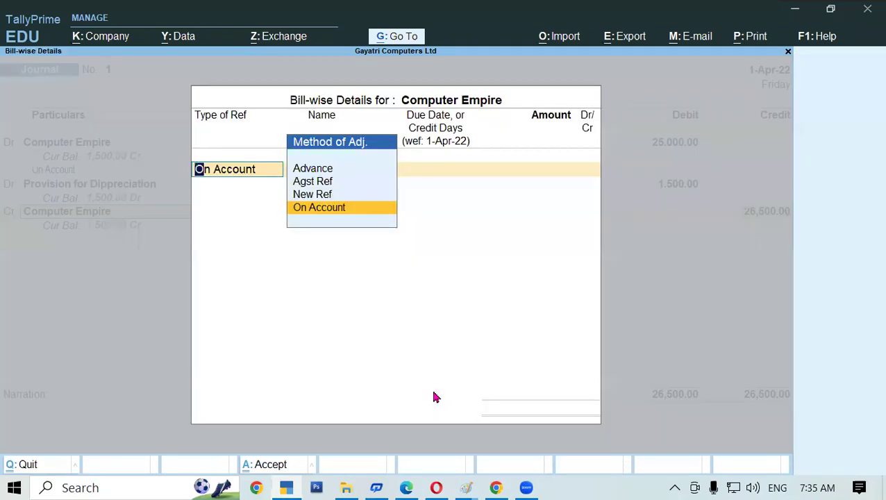
key(Return)
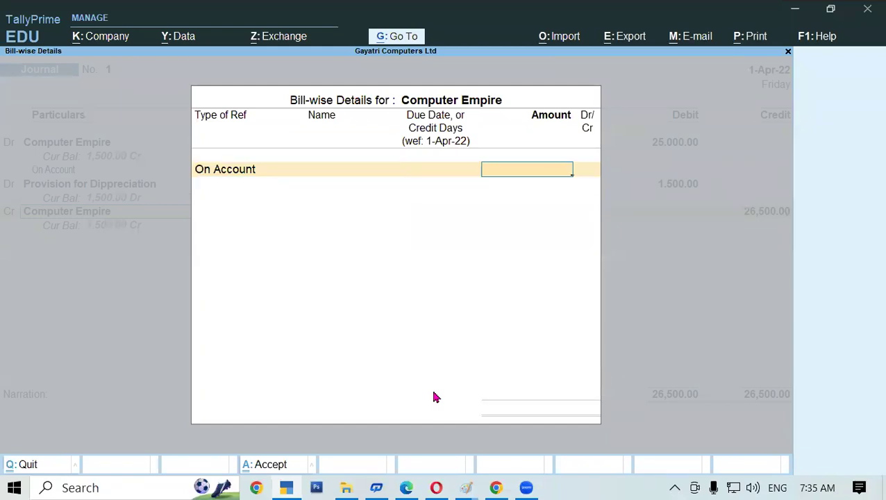
key(BackSpace)
key(BackSpace)
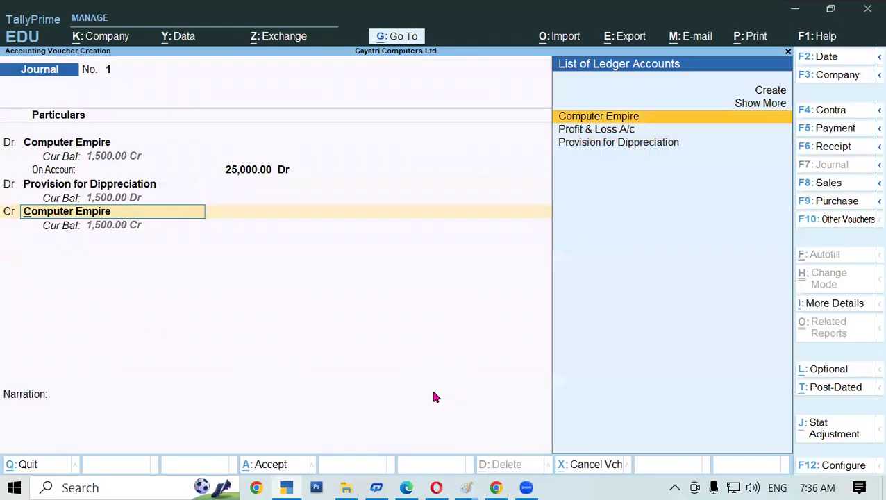
key(BackSpace)
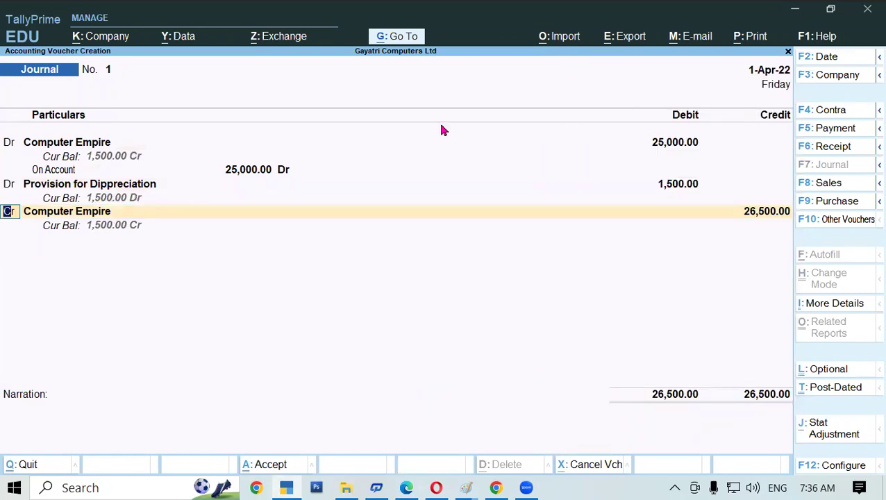
Step: Check the depreciation calculation in Paint and the journal example in Edge, then return to TallyPrime
click(466, 487)
click(286, 487)
click(406, 486)
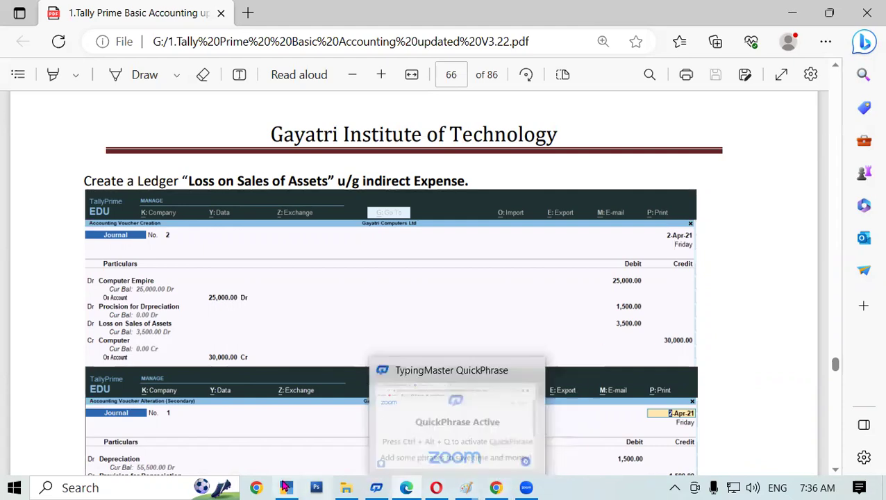
click(296, 357)
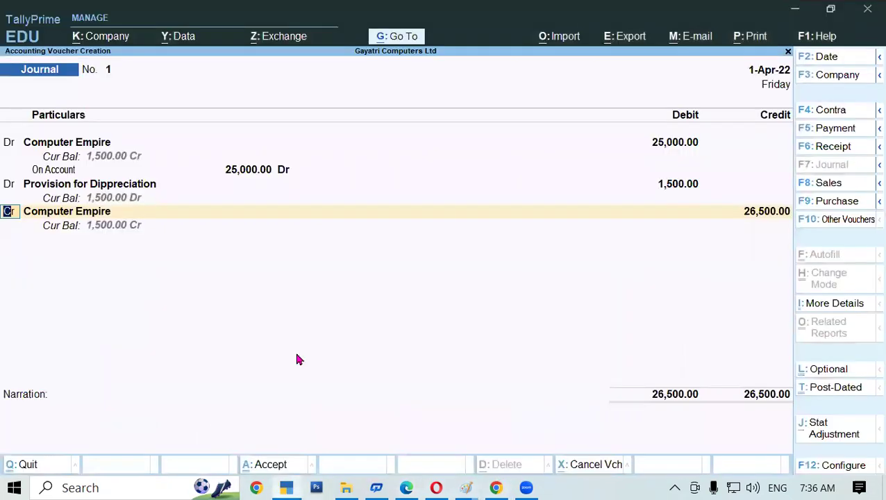
Step: Change the voucher's third line to a debit entry and start creating a new ledger for it
text(d)
key(Return)
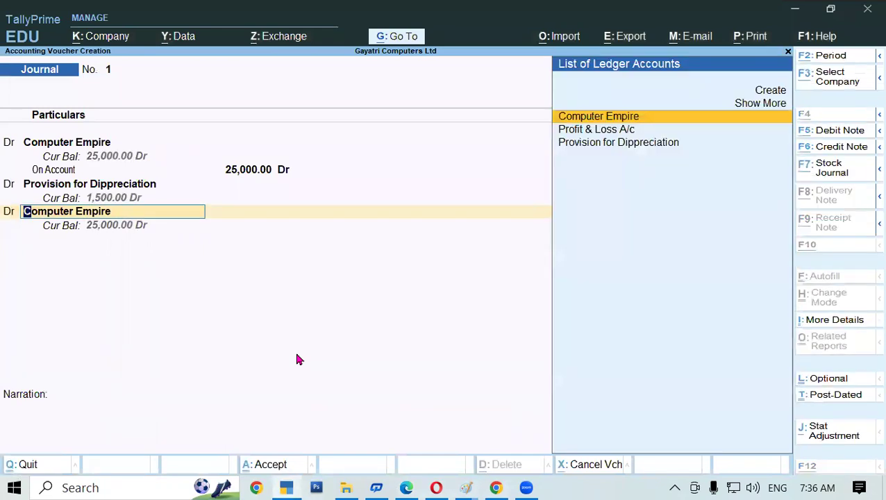
key(alt+c)
text(Loss)
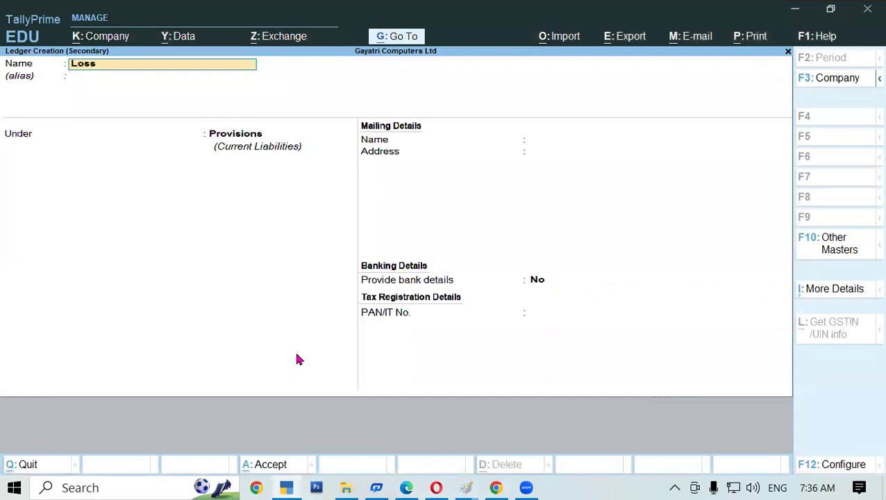
text( of Sales of Assets)
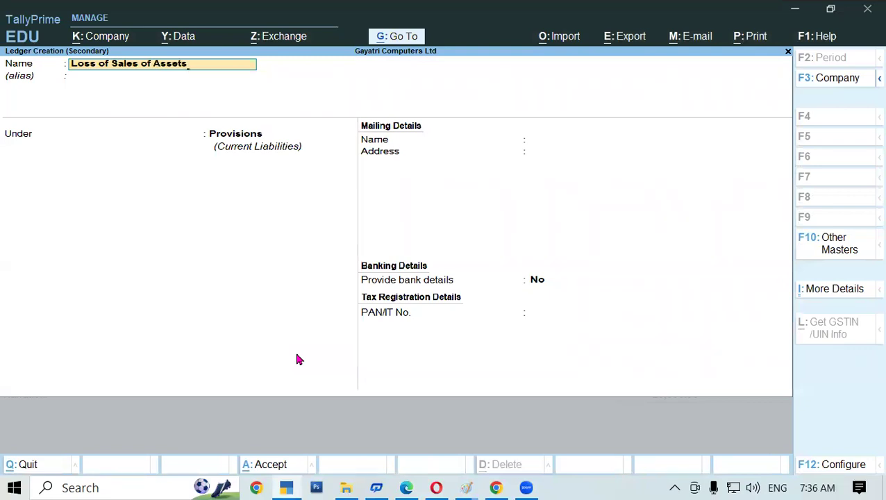
key(Return)
key(Return)
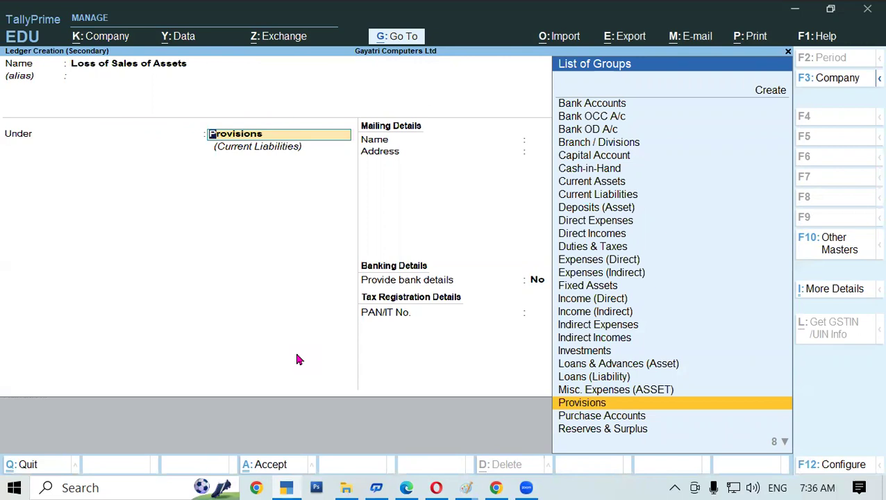
text(Indi)
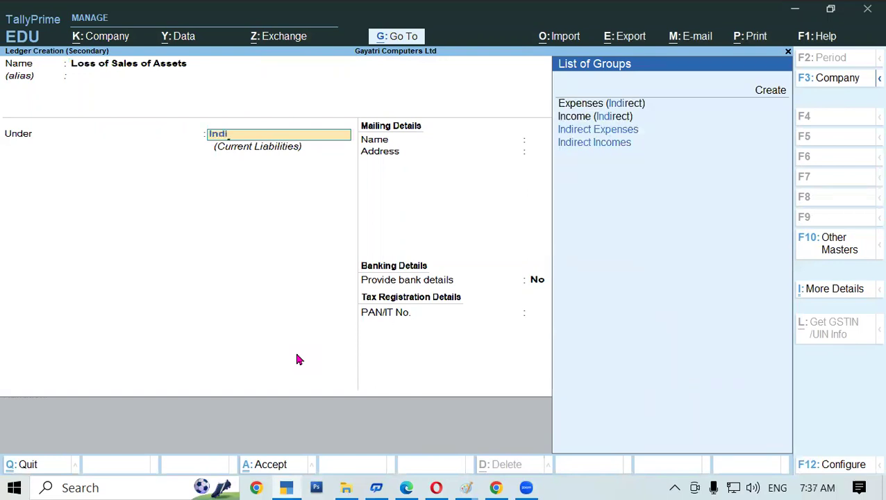
key(Down)
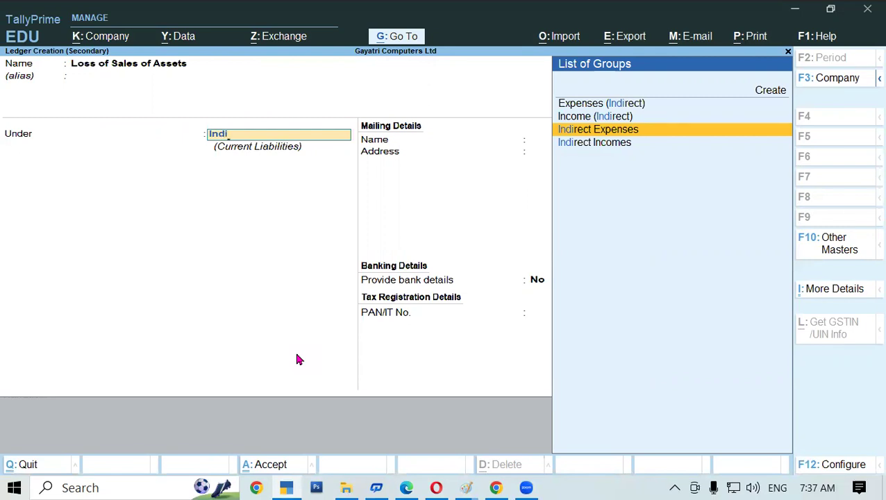
key(BackSpace)
key(BackSpace)
key(BackSpace)
key(BackSpace)
key(BackSpace)
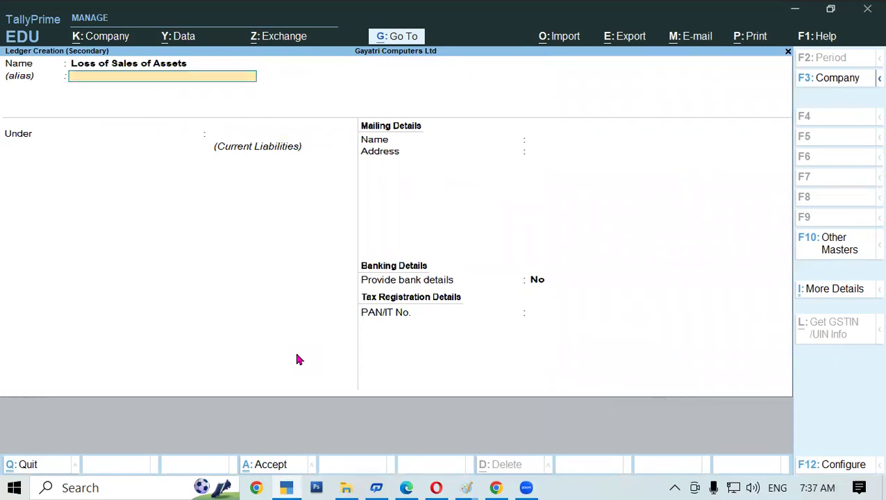
Step: Name the new ledger "Loss on Sales of Asstes" and leave its alias blank
text(Loss)
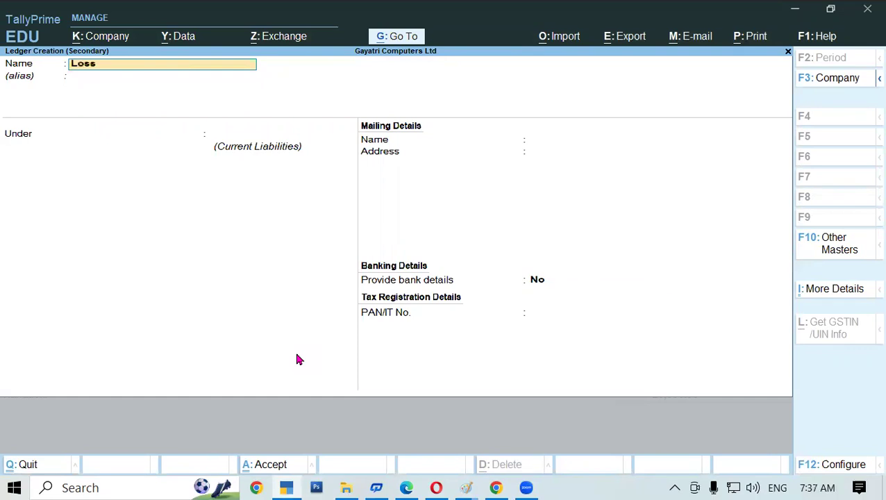
text( on)
text( Sa;)
text(es)
text( of Ass)
text(tes)
key(Return)
key(Return)
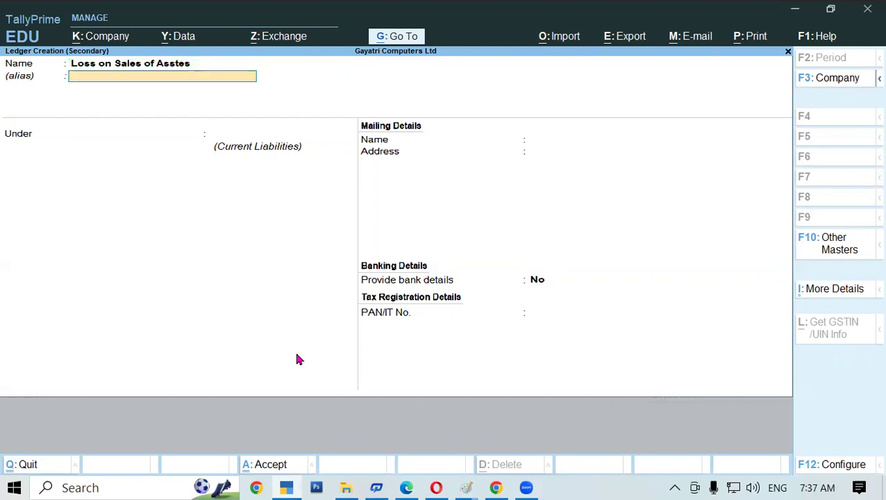
Step: Place the loss ledger under the Indirect Expenses group, save it, and use it as the voucher's third line
text(Indire)
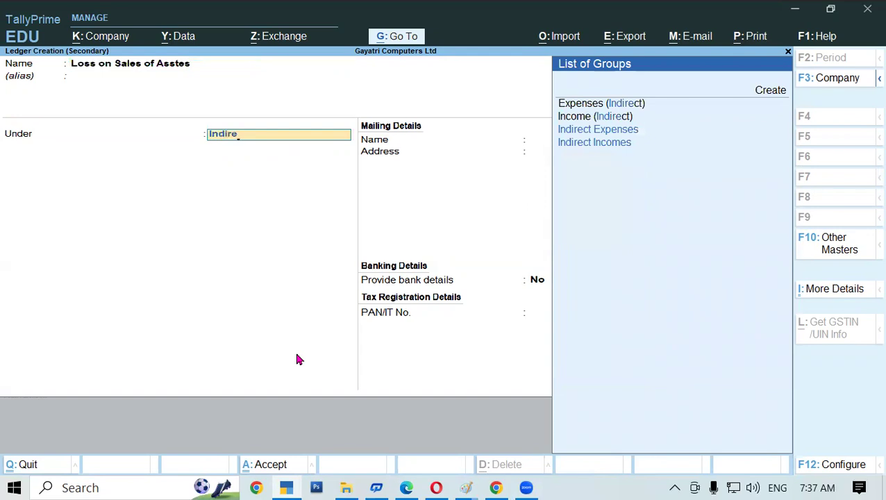
key(Down)
key(Down)
key(Up)
key(Return)
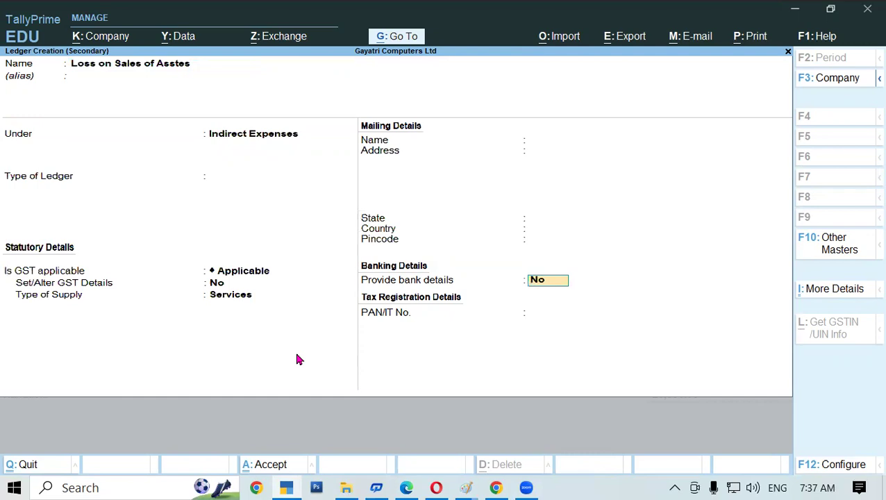
key(ctrl+a)
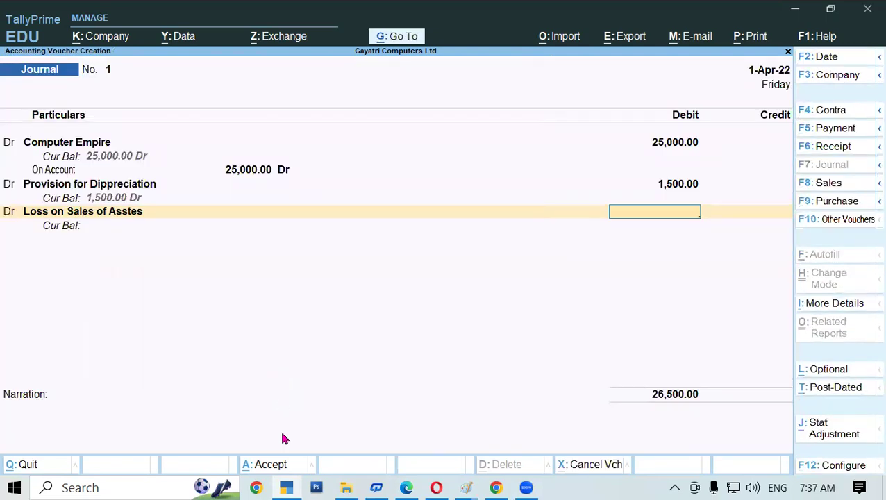
Step: Consult the journal example in Edge, then return to TallyPrime and debit the loss line with 3,500
click(297, 486)
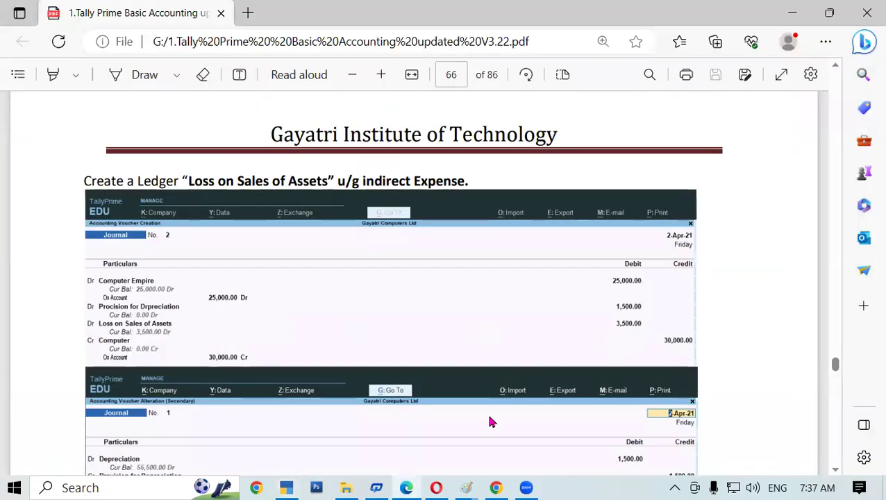
click(287, 486)
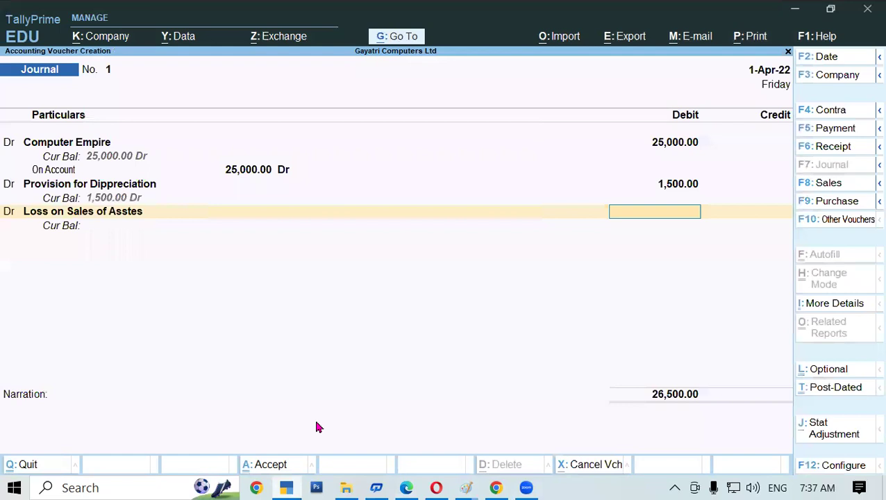
text(3500)
key(Return)
key(Return)
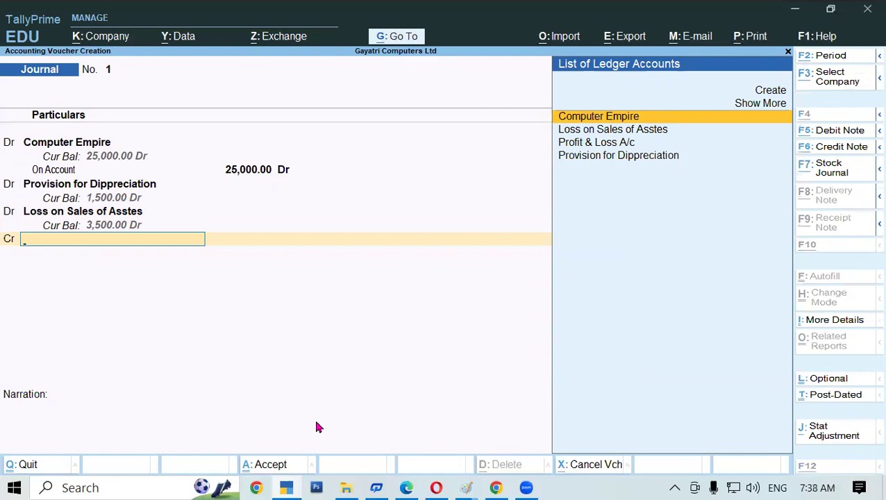
Step: Start a new ledger named "Computer" for the credit line and place it under the Fixed Assets group
key(alt+c)
text(Computer)
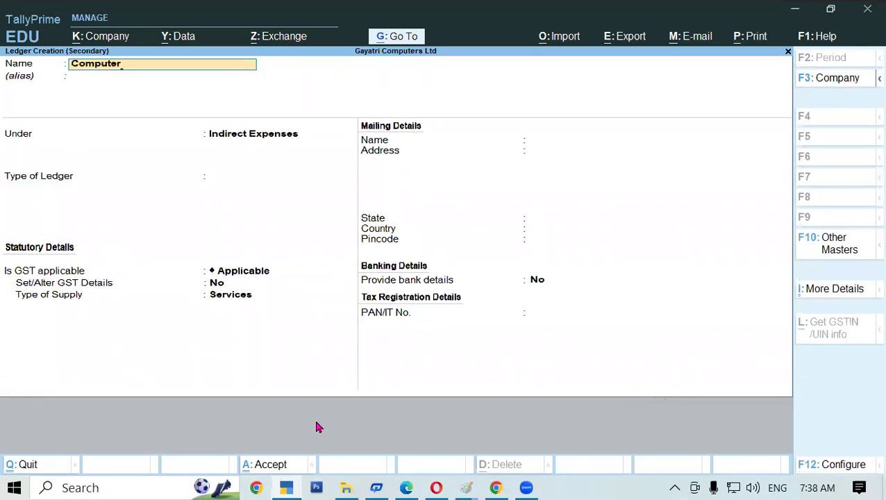
key(Return)
key(Return)
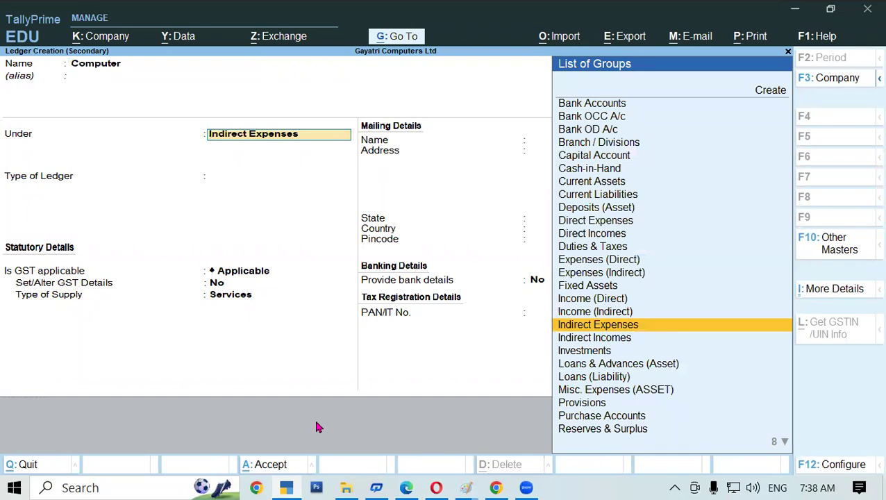
text(Fixed)
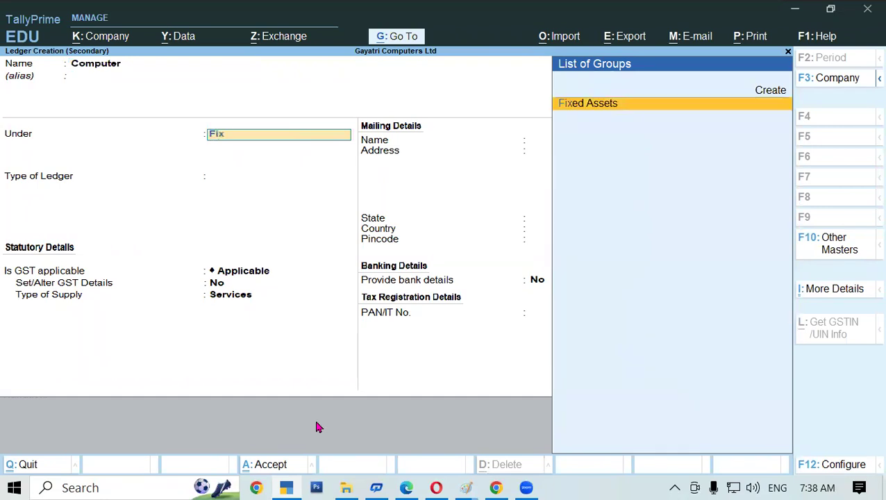
key(Return)
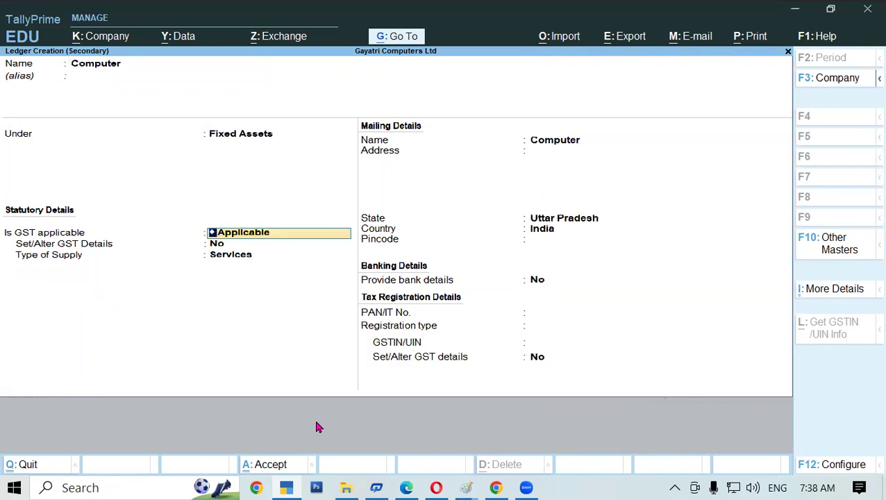
Step: Save the Computer ledger with its remaining default details and credit it with 30,000 on the voucher's fourth line
key(Return)
key(Return)
key(Return)
key(Return)
key(Return)
key(Return)
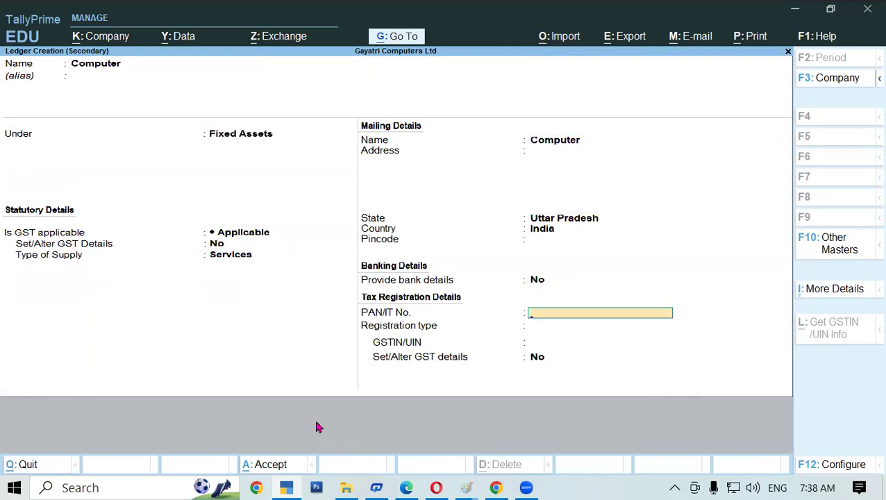
key(ctrl+a)
key(Return)
key(Return)
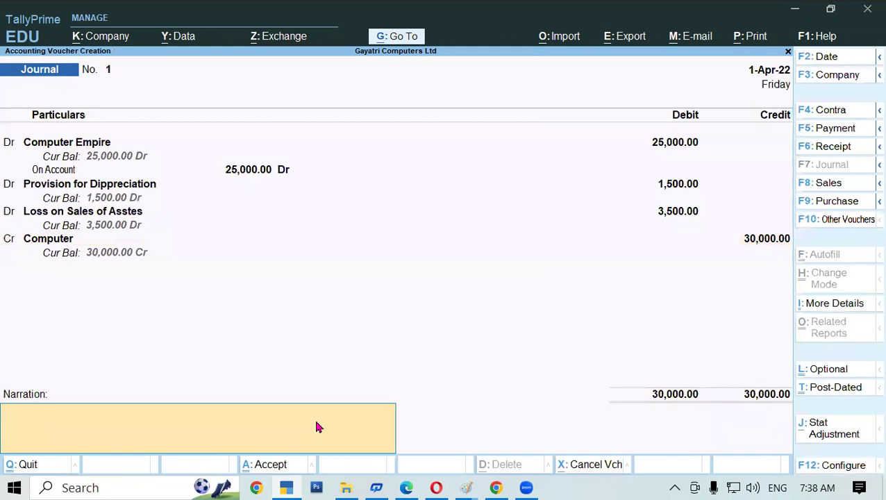
Step: Compare the credit amount with the journal example in Edge, then save the TallyPrime journal voucher with a blank narration
key(BackSpace)
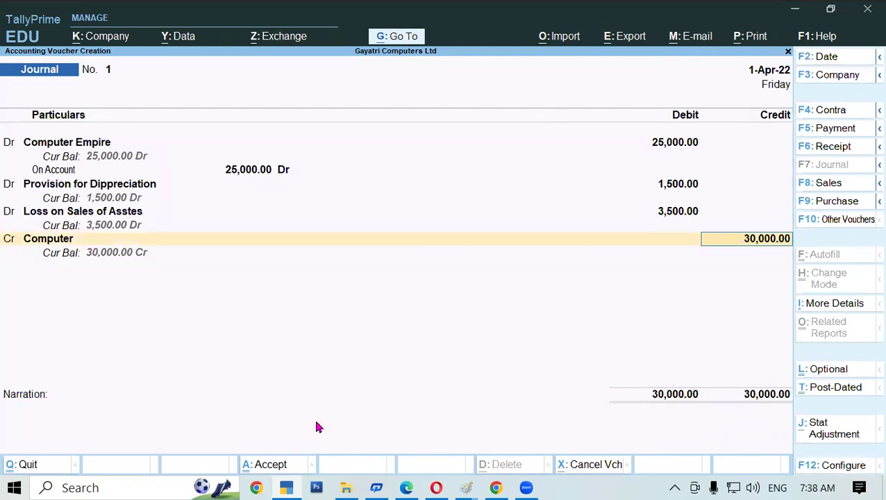
click(406, 488)
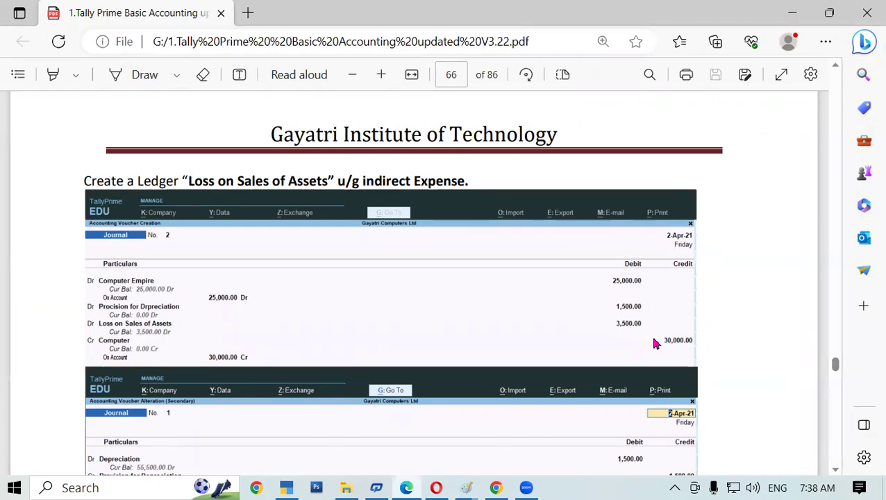
click(284, 488)
key(Return)
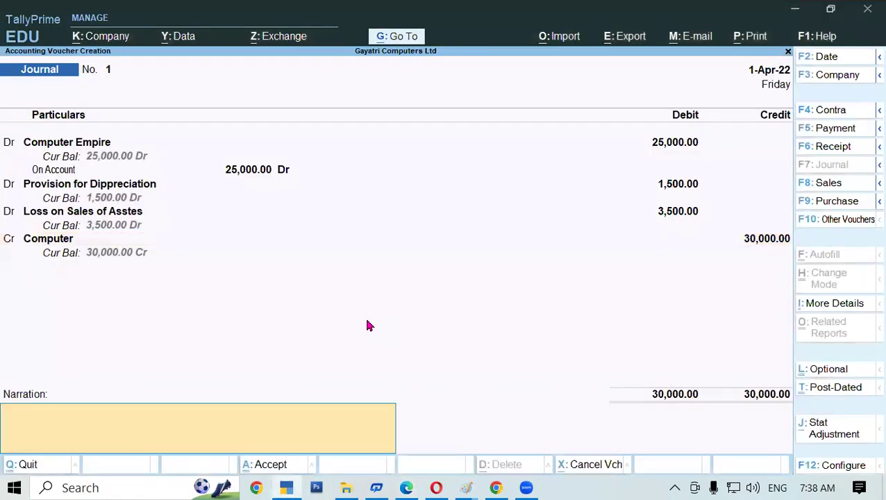
key(Return)
key(Return)
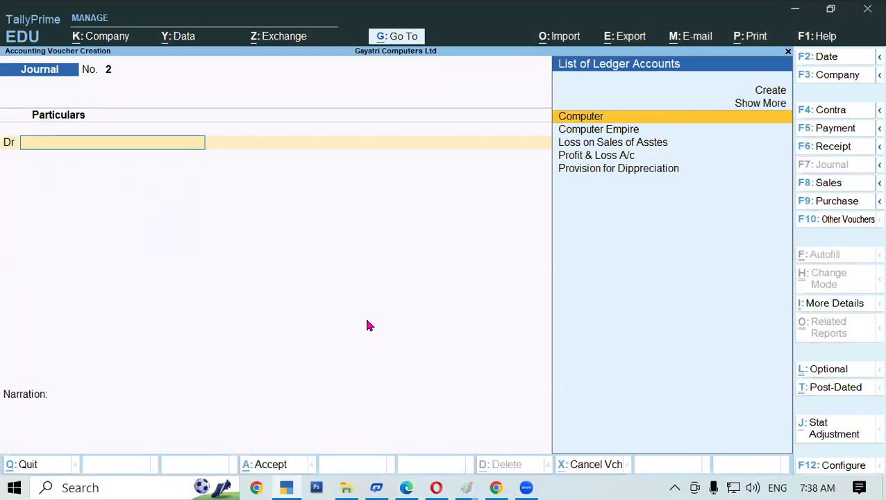
Step: Leave voucher entry, review the depreciation journal example in Edge, and reopen a blank journal voucher in TallyPrime
key(Escape)
key(Return)
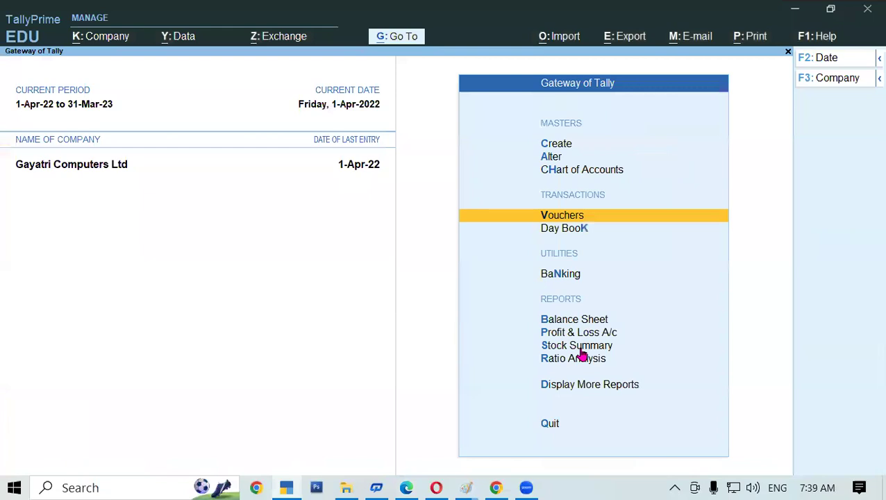
click(406, 487)
scroll(303, 325, down, 3)
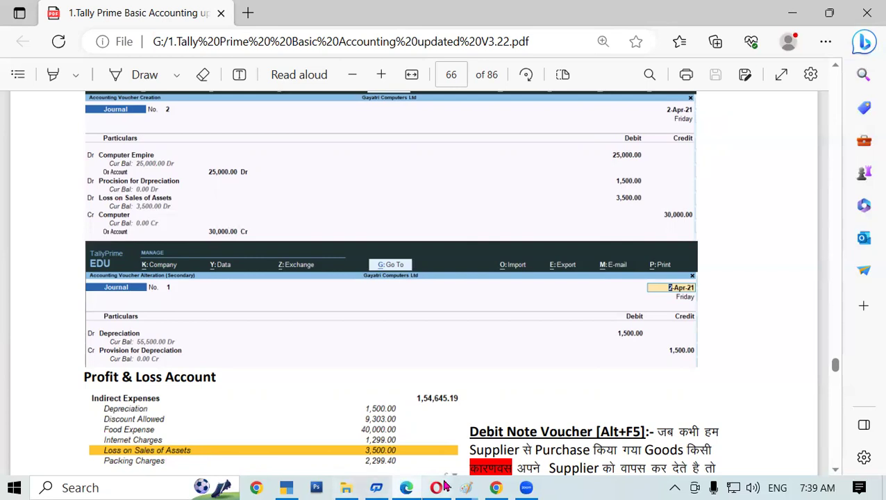
click(286, 488)
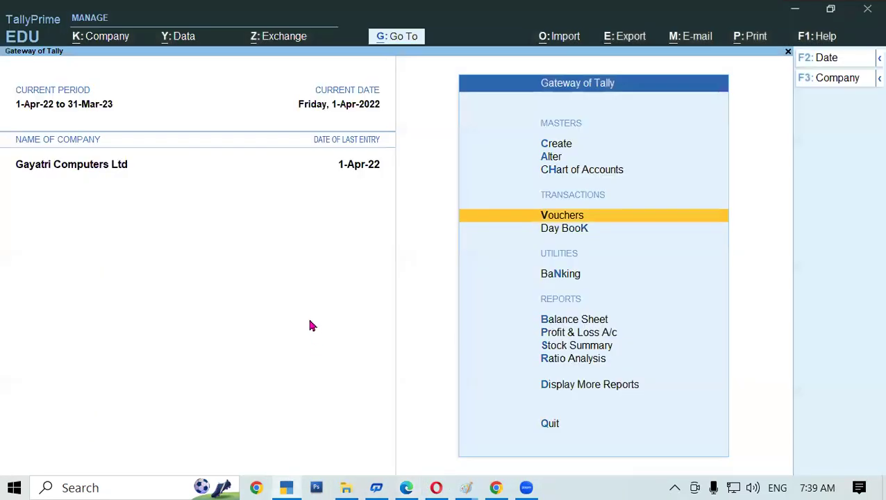
key(Return)
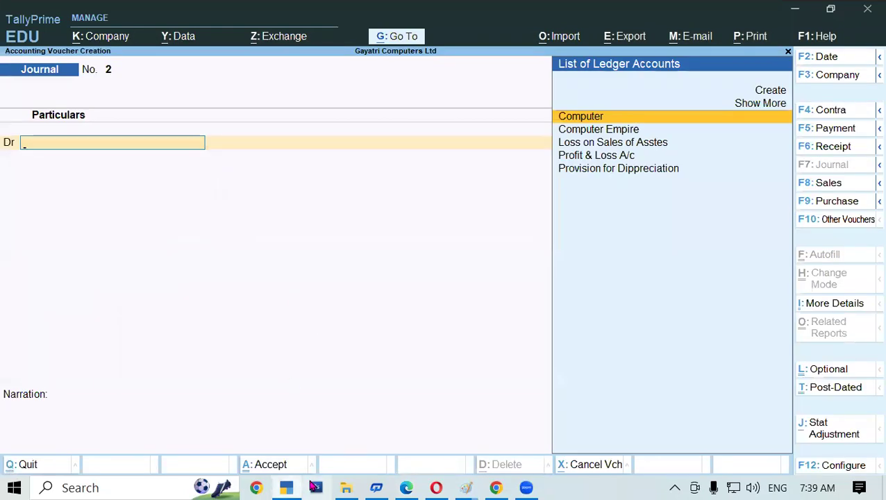
Step: Check the depreciation journal example in Edge, then start a new ledger named "Depriciation" for the TallyPrime voucher's debit line
click(405, 487)
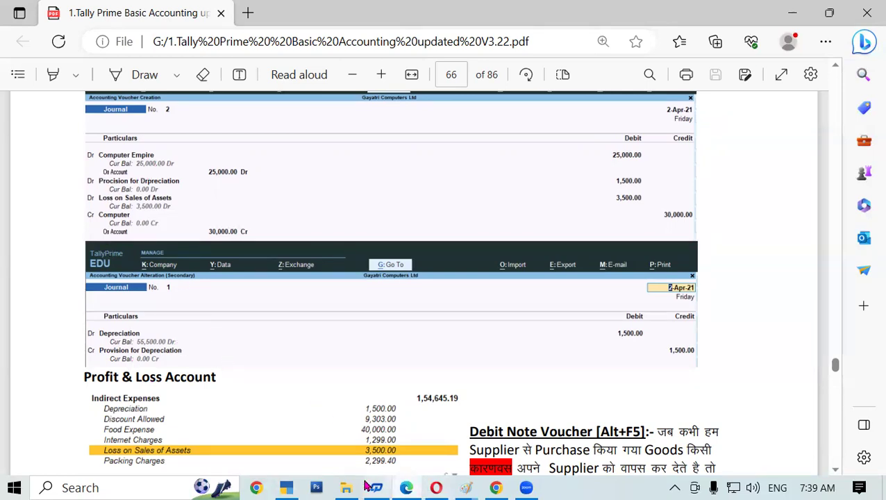
click(286, 488)
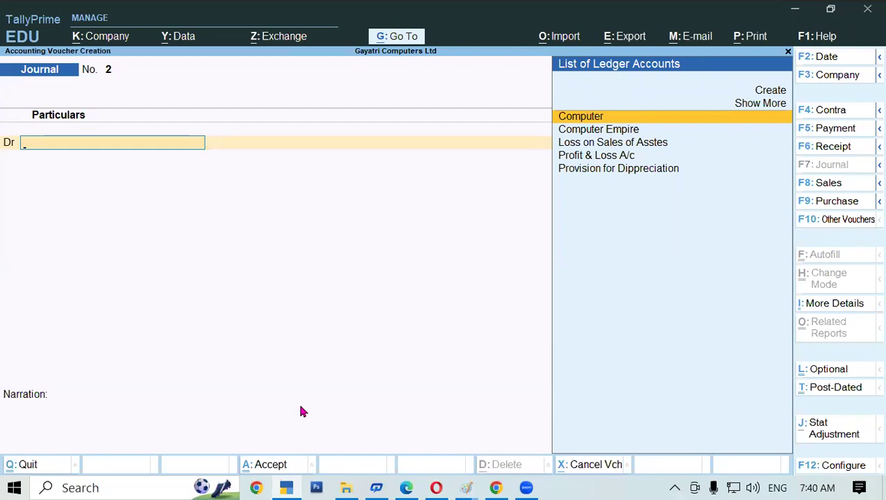
key(alt+c)
text(De)
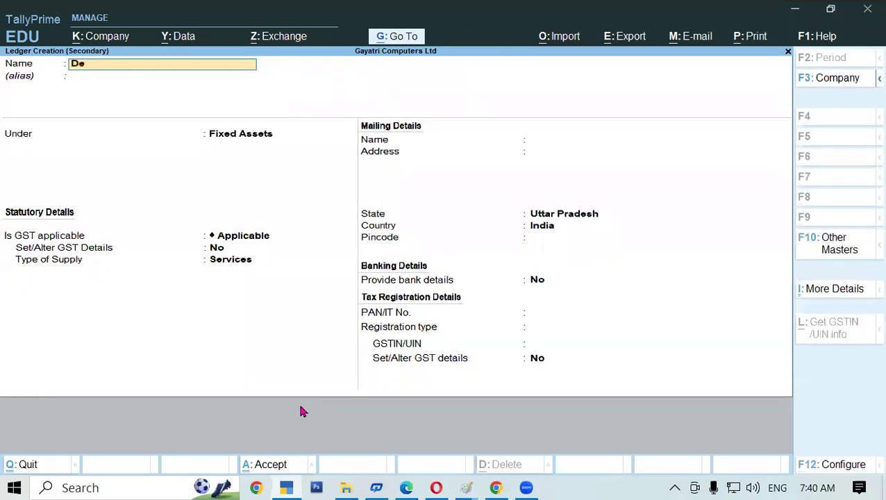
text(priciation)
key(Return)
key(Return)
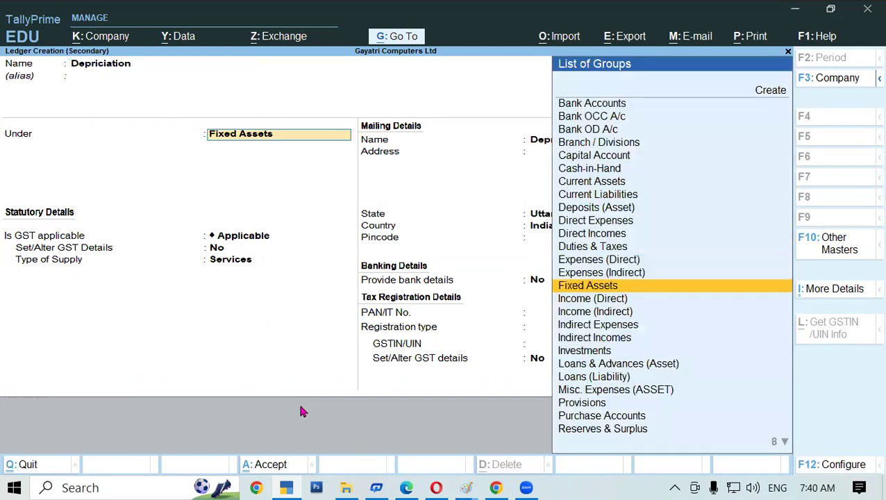
Step: Place the Depriciation ledger under the Indirect Expenses group and save it with its remaining default details
text(Indi)
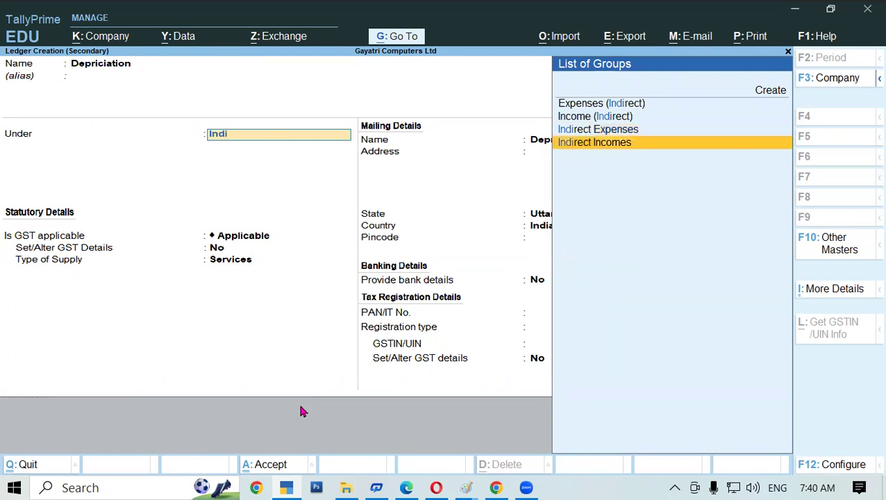
key(Up)
key(Return)
key(Return)
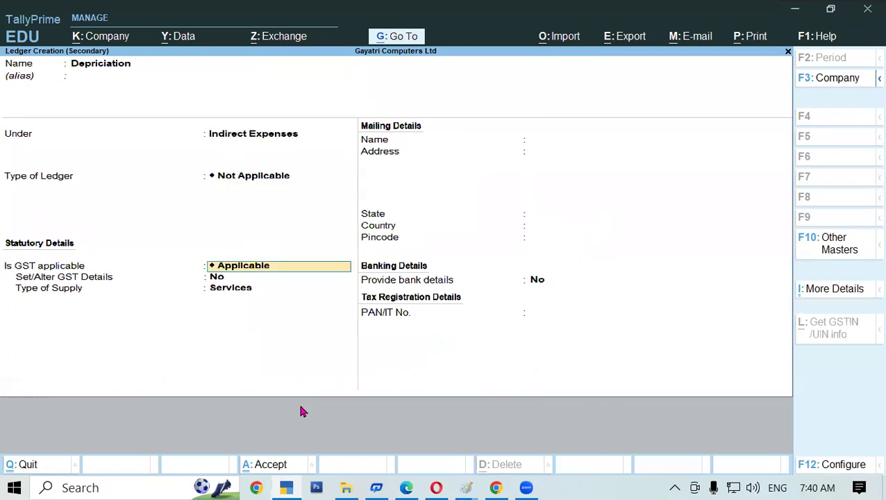
key(ctrl+a)
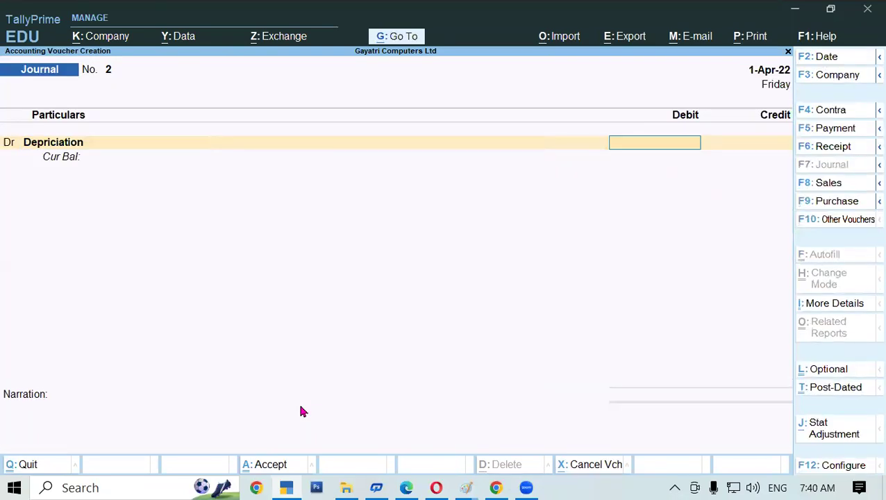
Step: Debit the Depriciation ledger with 1,500 on the journal voucher's first line
text(1500)
key(Return)
key(Return)
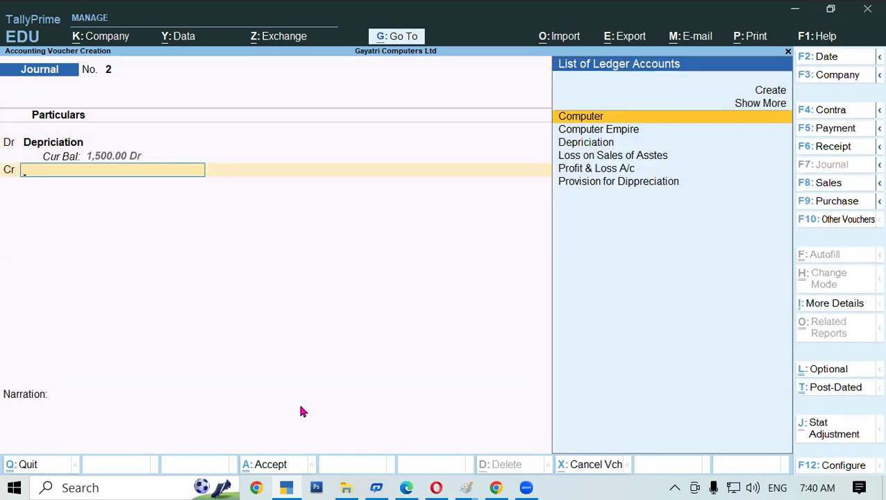
Step: Credit the Provision for Dippreciation ledger with 1,500 and save the journal voucher with a blank narration
text(Pro)
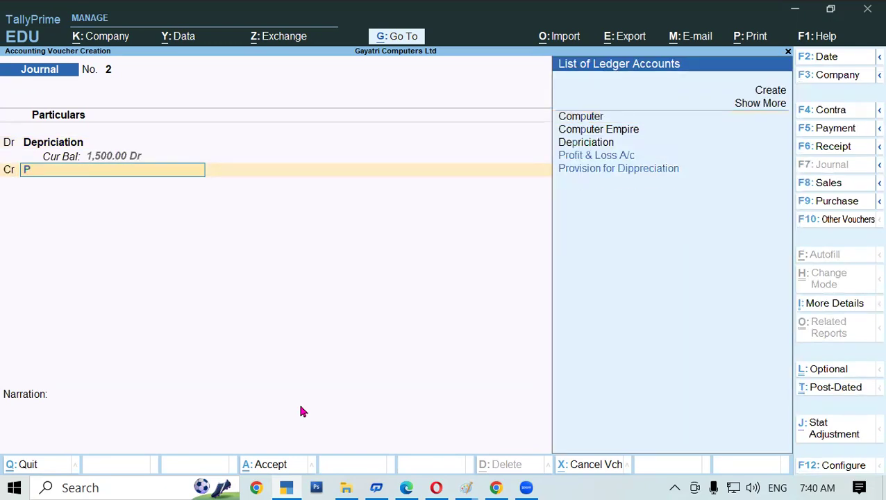
key(Down)
key(Down)
key(Return)
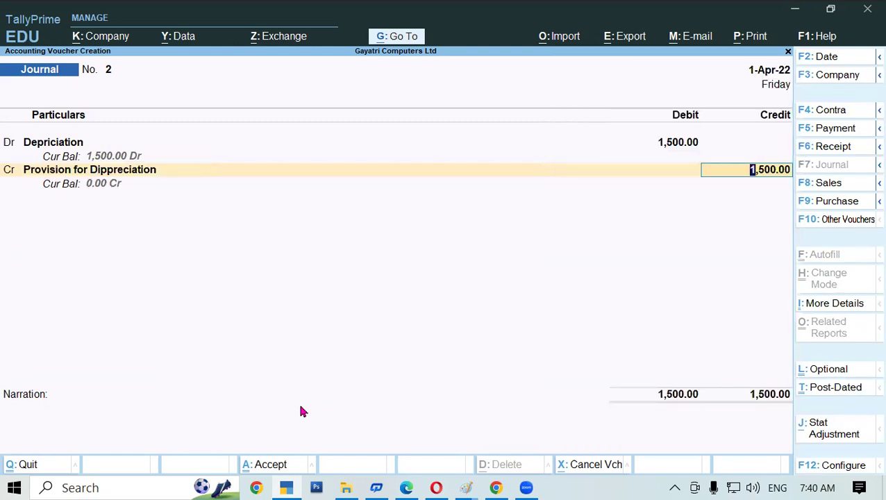
key(Return)
key(Return)
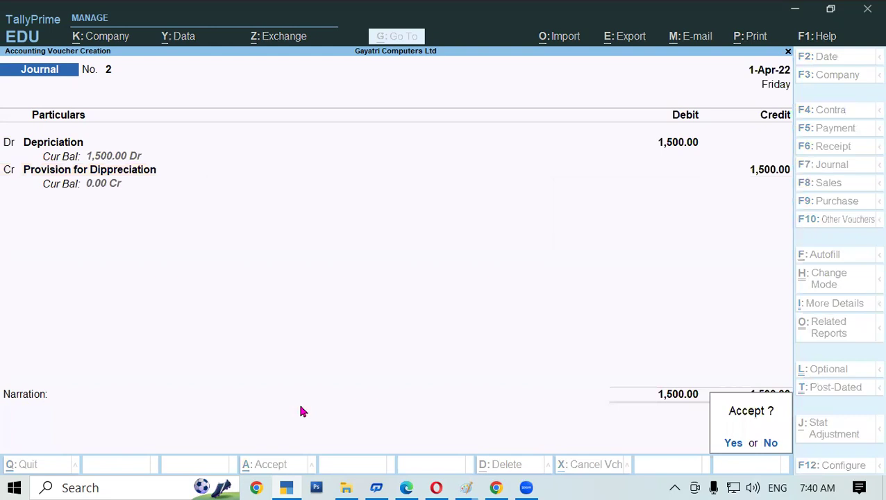
key(Return)
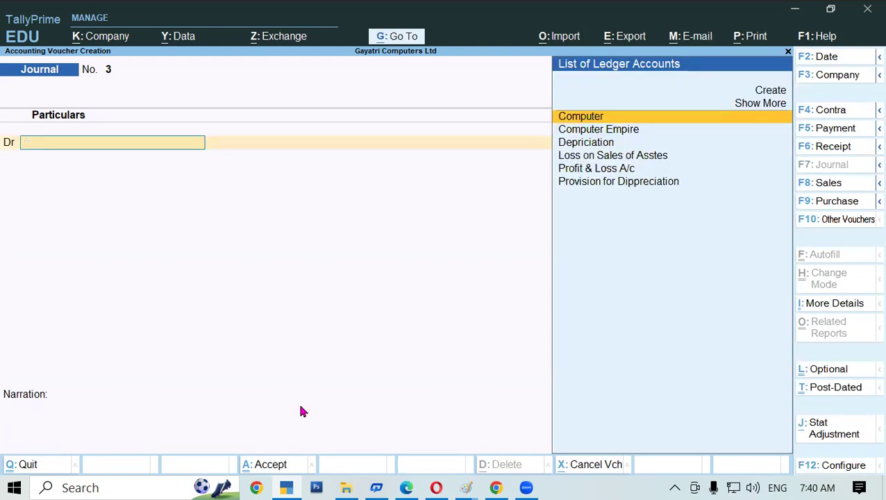
Step: Review the Profit & Loss Account example in Edge, then leave voucher entry in TallyPrime and return to the Gateway of Tally
click(406, 487)
scroll(370, 356, down, 2)
scroll(370, 357, down, 1)
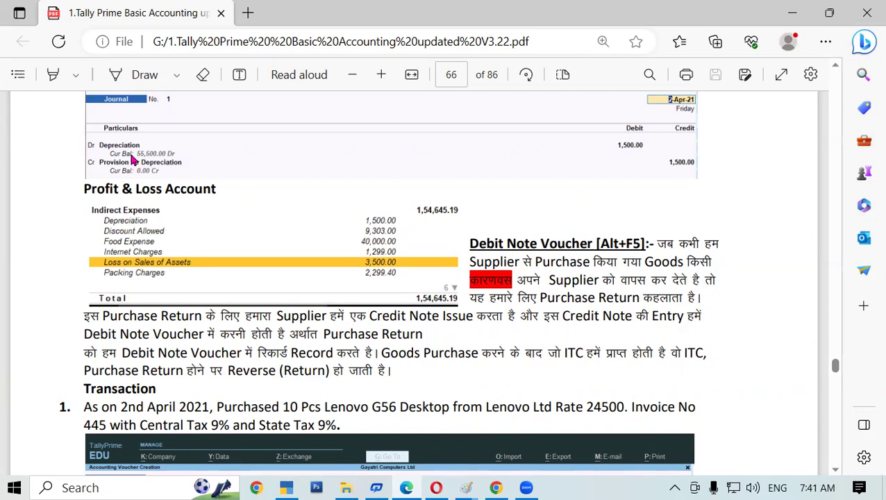
click(289, 487)
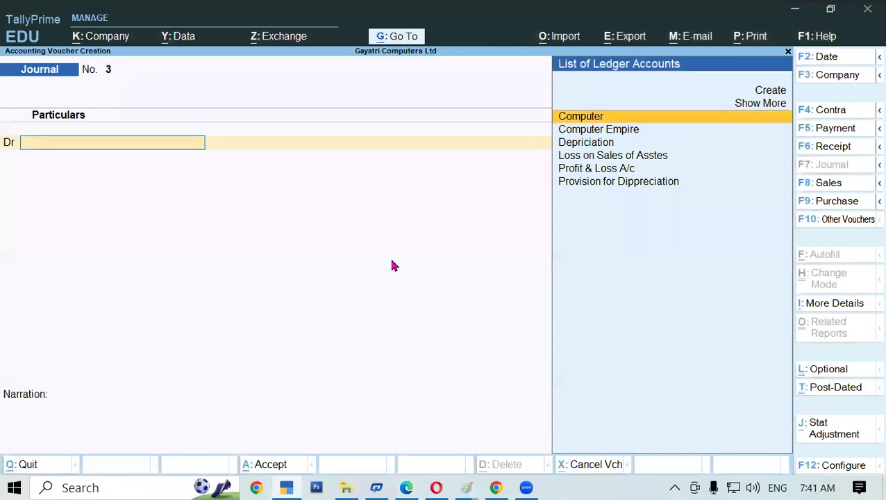
key(Escape)
key(Escape)
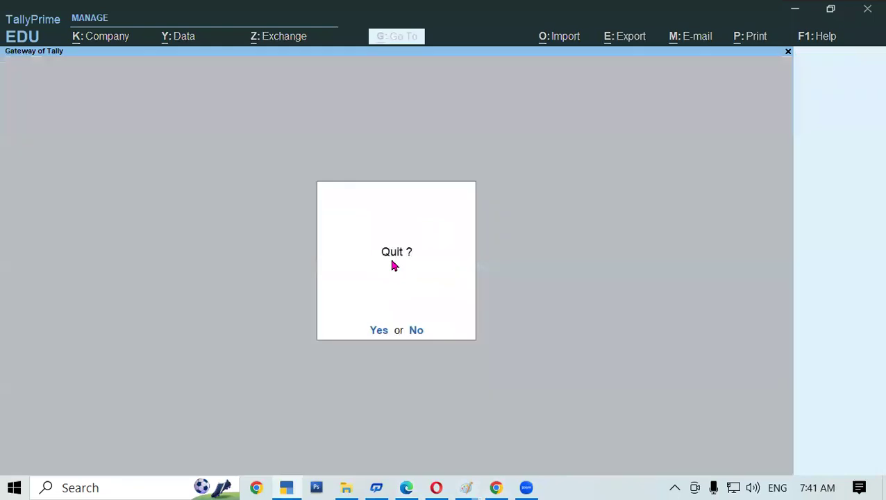
key(Escape)
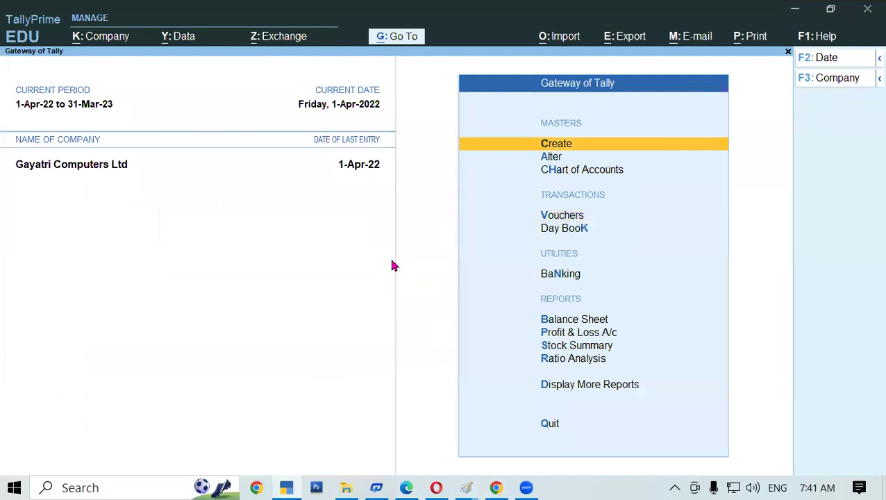
Step: View the Profit & Loss A/c report in detailed form, examine the Loss on Sales of Asstes line under Indirect Expenses, and close the report
key(Down)
key(Down)
key(Down)
key(Down)
key(Down)
key(Down)
key(Down)
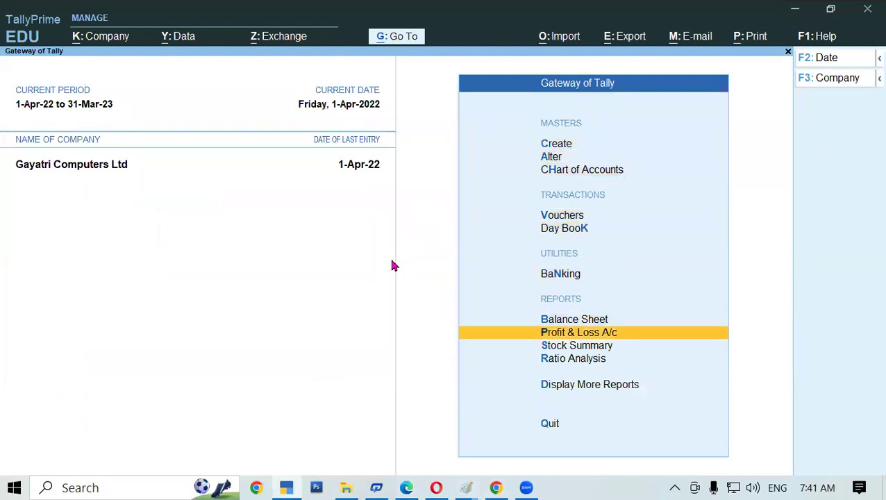
key(Return)
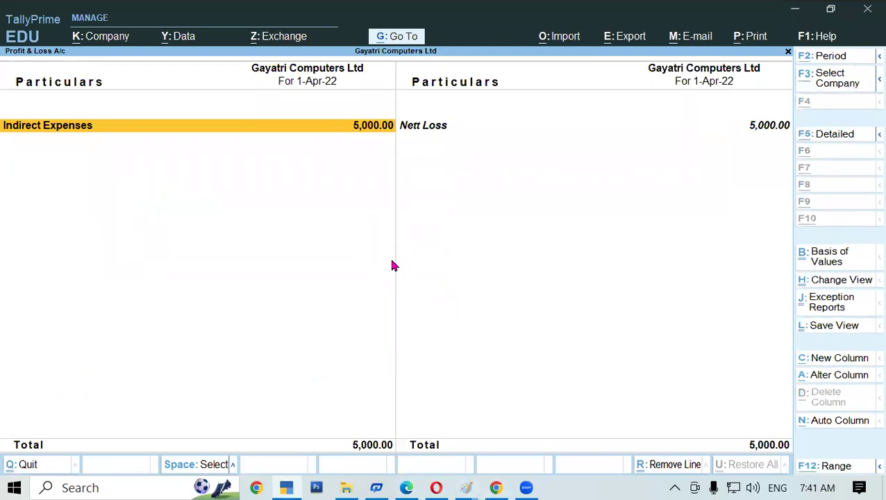
key(alt+F5)
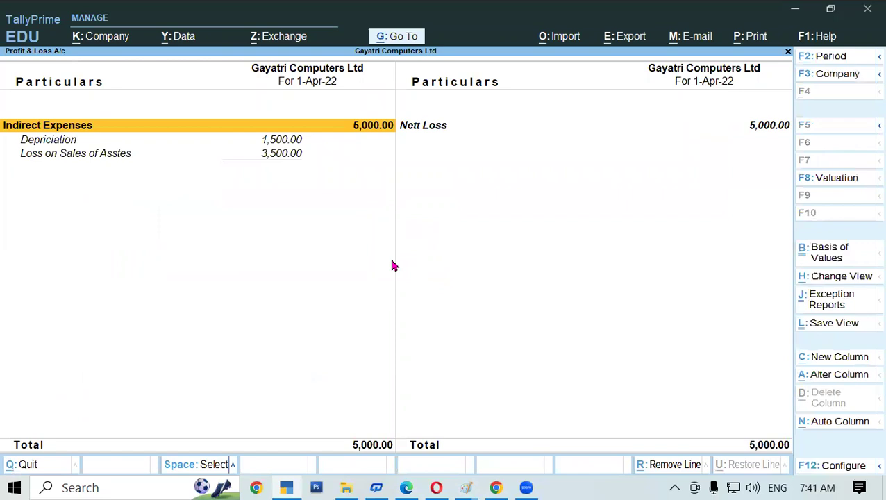
click(136, 155)
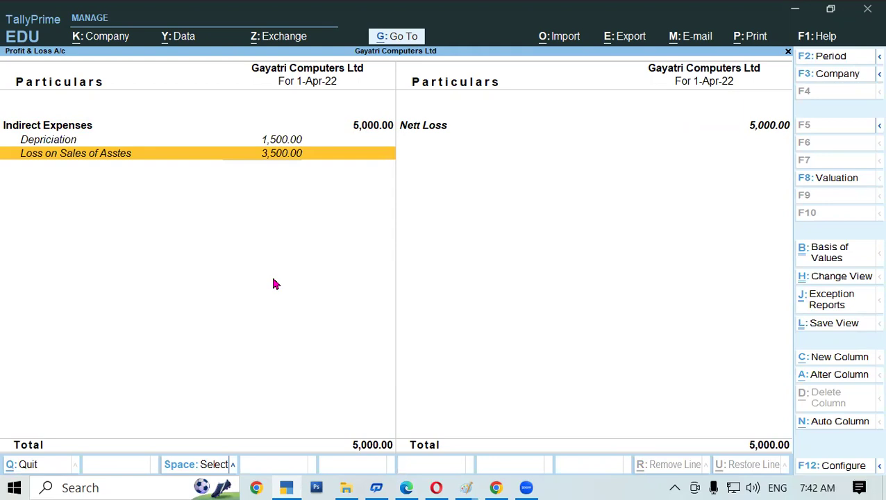
key(Escape)
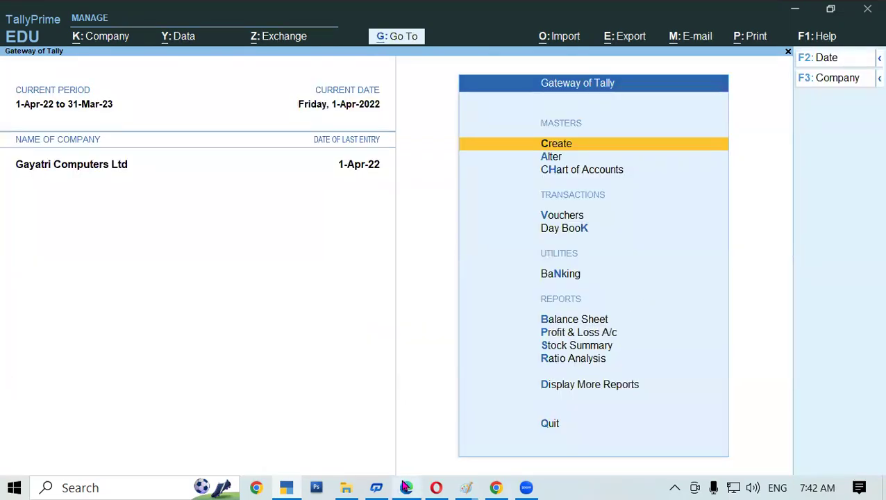
Step: Switch to Edge and read the Debit Note Voucher section, covering the Lenovo purchase, the purchase return entry and the GSTR2 report explanation
click(406, 488)
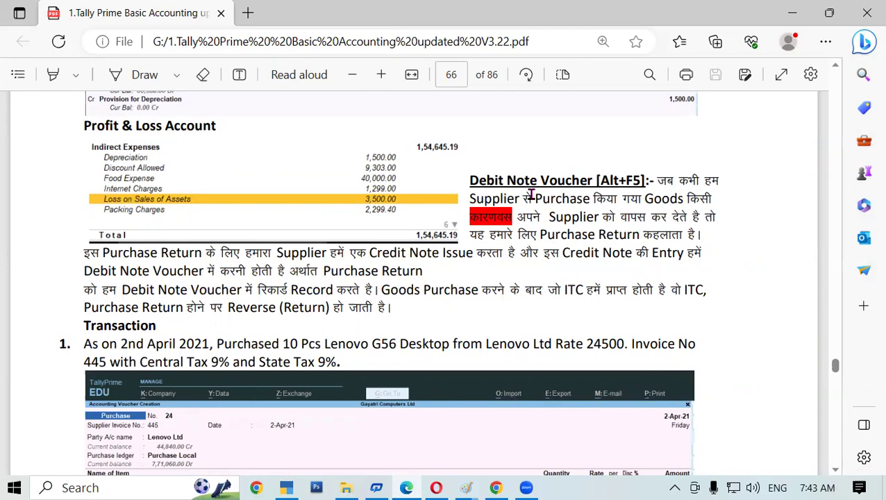
scroll(531, 194, down, 5)
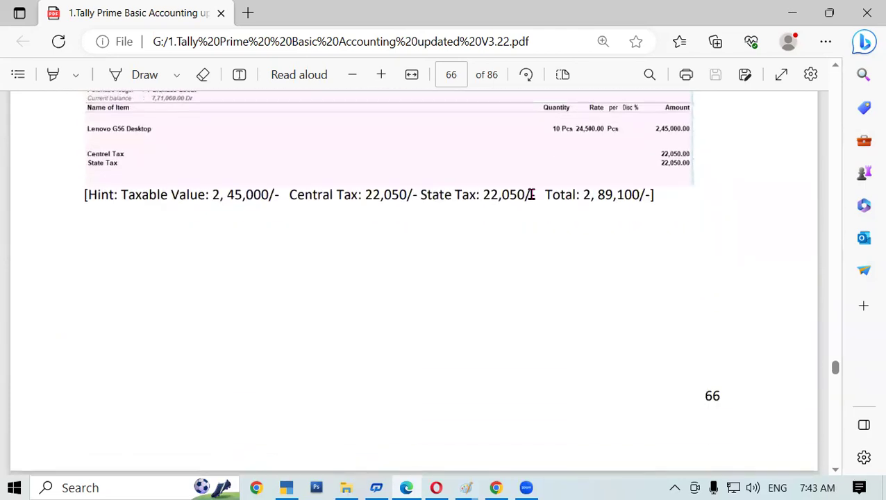
scroll(531, 194, up, 4)
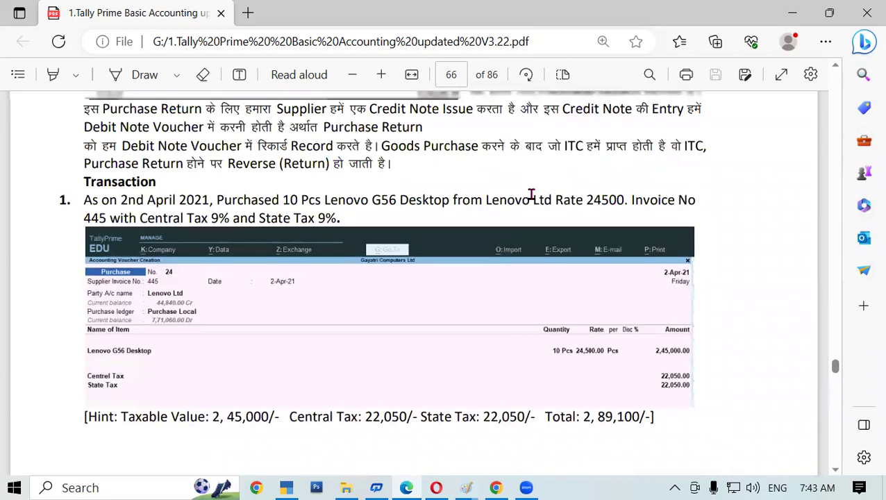
scroll(573, 224, up, 1)
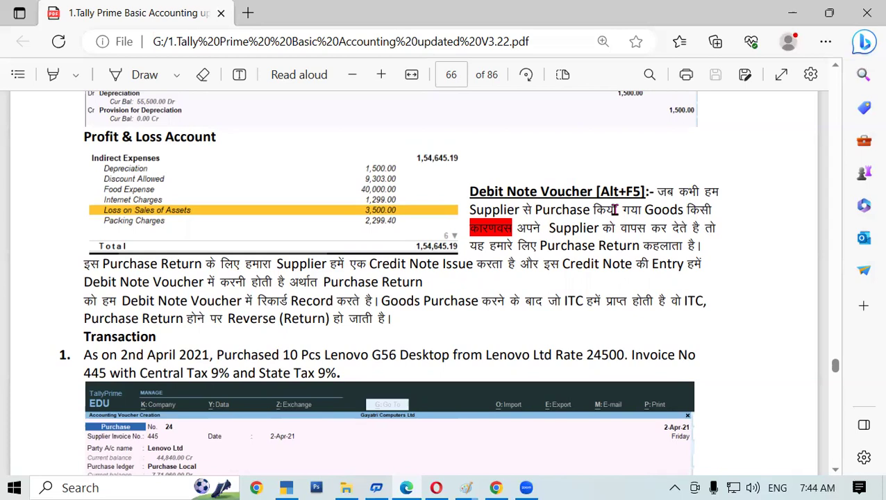
scroll(579, 307, down, 8)
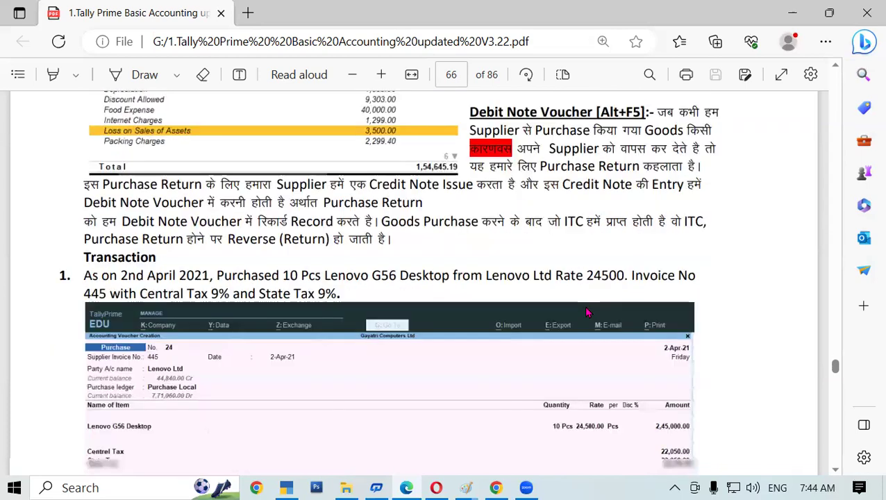
scroll(579, 307, down, 6)
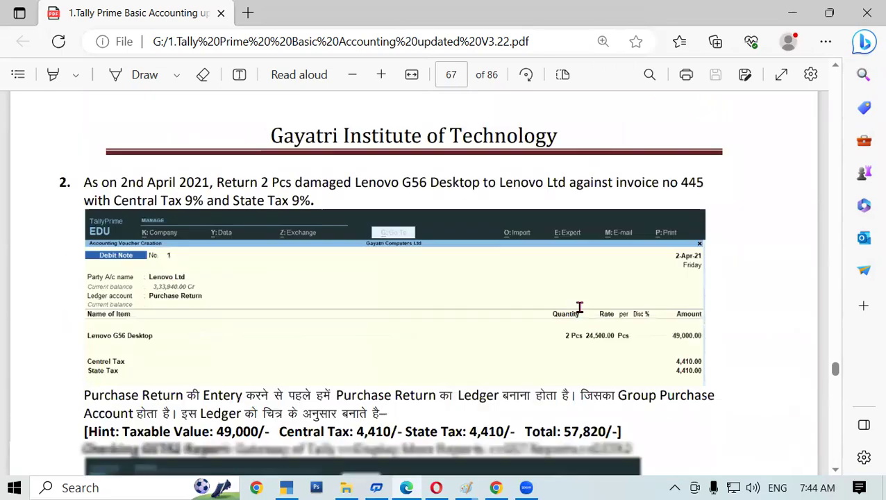
scroll(579, 306, down, 5)
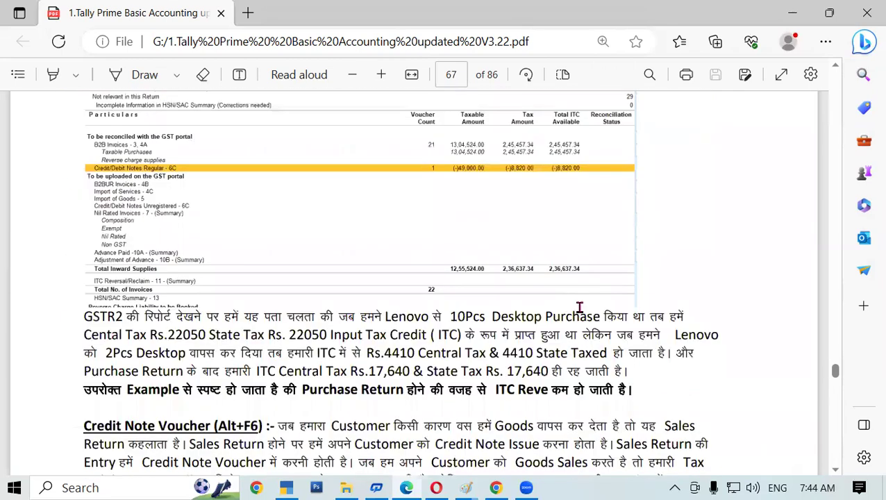
scroll(579, 306, down, 1)
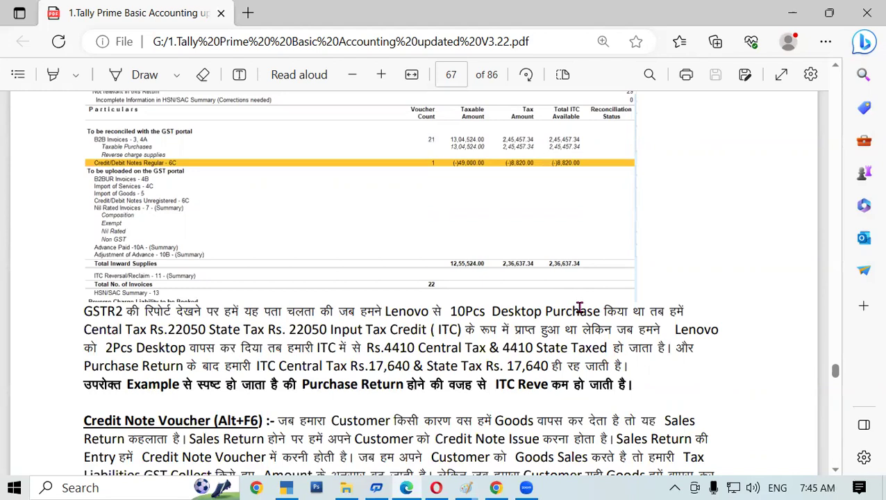
Step: Reread the Debit Note Voucher introduction and the first Lenovo G56 Desktop purchase transaction in the PDF, then switch back to TallyPrime
scroll(580, 308, up, 15)
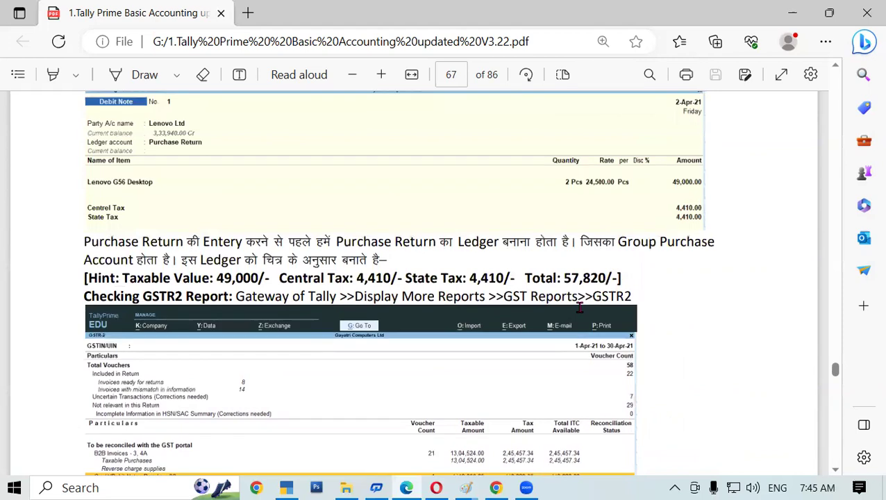
scroll(585, 295, up, 4)
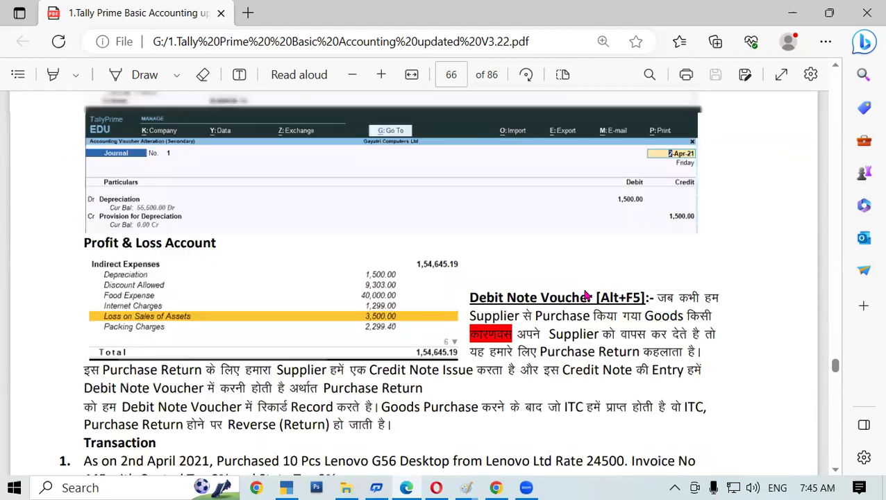
scroll(585, 295, down, 2)
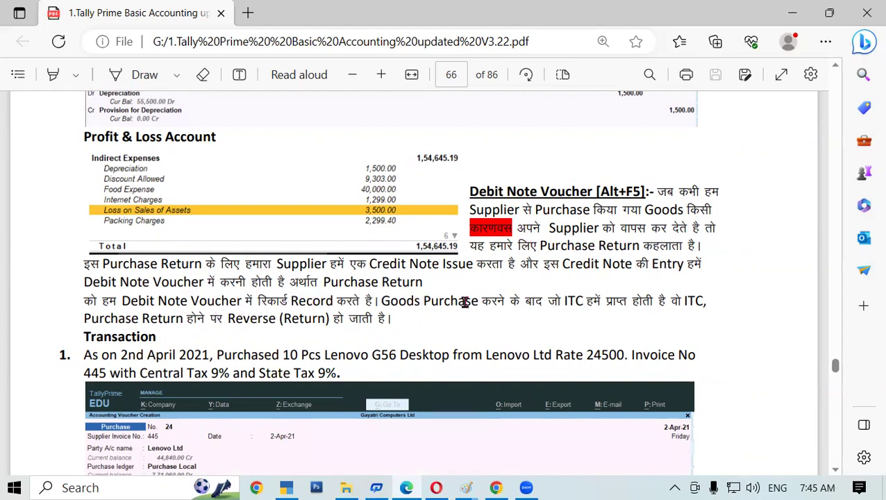
scroll(466, 302, up, 3)
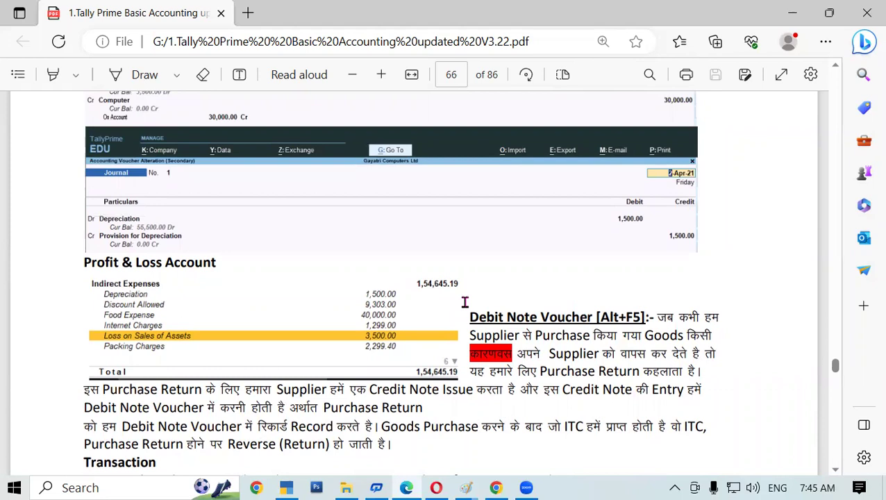
scroll(465, 352, down, 4)
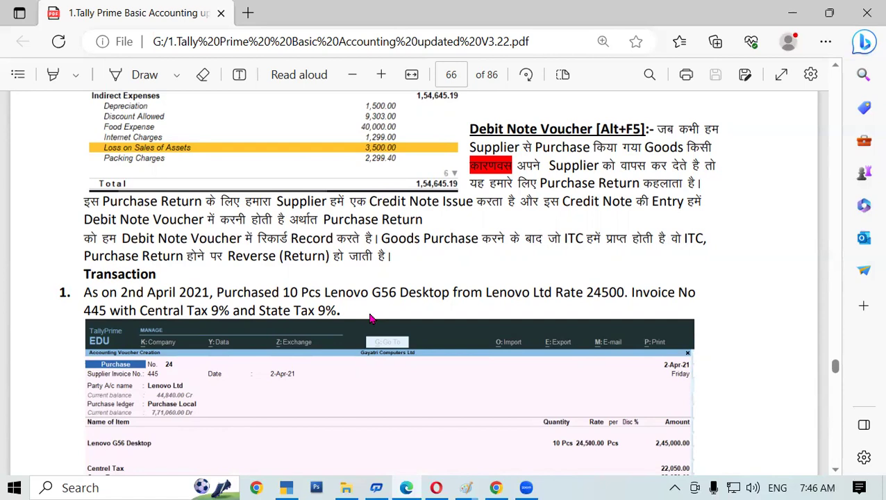
click(289, 488)
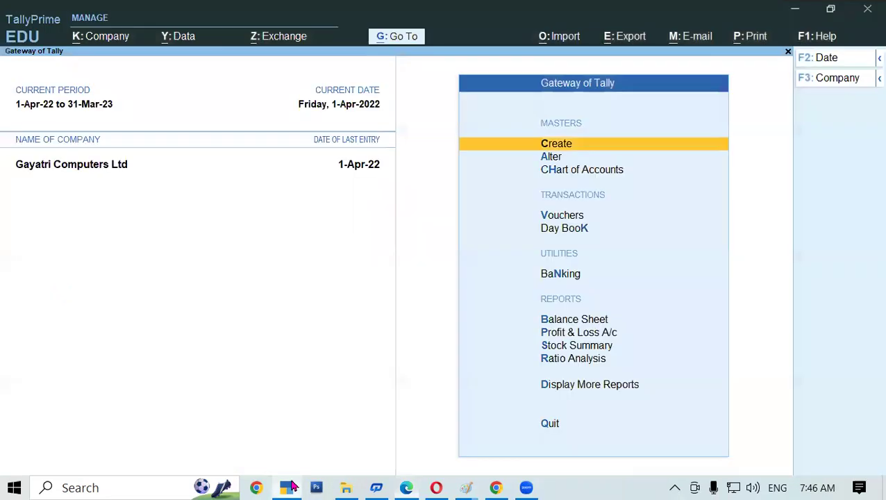
Step: Start a Purchase voucher, check the invoice details in the PDF in Edge, and enter supplier invoice number 445 in TallyPrime
key(v)
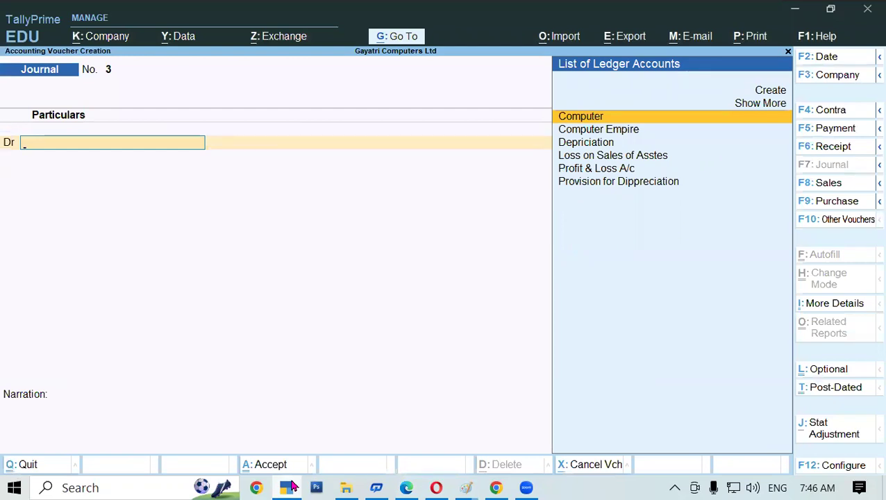
key(F9)
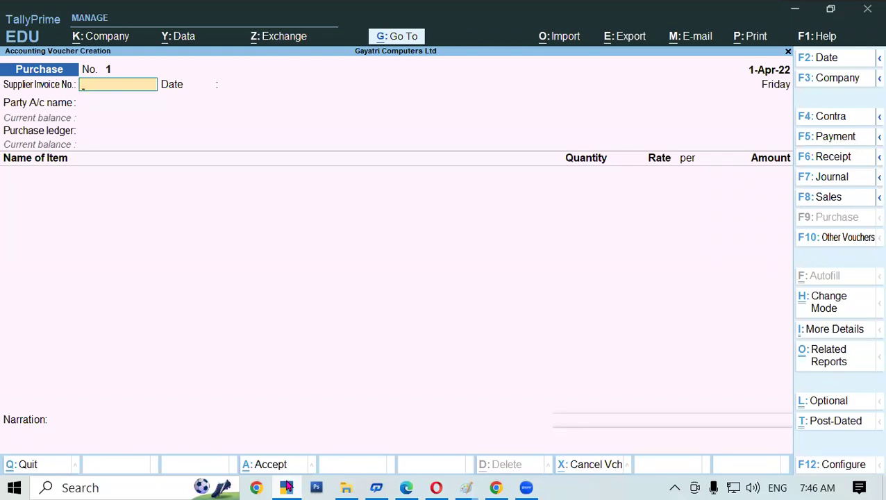
click(406, 488)
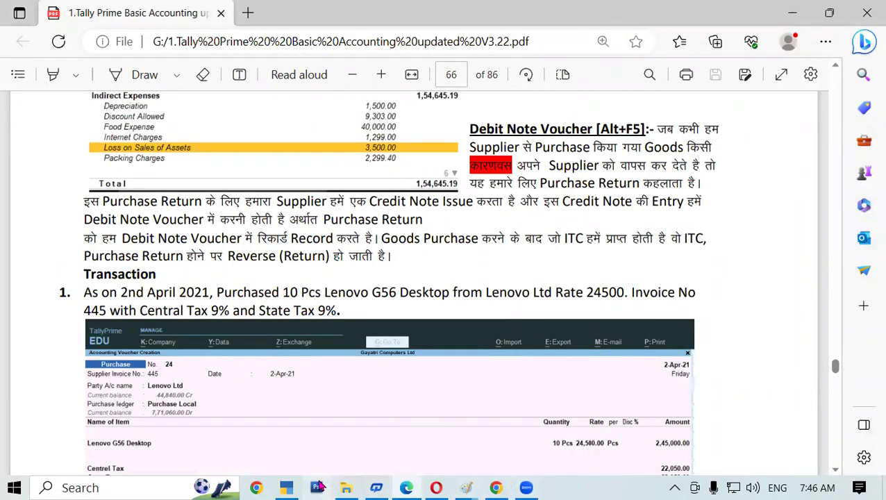
click(286, 488)
text(445)
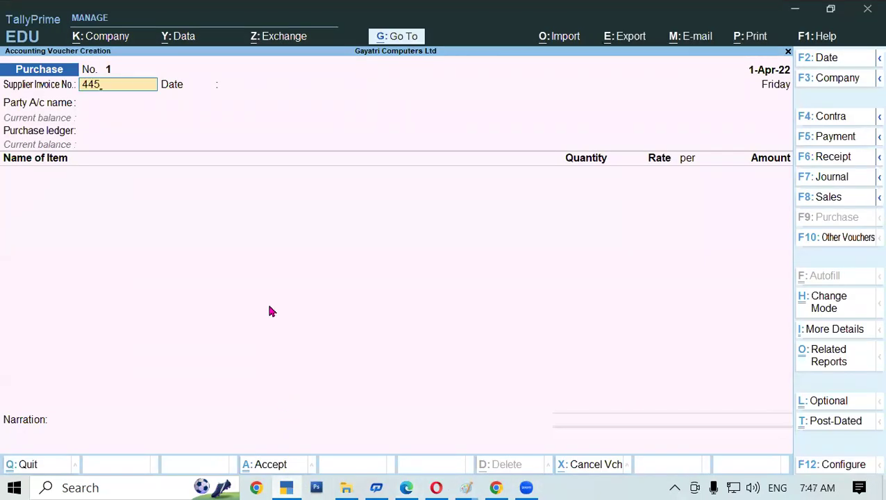
key(Return)
key(Return)
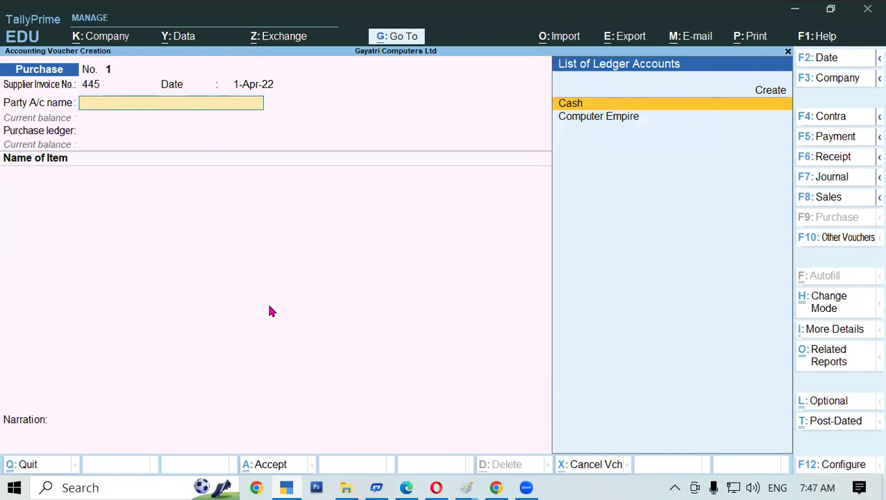
Step: Create a party ledger named Lenovo Ltd under Sundry Creditors from within the purchase voucher
text(E)
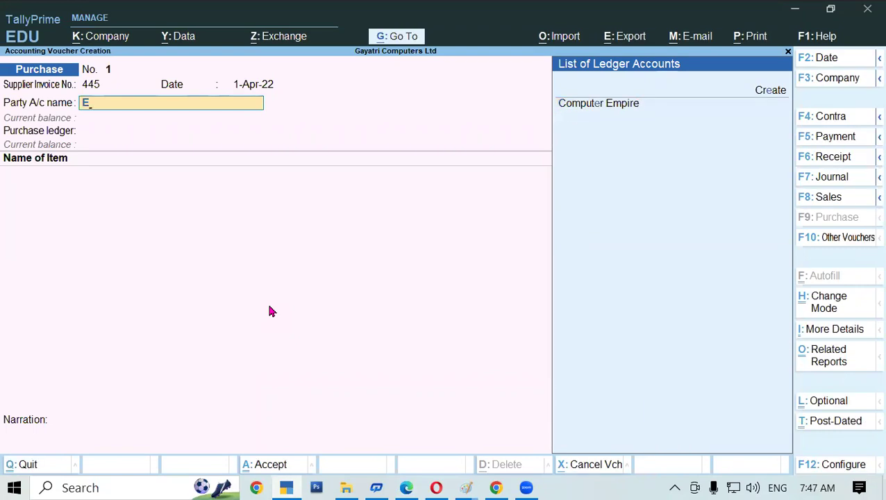
key(alt+c)
text(Le)
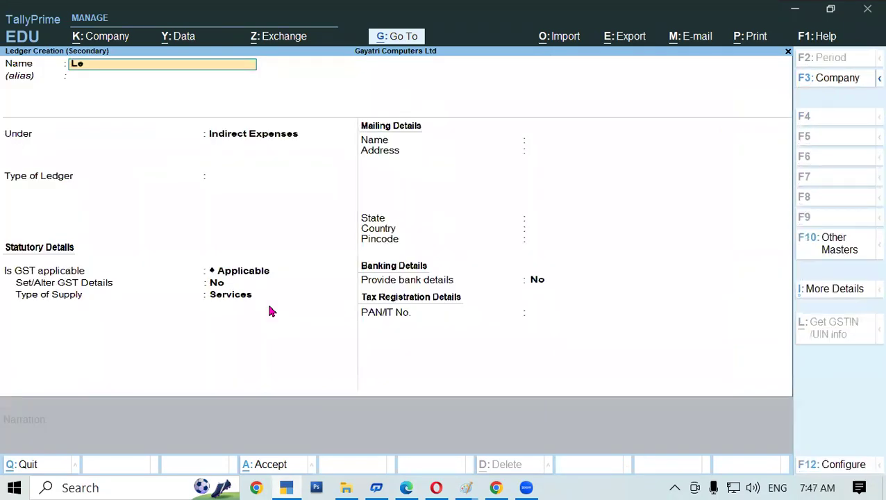
text(novo Ltd)
key(Return)
key(Return)
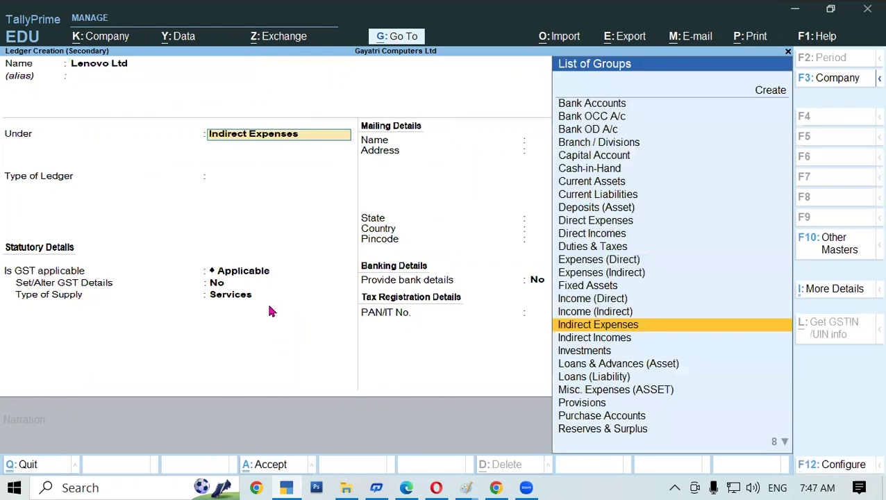
text(su)
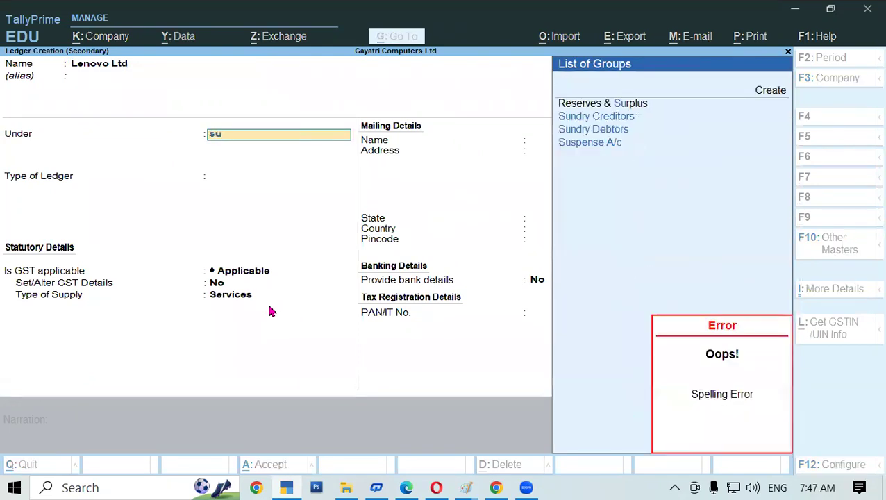
text(ndry Creditor)
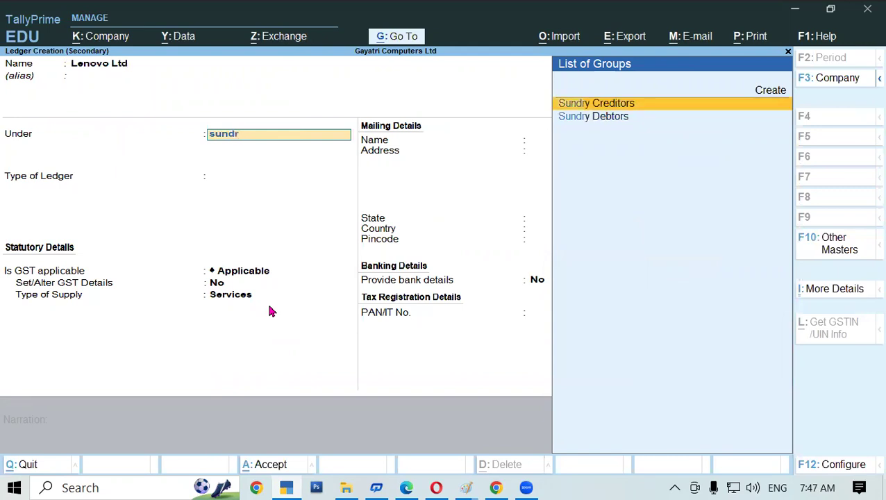
key(Return)
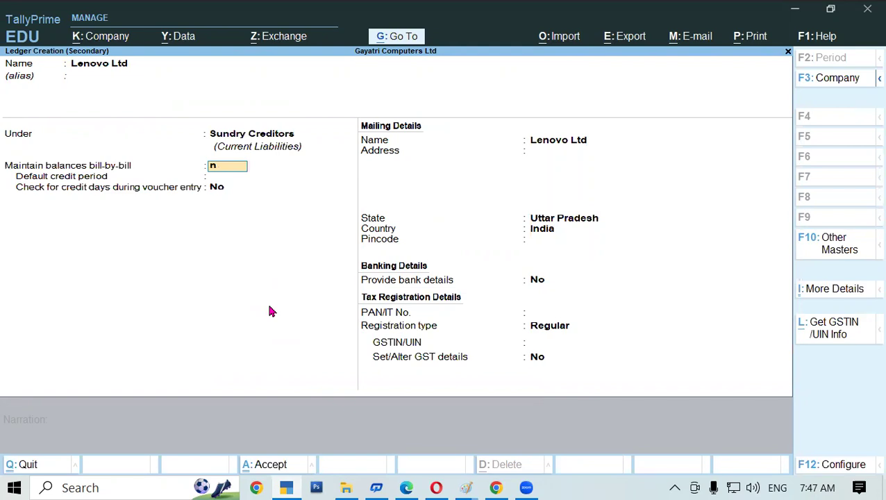
Step: Set Lenovo Ltd's bill-by-bill balances to No, save the ledger, and accept the voucher's party details
key(n)
key(Return)
key(Return)
key(Return)
key(Return)
key(Return)
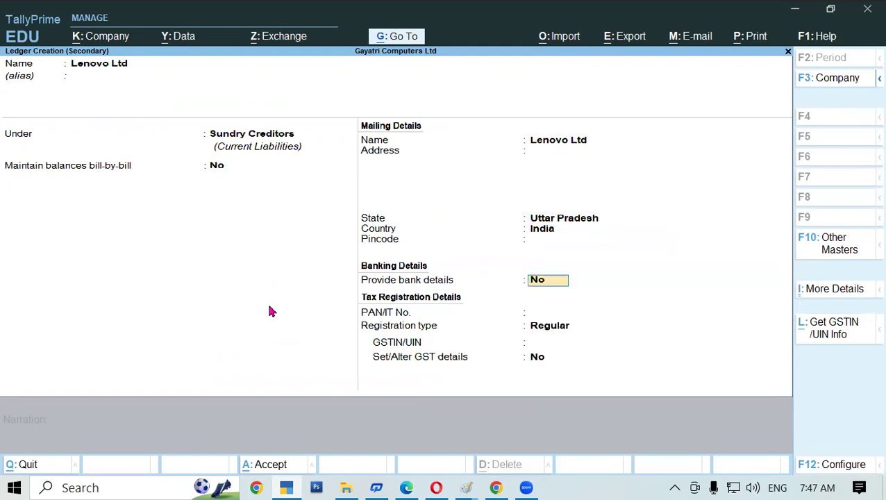
key(ctrl)
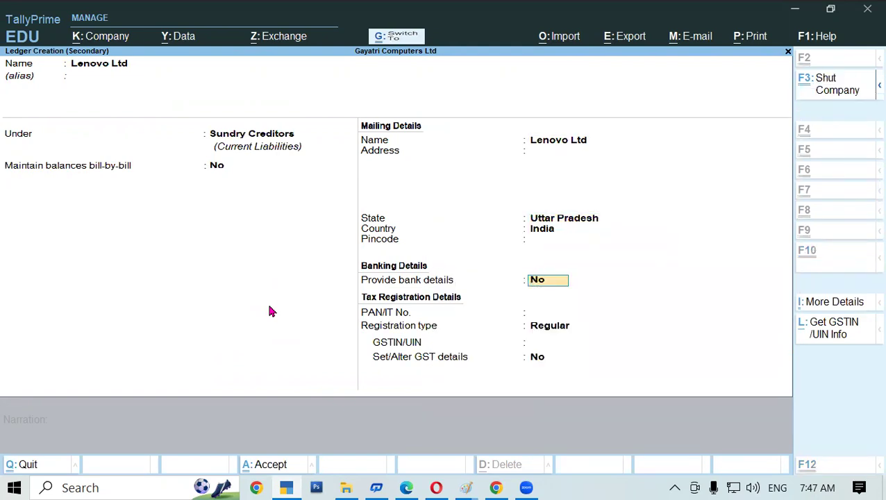
key(ctrl+a)
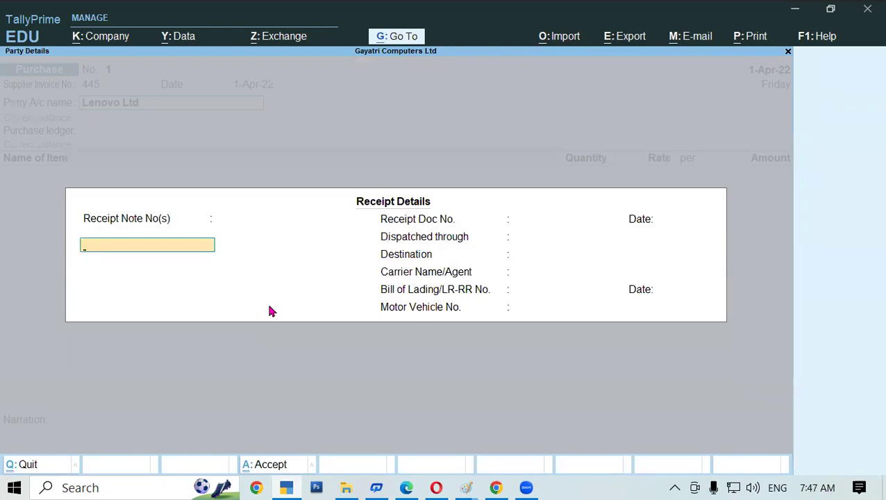
key(Escape)
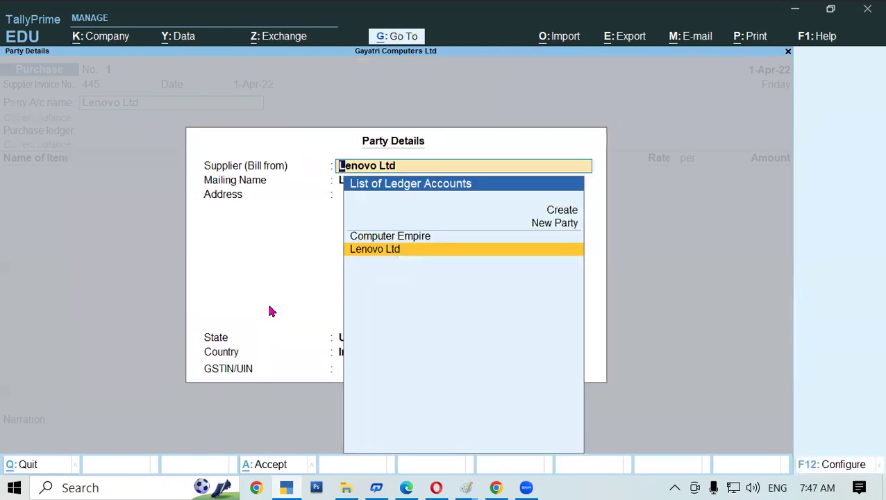
key(ctrl+a)
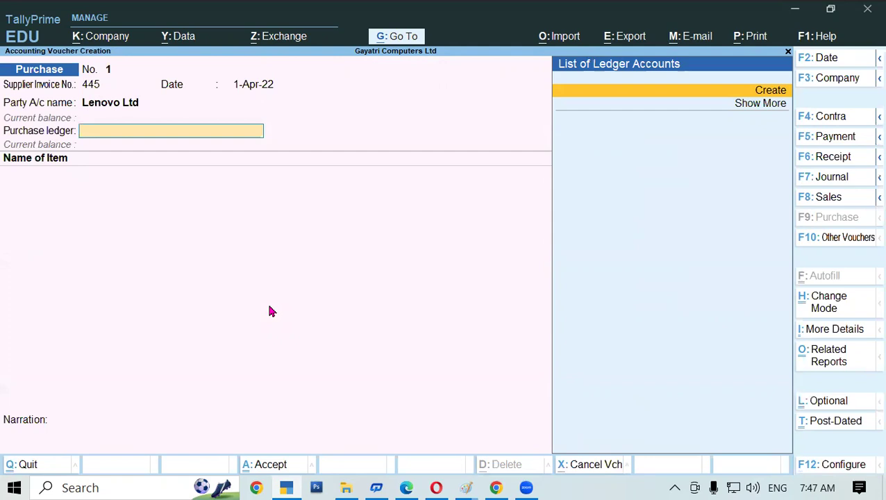
Step: Create a Purchase Local ledger under Purchase Accounts and use it as the voucher's purchase ledger
key(p)
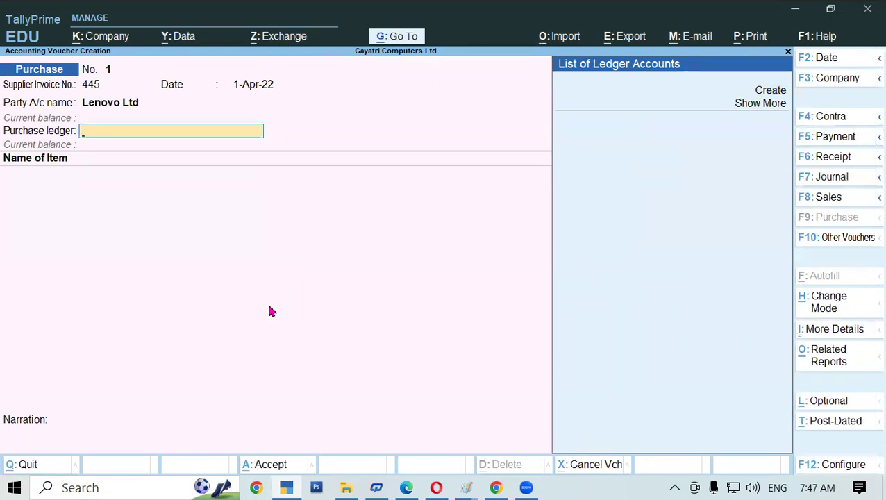
key(alt+c)
text(Purchase Loa)
key(BackSpace)
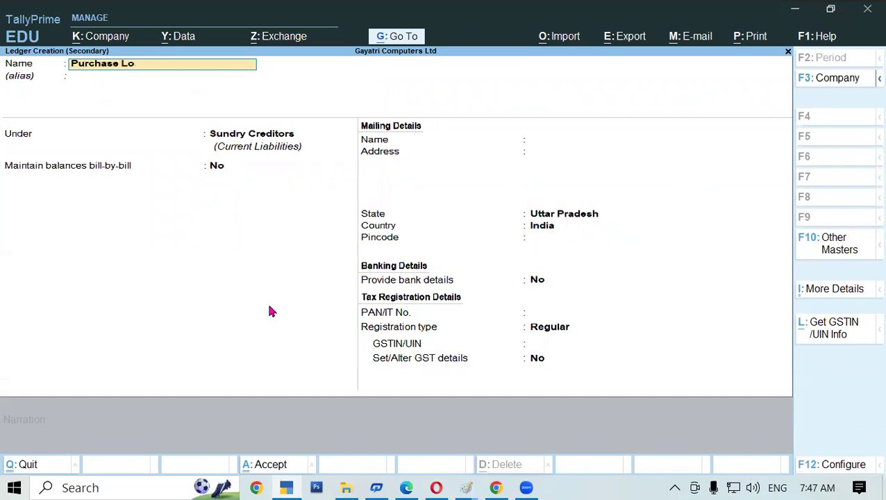
text(ca)
key(Return)
key(Return)
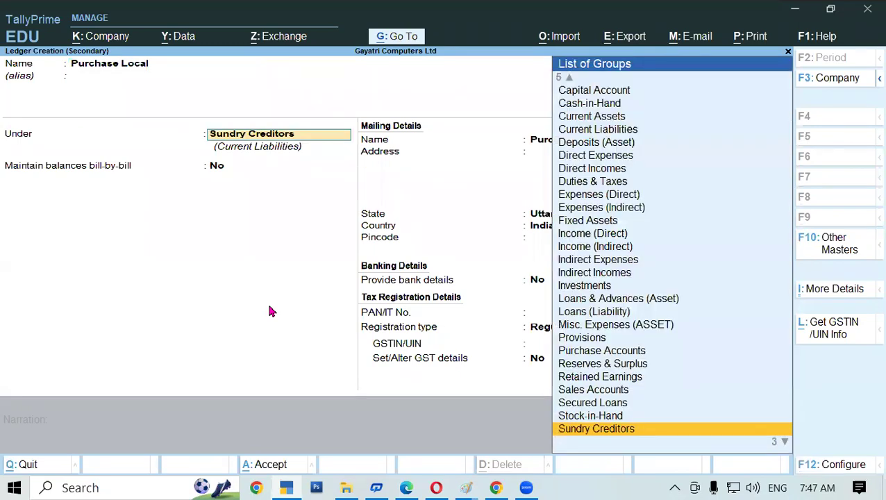
text(Pur)
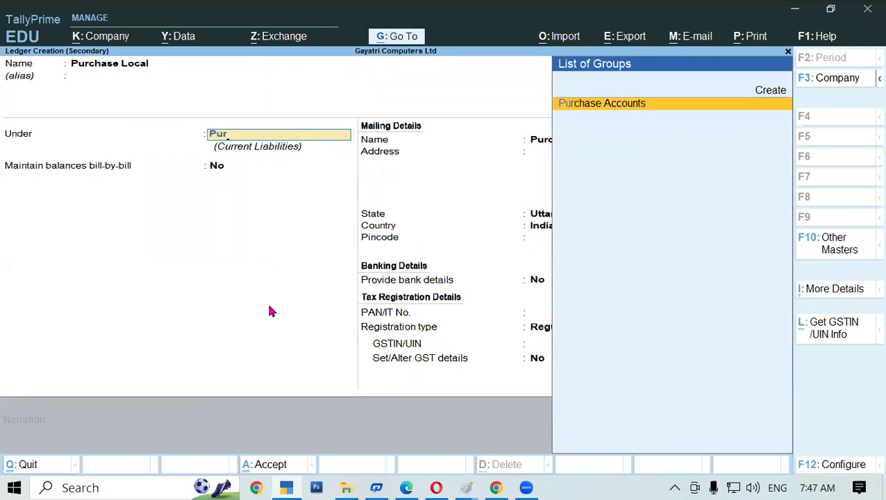
key(Return)
key(Return)
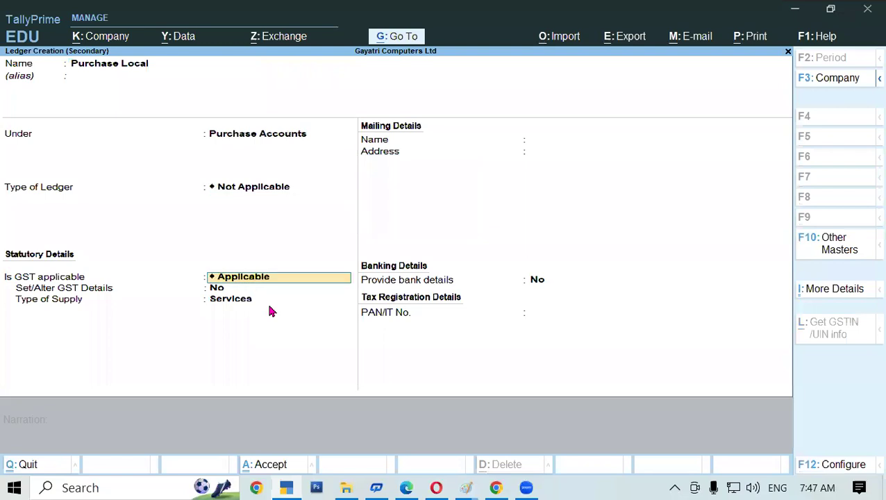
key(ctrl+a)
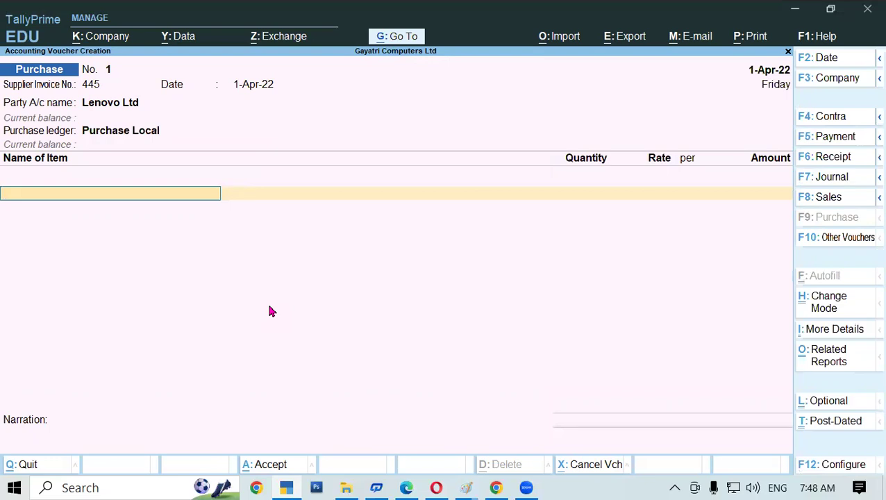
Step: Begin a new stock item named Lenovo G56 Desktop for the voucher's first item line
text(l)
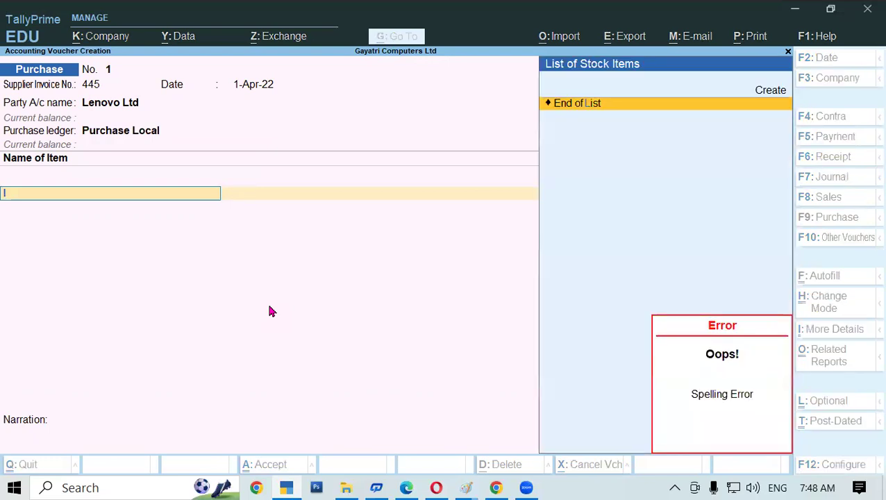
key(alt+c)
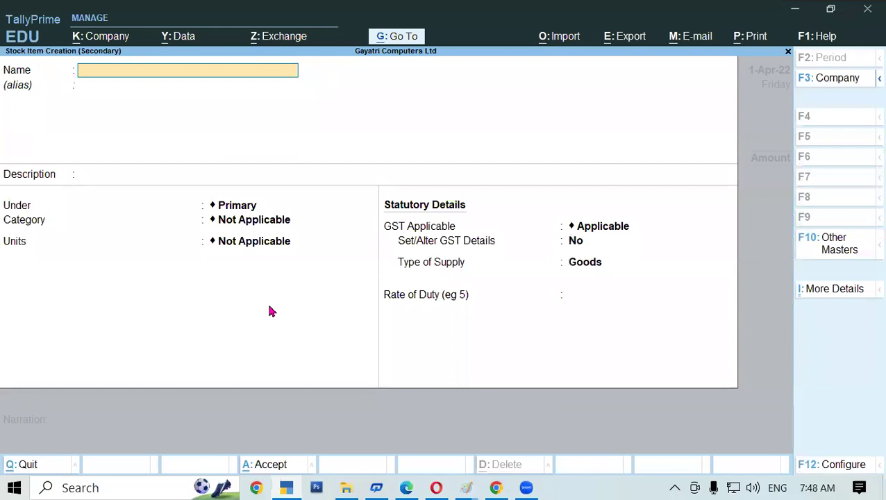
text(Lenovo G56 Des)
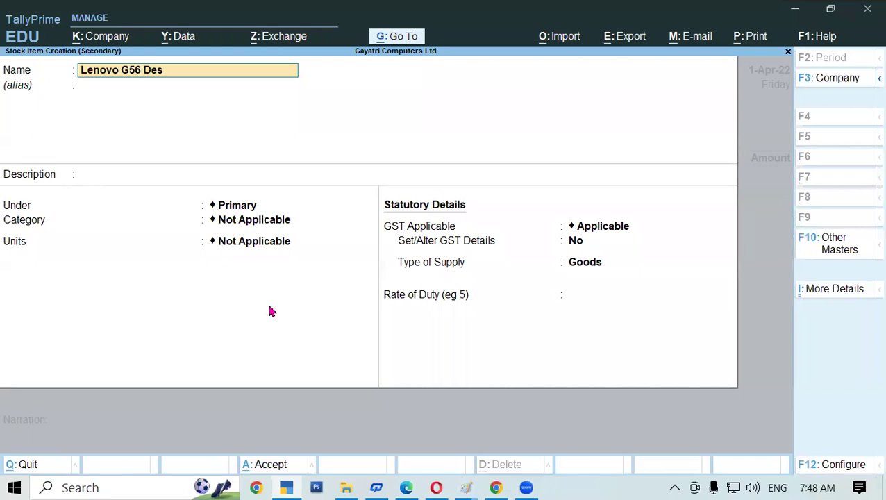
text(ktop)
key(Return)
key(Return)
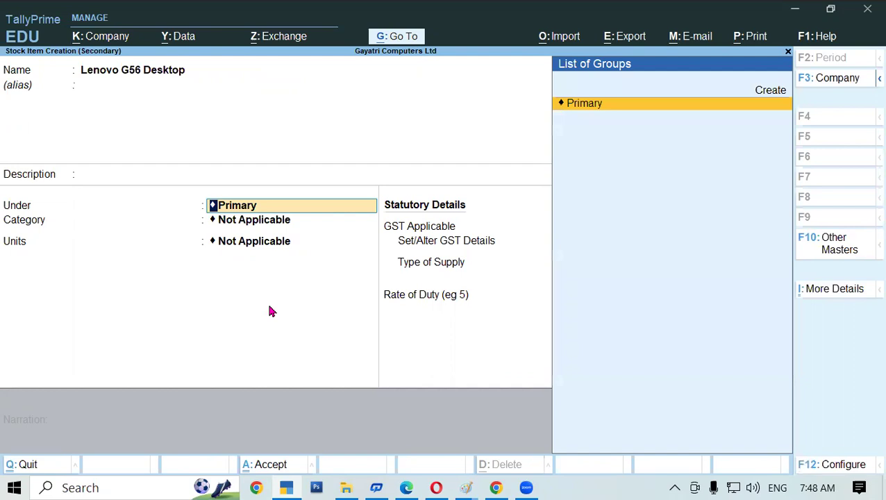
Step: Create a stock group named Desktop under Primary for the item and enable setting its GST details
text(c)
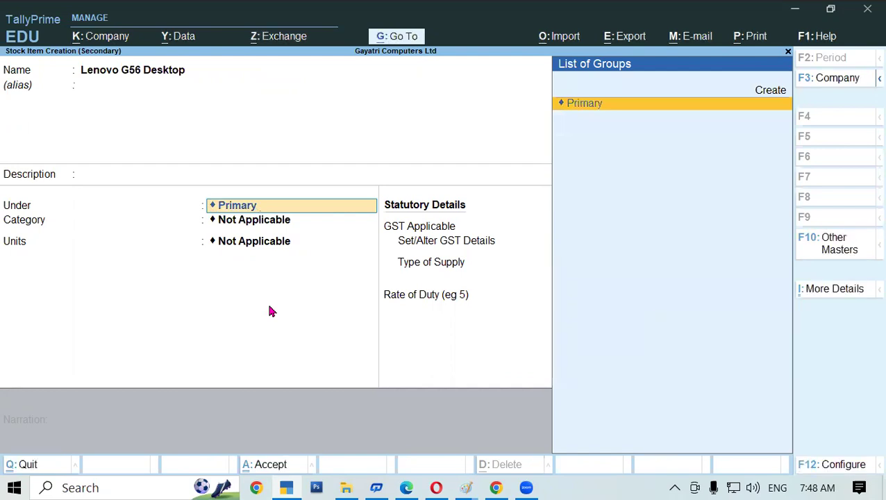
key(alt+c)
text(Desktop)
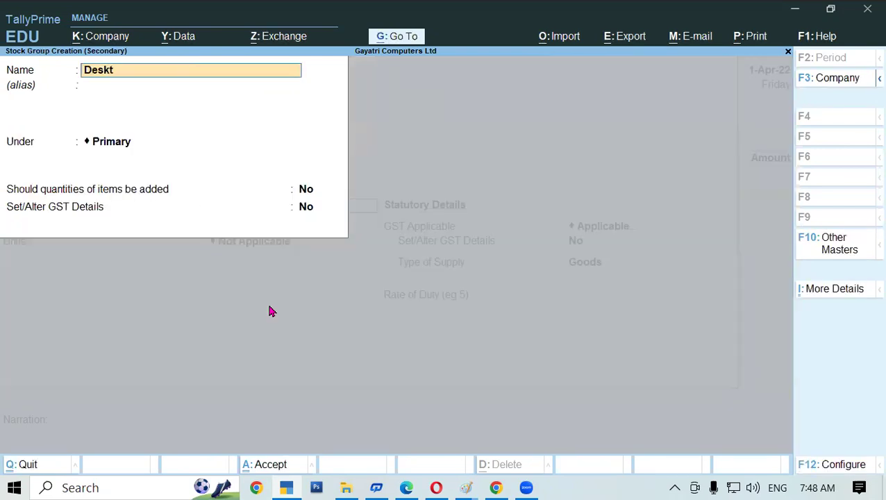
key(Return)
key(Return)
key(Return)
key(Return)
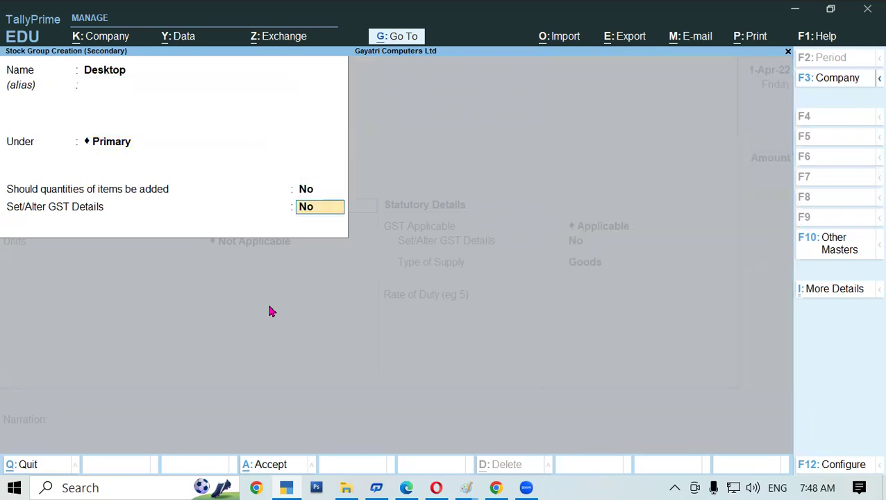
text(y)
key(Return)
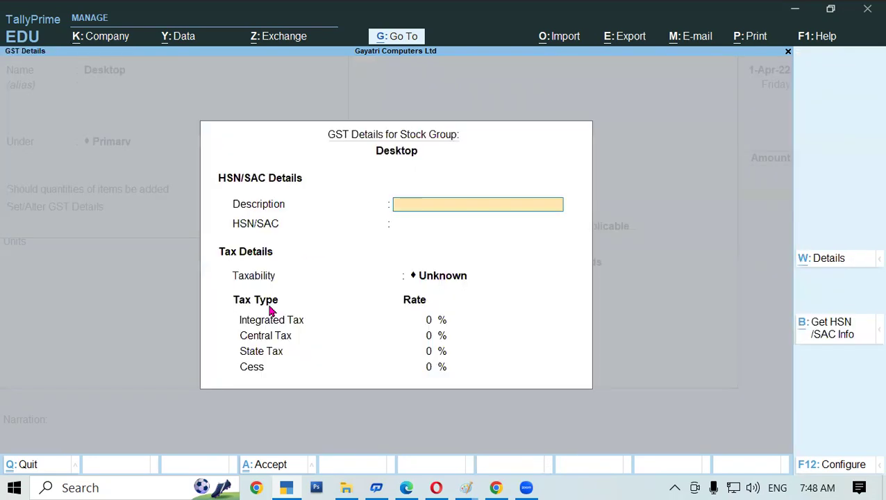
Step: Give the Desktop group the GST description Desktop, HSN/SAC 8571, taxability Taxable and 18% integrated tax, and save the group
text(Desktop)
key(Return)
text(8571)
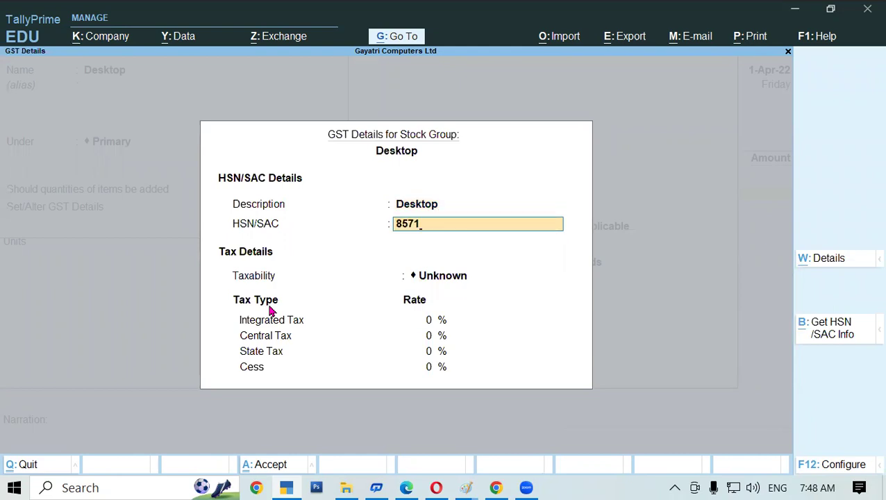
key(Return)
key(Down)
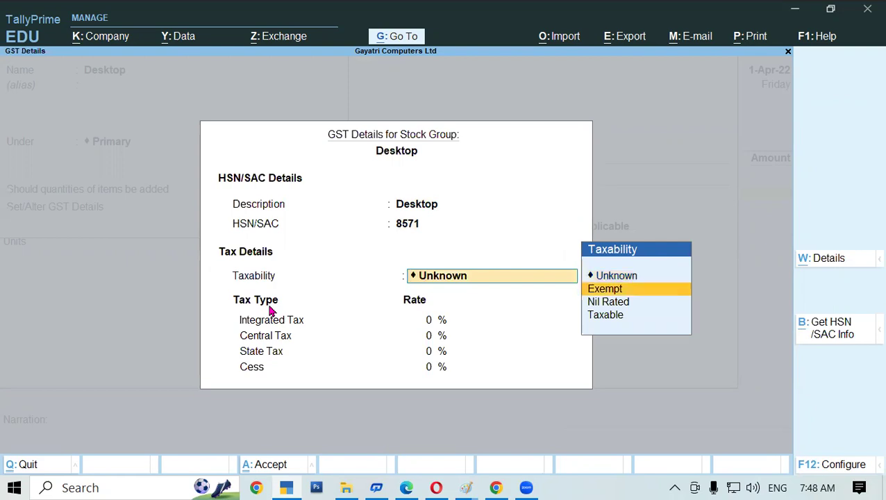
key(Down)
key(Down)
key(Return)
text(18)
key(Return)
key(Return)
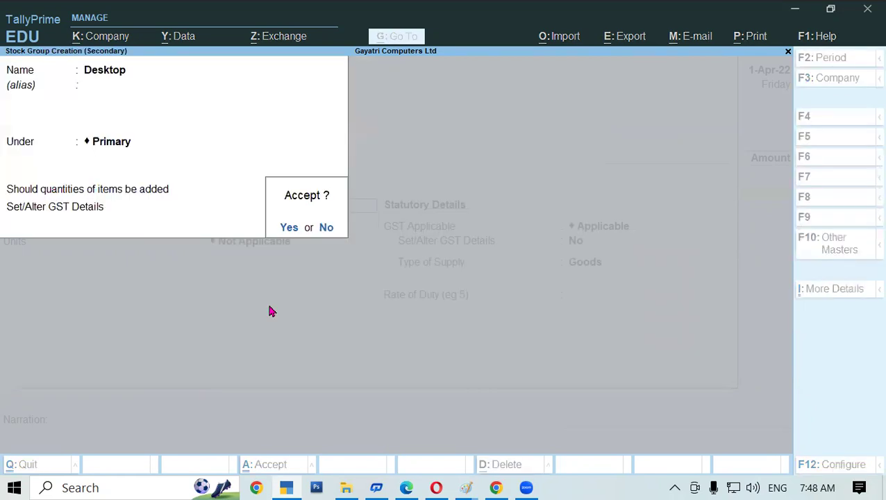
key(Return)
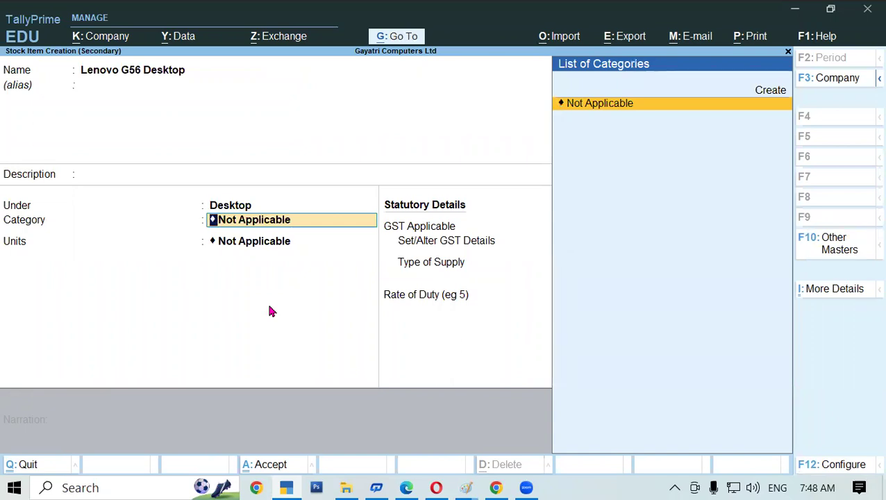
Step: Create a stock category named Lenovo under Primary and assign it to the stock item
text(L)
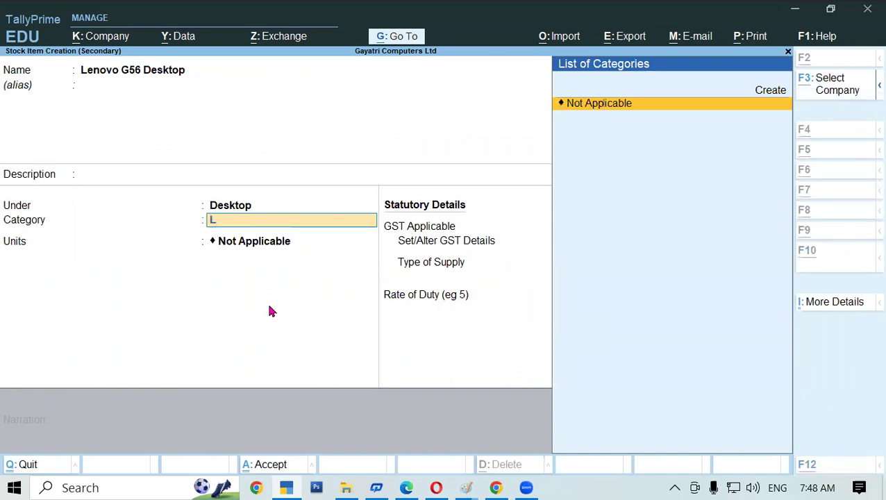
key(alt+c)
text(Len)
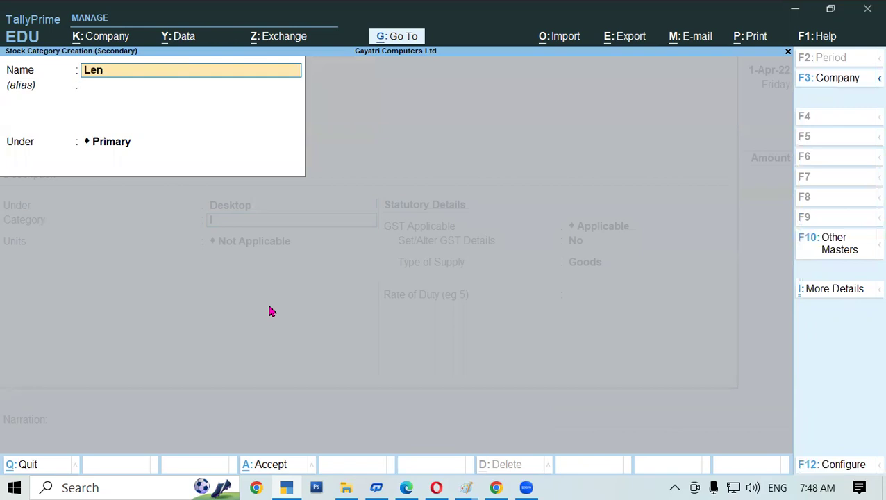
text(ovo)
key(Return)
key(Return)
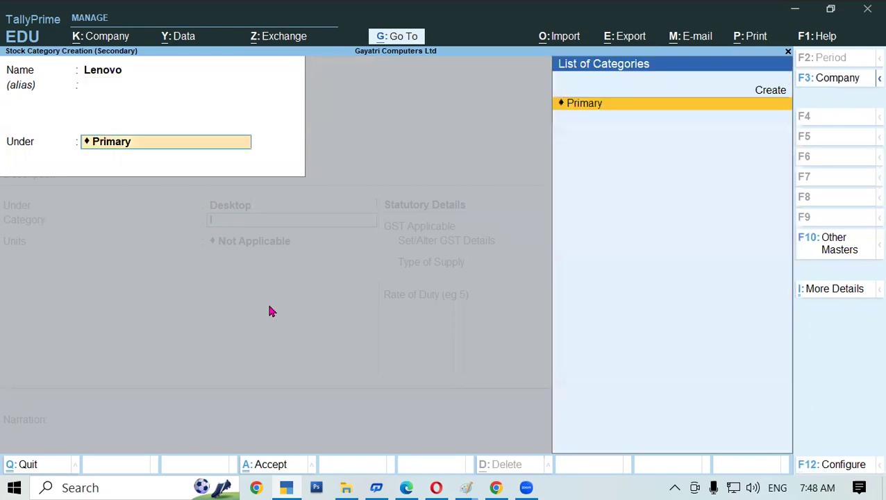
key(Return)
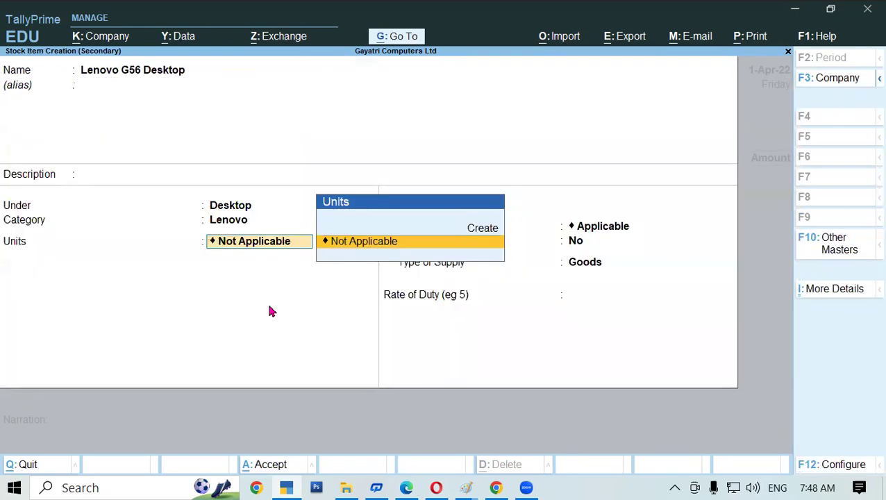
Step: Create a simple unit with the symbol pcs and 0 decimal places as the stock item's unit
key(alt+c)
text(pcs)
key(Return)
key(Return)
key(Return)
key(Return)
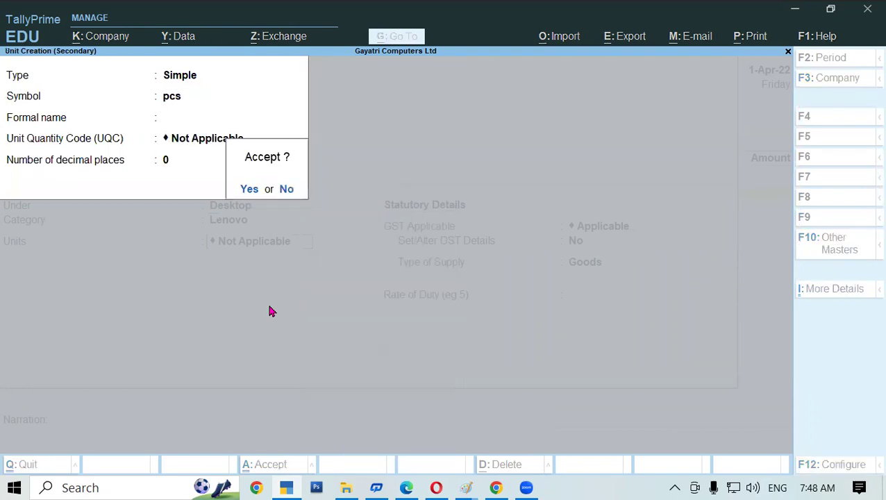
key(Return)
Step: Keep the item's remaining statutory defaults, save Lenovo G56 Desktop and use it as the voucher's first item
key(Return)
key(Return)
key(Return)
key(Return)
key(Return)
key(Return)
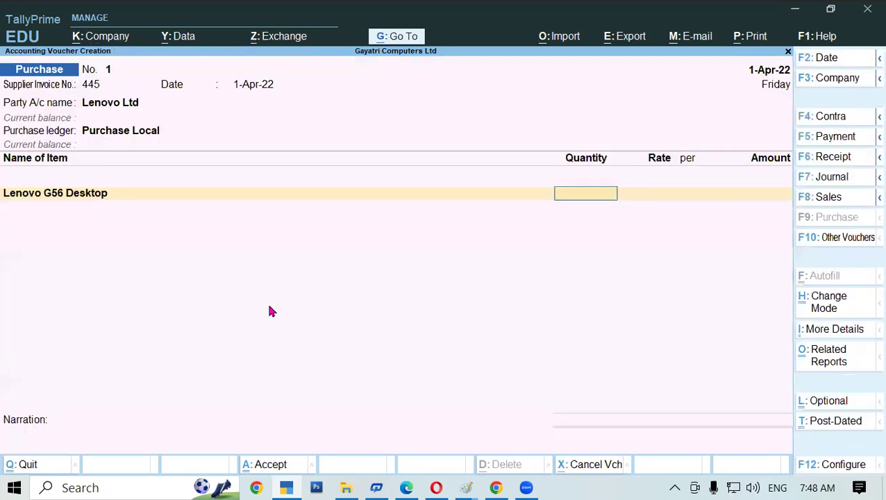
Step: Enter a quantity of 10 pcs at a rate of 24,500 for the Lenovo G56 Desktop line
text(10)
key(Return)
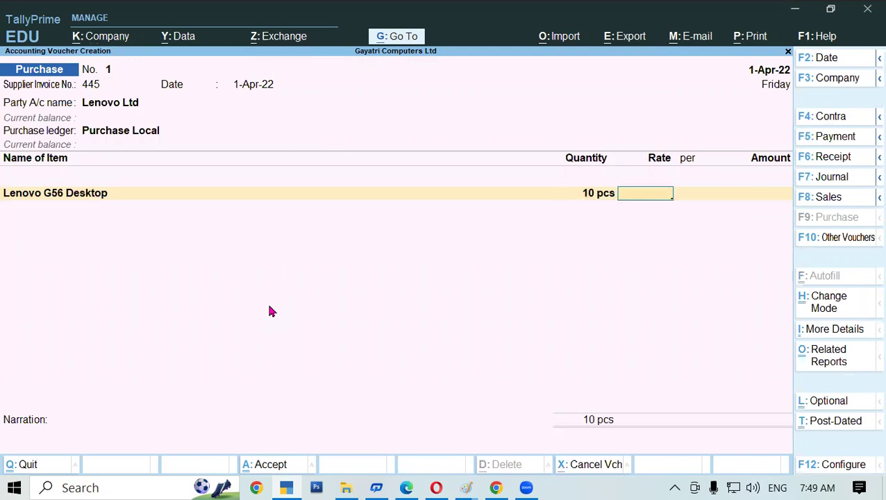
text(24500)
key(Return)
key(Return)
key(Return)
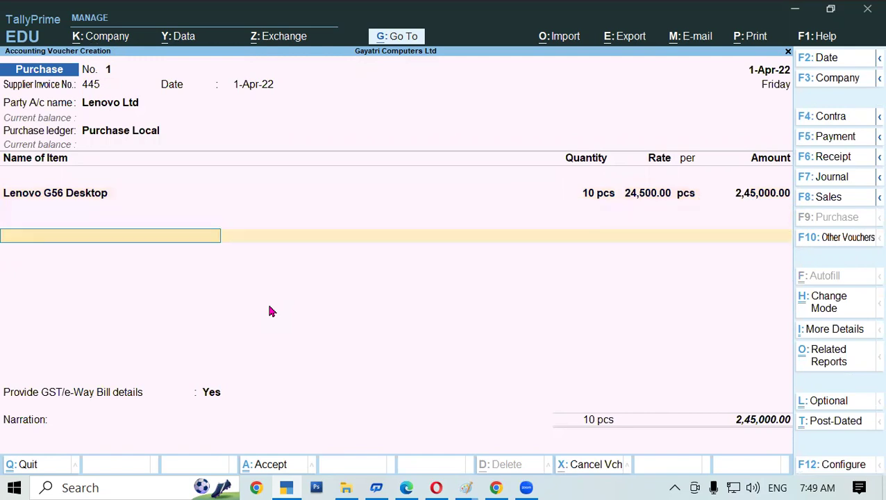
Step: Begin a new tax ledger named CGST under Duties & Taxes for the voucher's additional ledger line
text(c)
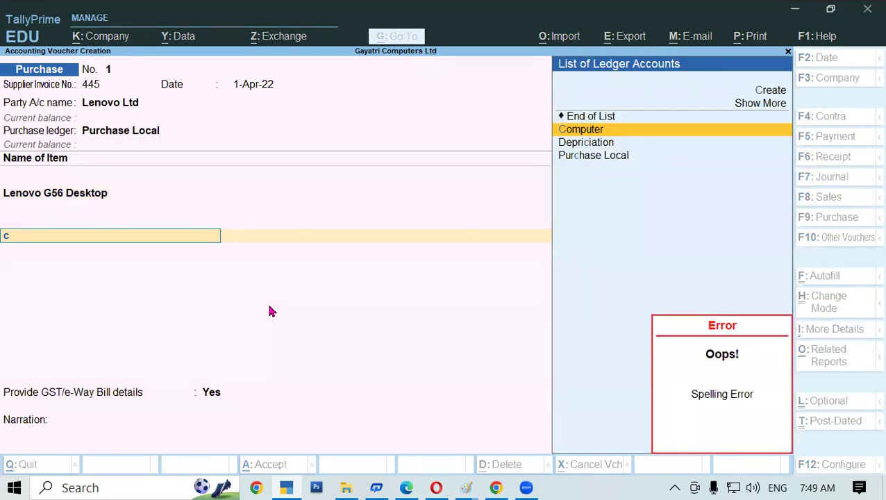
key(alt+c)
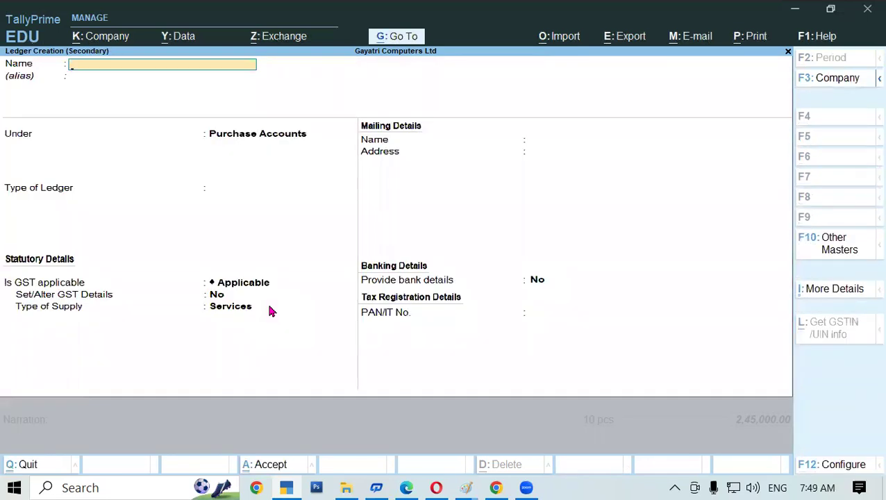
text(CGST)
key(Return)
key(Return)
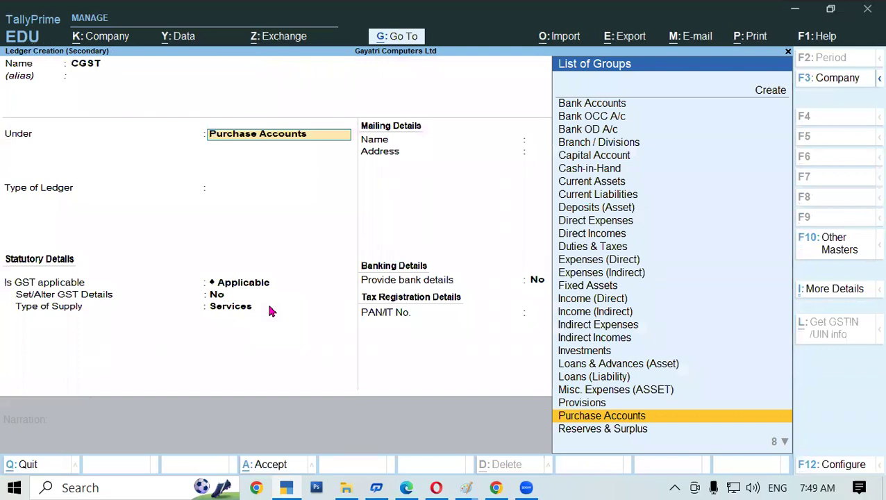
text(DUT)
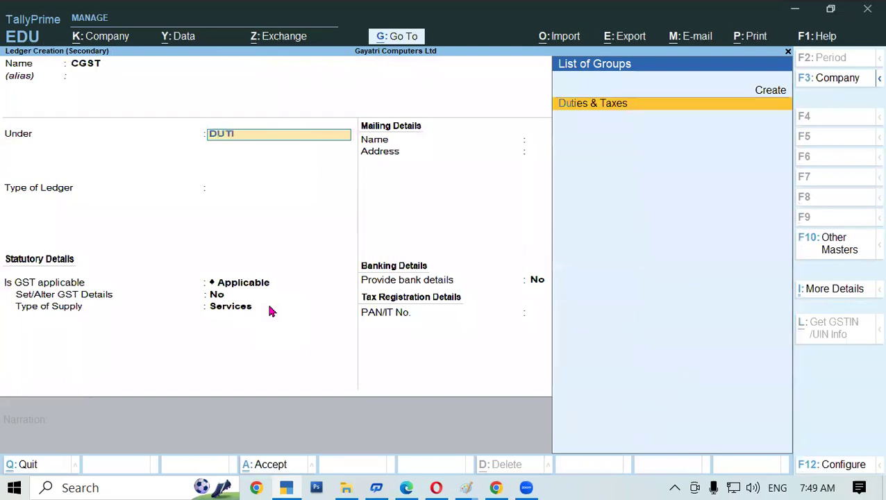
text(I)
key(Return)
Step: Set the CGST ledger's duty type to GST and tax type to Central Tax, and save it into the voucher
key(Up)
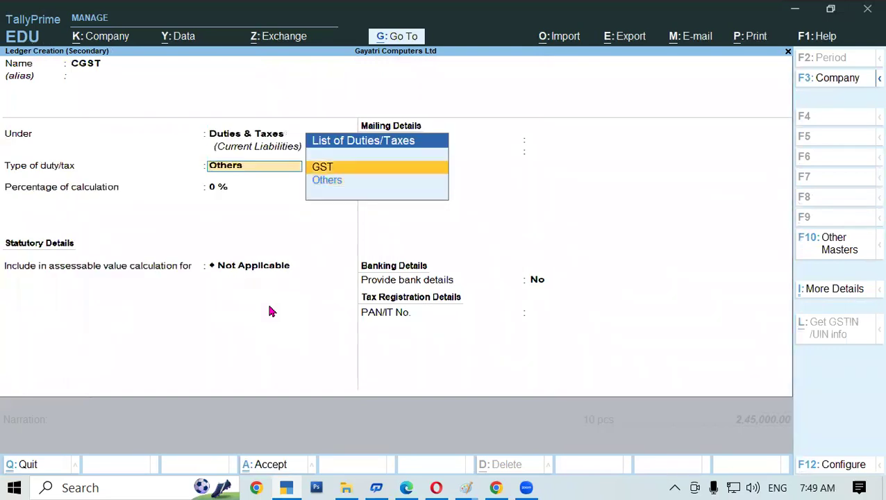
key(Return)
key(Return)
key(Return)
key(Return)
key(Return)
key(Return)
key(Return)
key(Return)
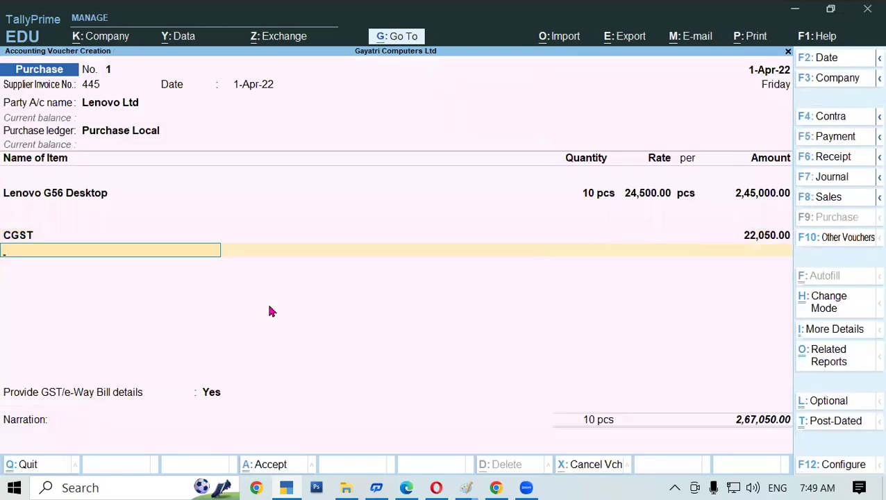
Step: Begin a second tax ledger named SGST under Duties & Taxes for the next voucher line
key(alt+c)
text(S)
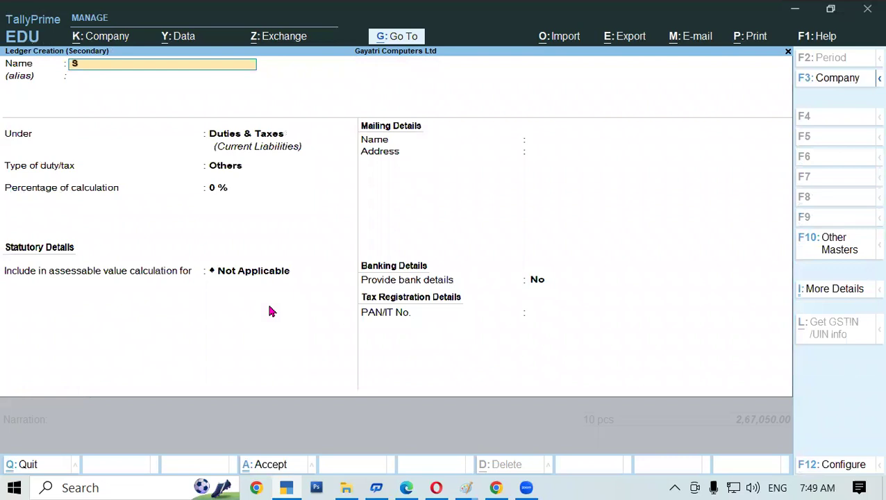
text(GST)
key(Return)
key(Return)
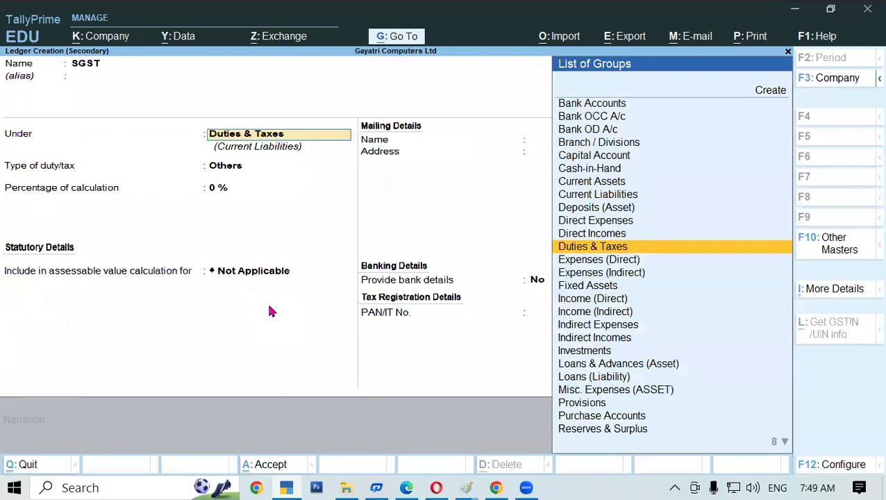
key(Return)
Step: Set the SGST ledger's duty type to GST and tax type to State Tax, and save it into the voucher
key(Up)
key(Return)
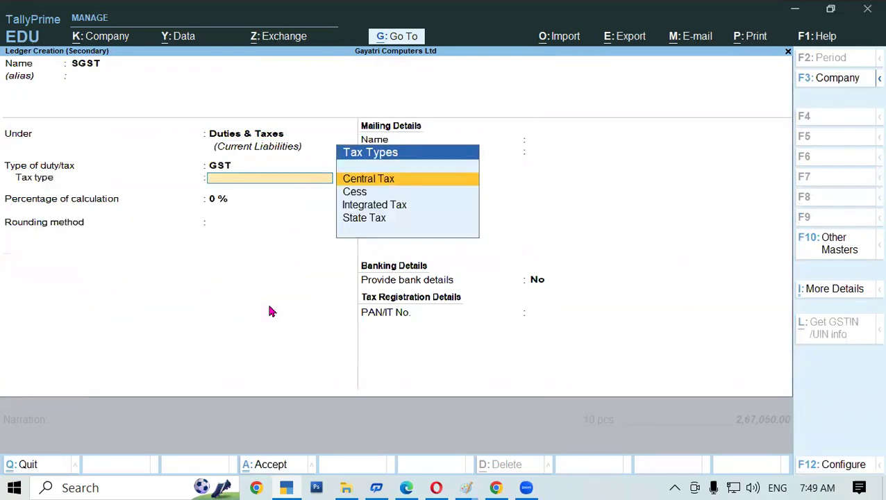
key(Down)
key(Down)
key(Down)
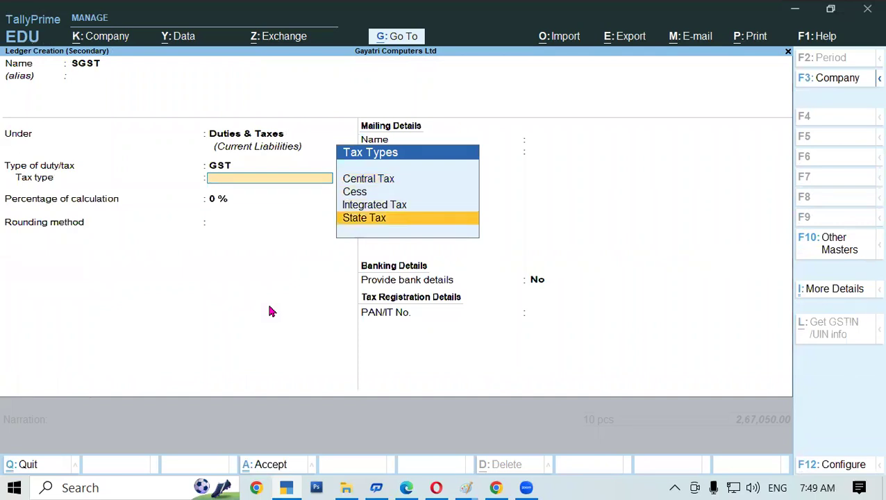
key(Return)
key(ctrl+a)
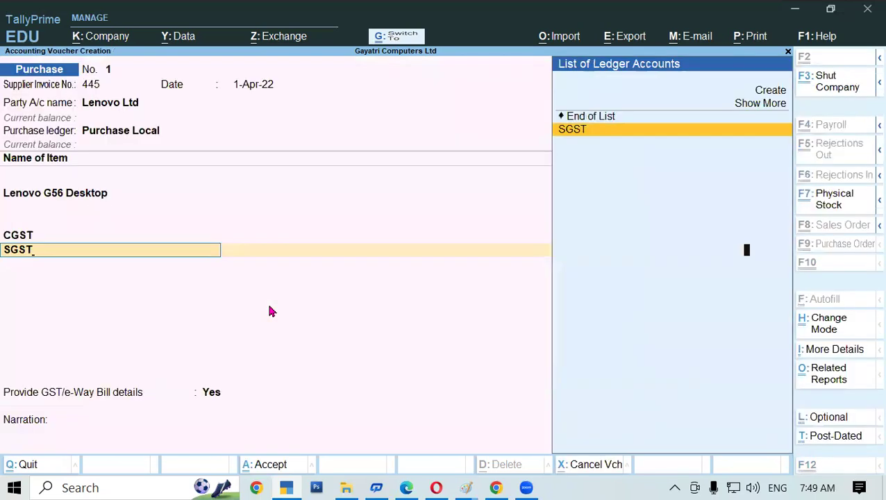
key(Return)
key(Return)
Step: Set Provide GST/e-Way Bill details to No, leave the narration blank and save the purchase voucher
key(Return)
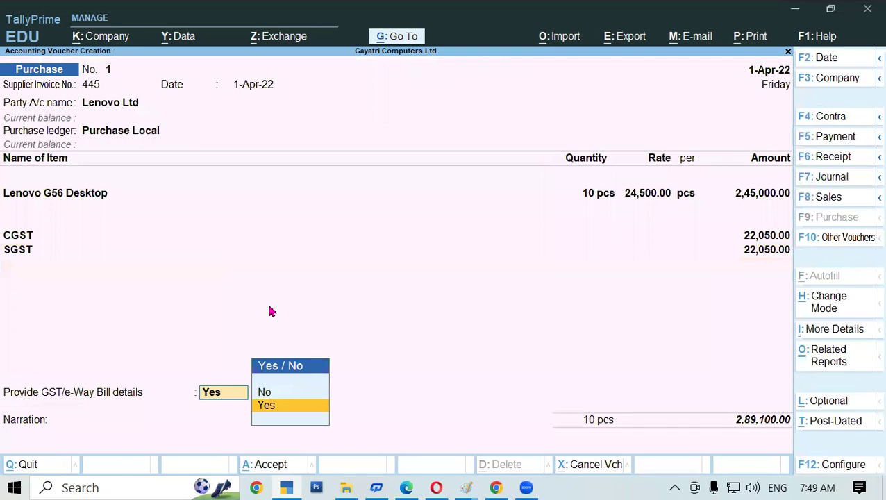
key(n)
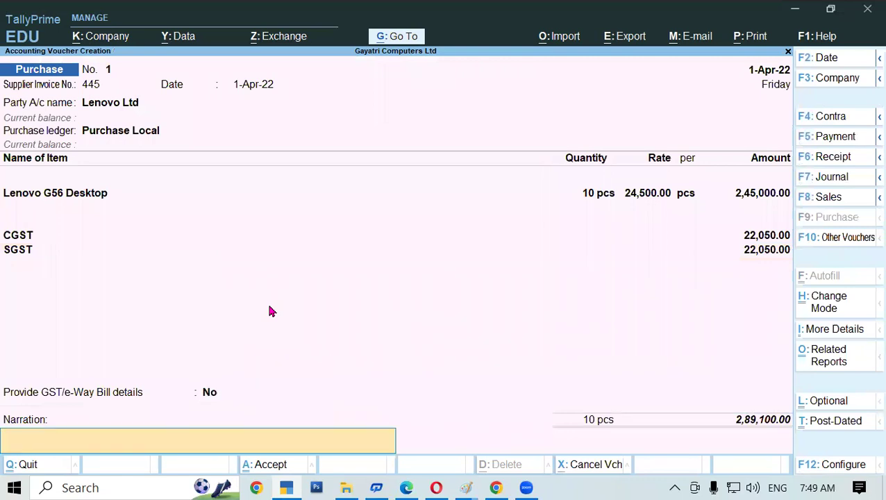
key(Return)
key(Return)
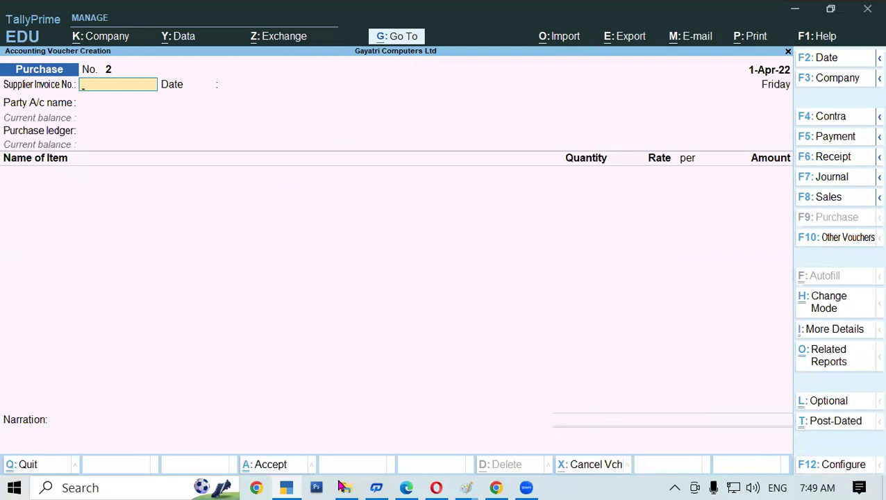
Step: Switch to the course PDF in Edge and read exercise 2 about returning Lenovo G56 Desktops with a Debit Note
click(405, 487)
scroll(432, 330, down, 3)
scroll(432, 329, down, 2)
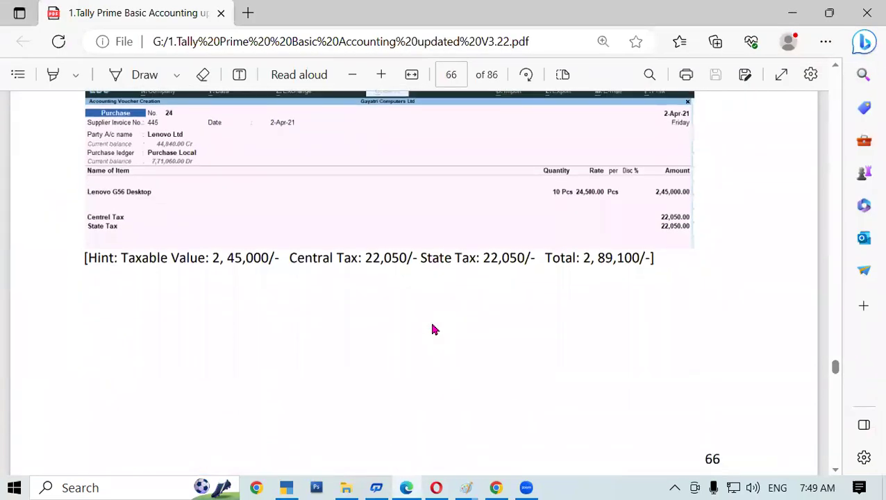
scroll(520, 274, down, 2)
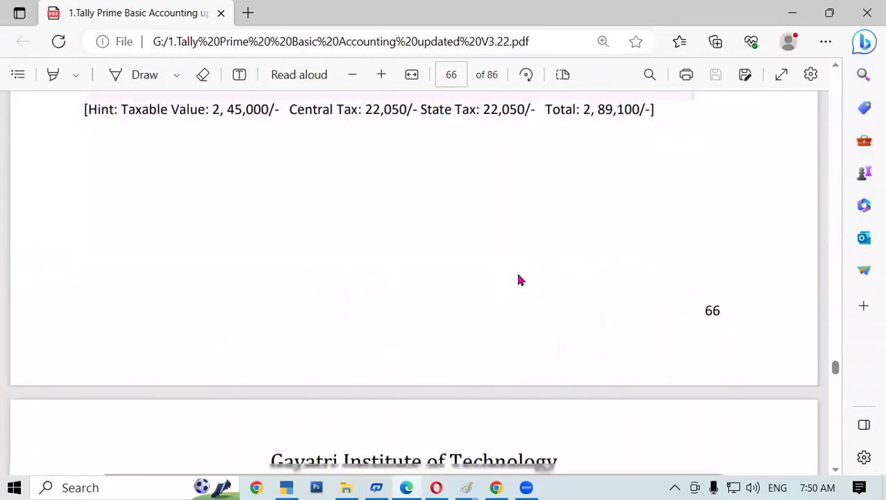
scroll(520, 280, down, 3)
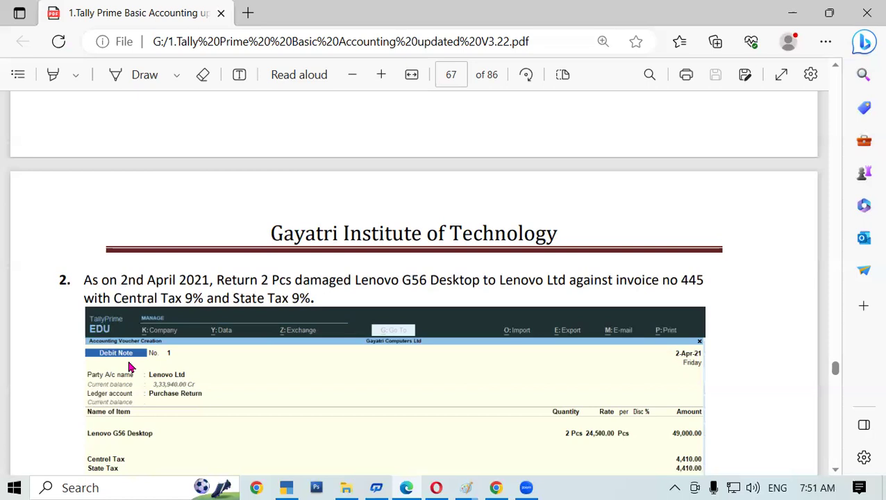
Step: Switch to TallyPrime and start a Debit Note voucher for Lenovo Ltd, accepting the default dispatch and party details
click(287, 487)
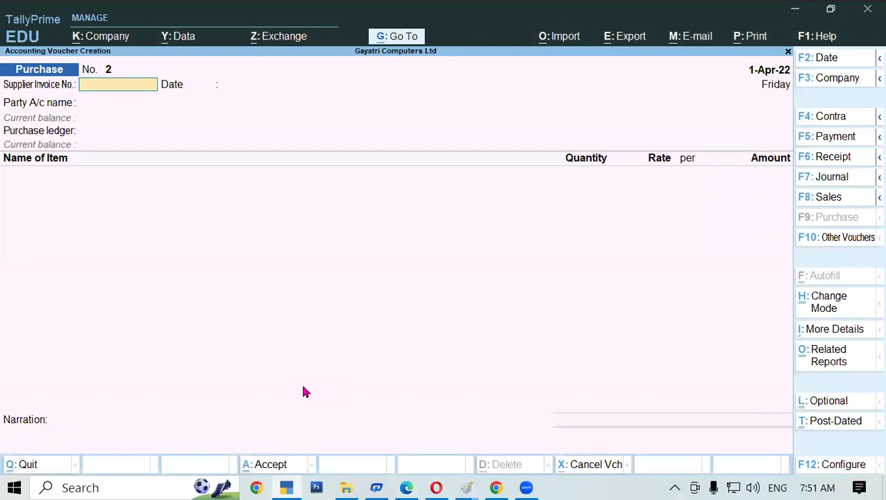
key(alt)
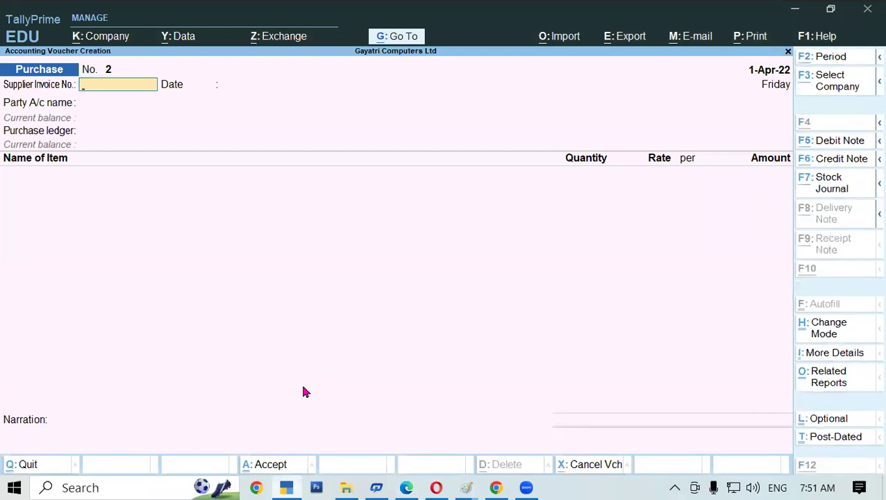
key(alt+F5)
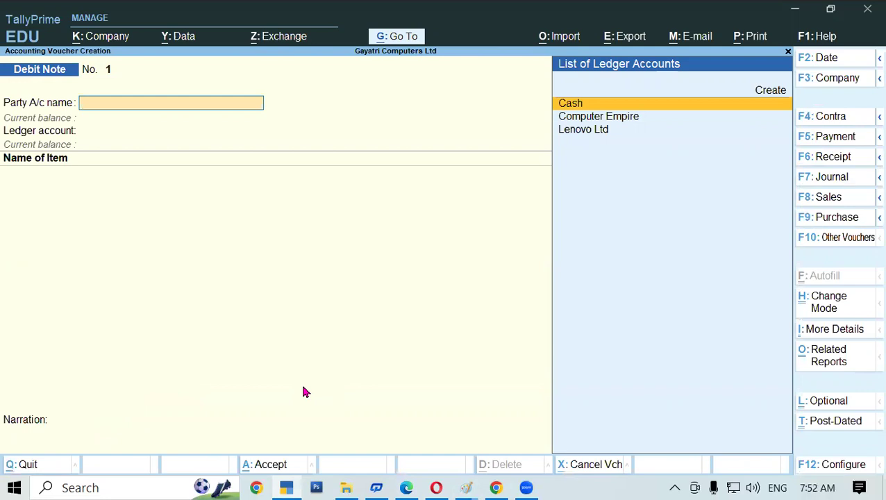
key(Down)
key(Down)
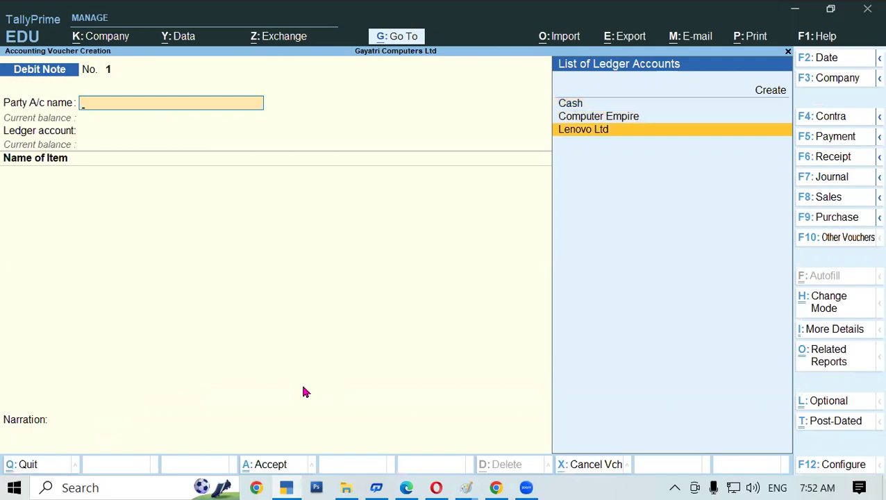
key(Return)
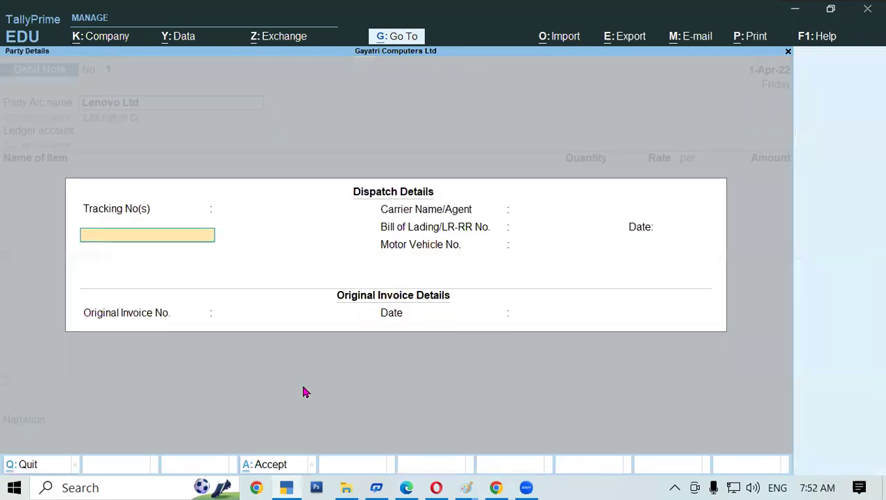
key(ctrl+a)
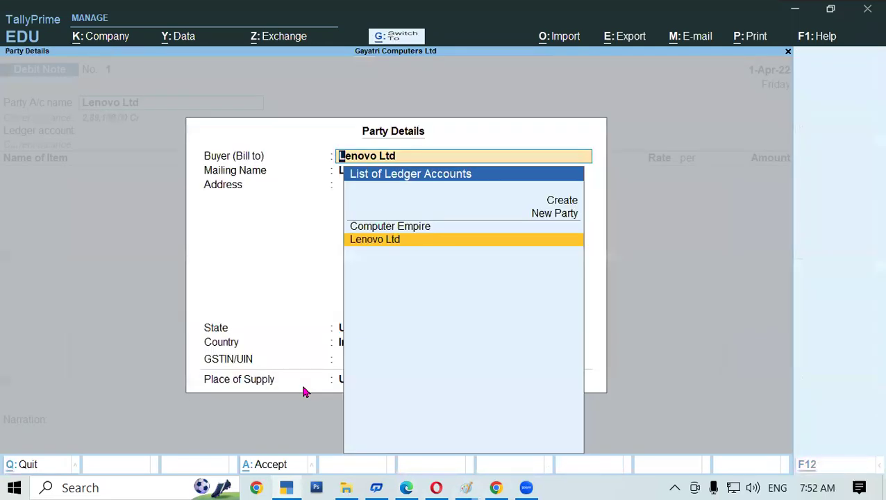
key(ctrl+a)
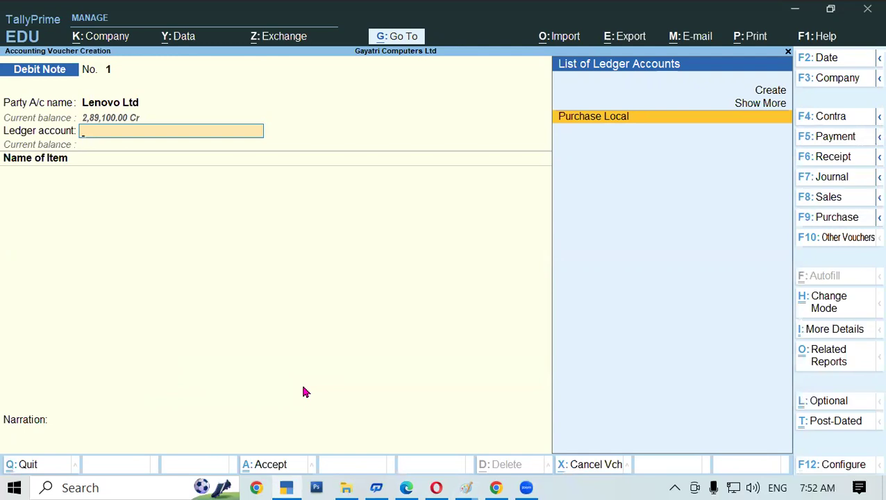
Step: Create a PURCHASE RETURN ledger under Purchase Accounts with GST applicable and use it as the debit note's ledger account
key(alt+c)
text(PURCH)
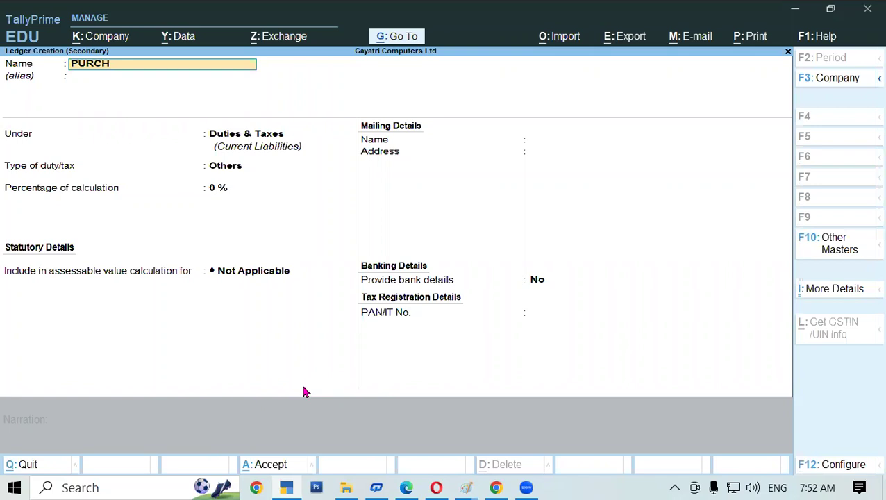
text(ASE RETURN)
key(Return)
key(Return)
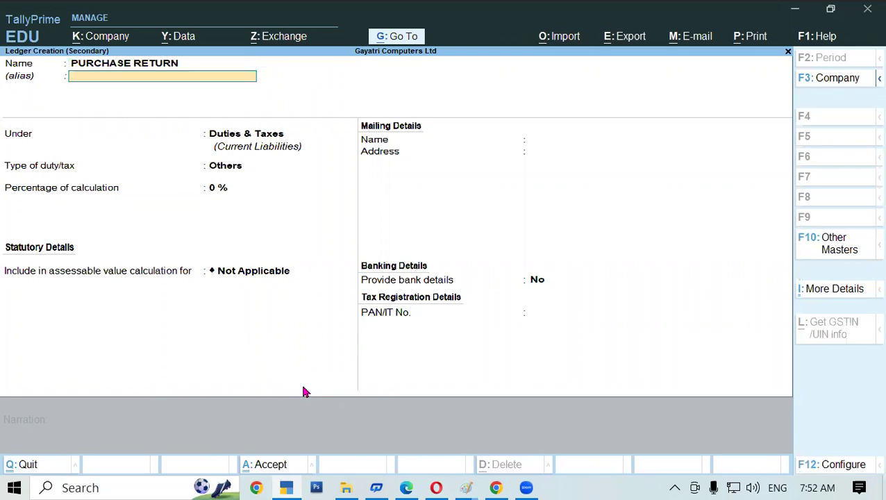
text(PURC)
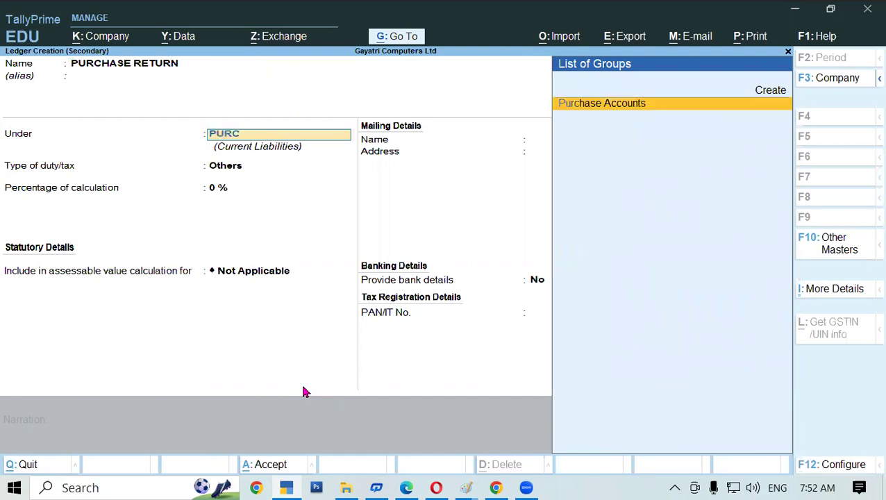
key(Return)
key(Return)
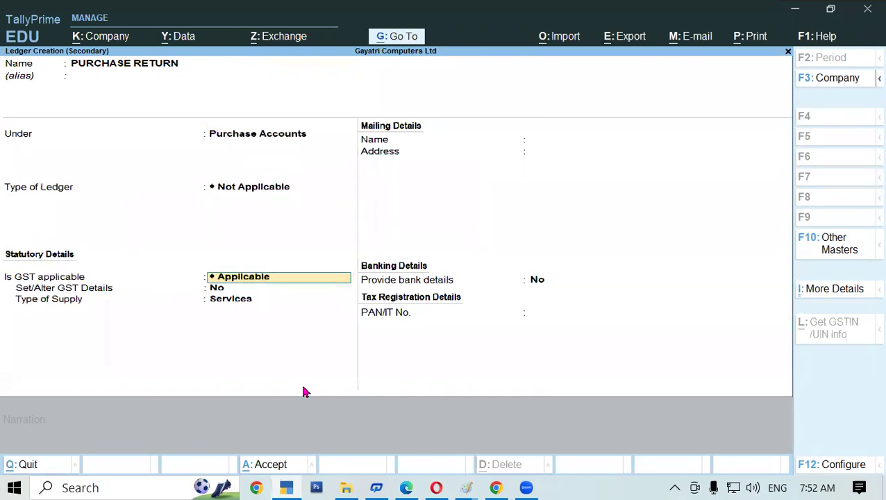
key(ctrl+a)
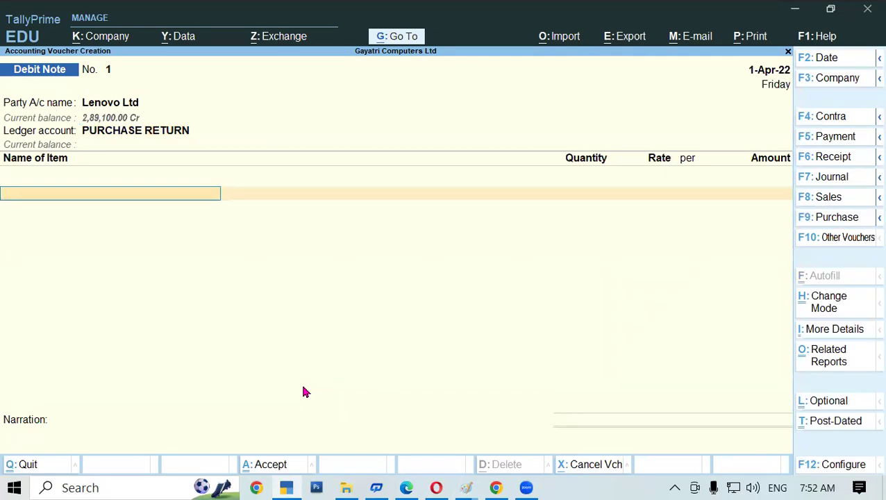
Step: Add the item Lenovo G56 Desktop with quantity 2 pcs, accept the 24,500.00 rate and end the item list
text(LEN)
key(Return)
key(Return)
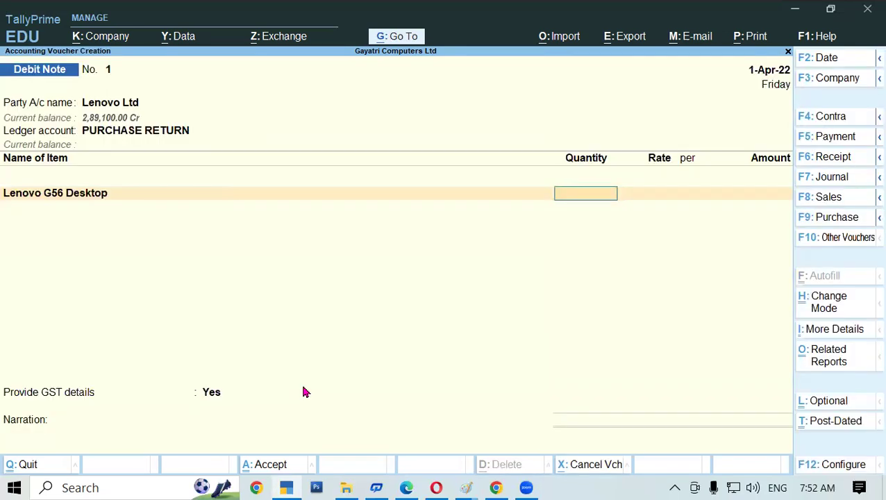
text(2)
key(Return)
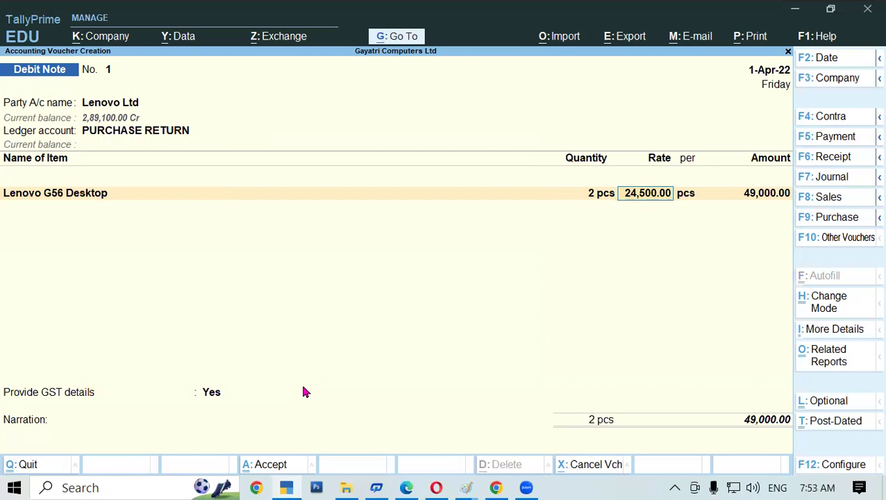
key(Return)
key(Return)
key(Return)
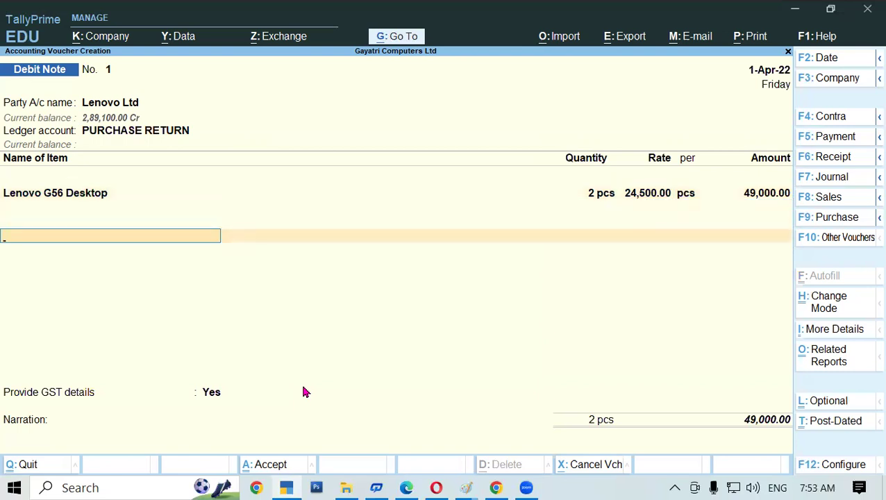
Step: Add the CGST and SGST ledgers below the item with their calculated amounts and end the ledger list
text(CGS)
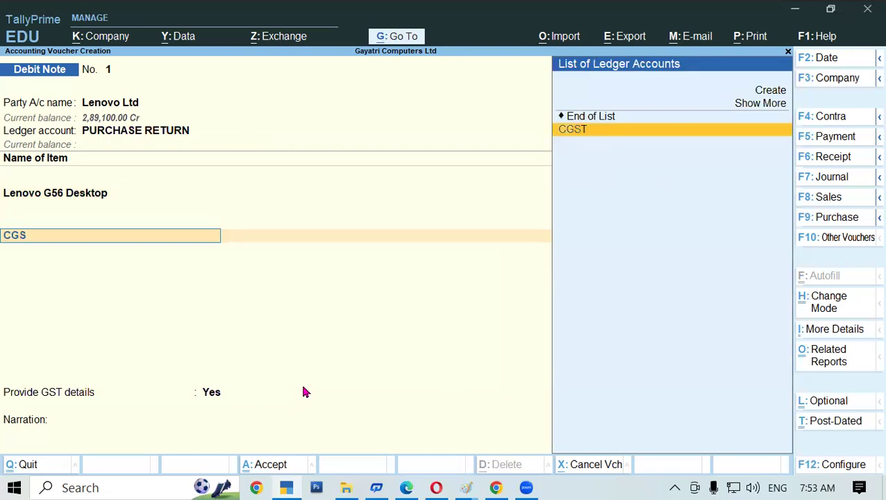
key(Return)
key(Return)
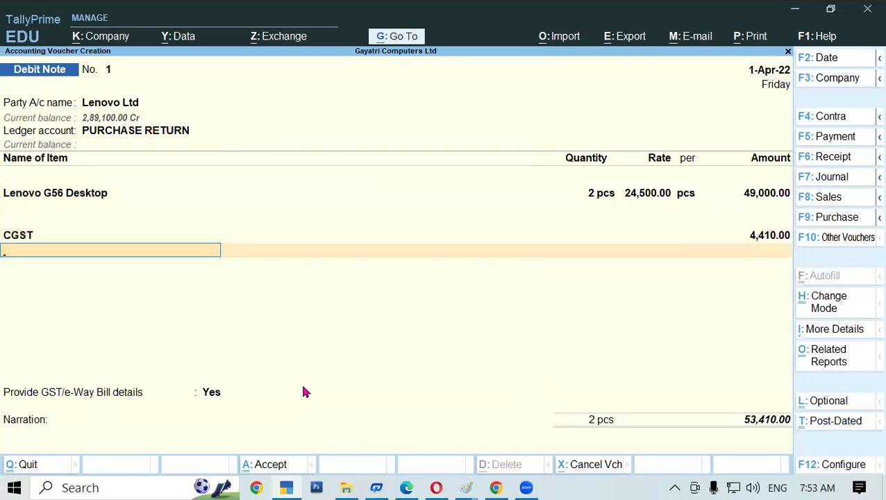
text(SG)
key(Return)
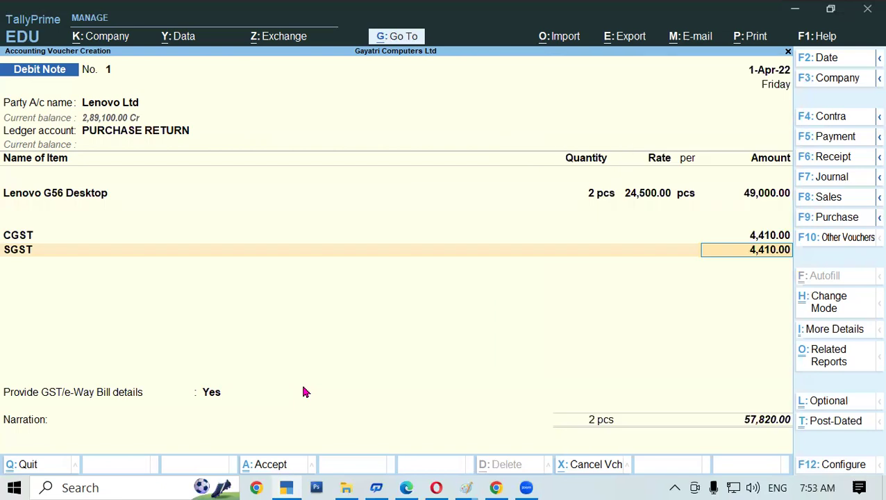
key(Return)
key(Return)
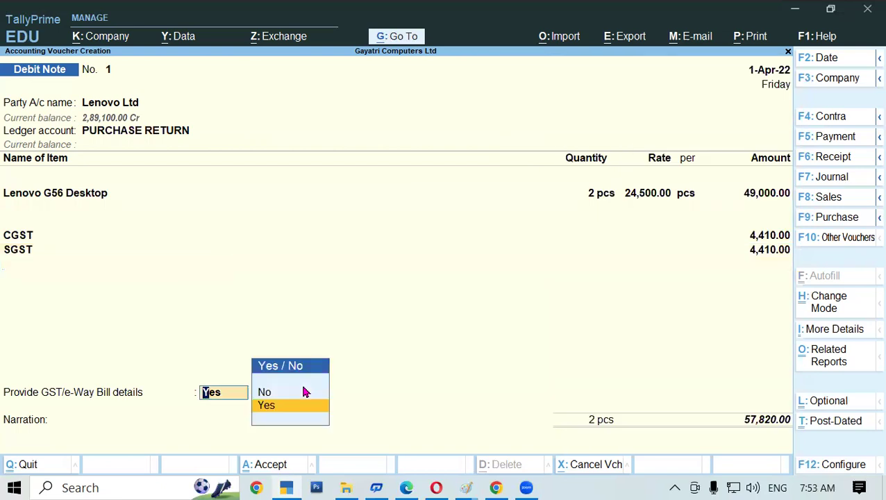
Step: Set Provide GST/e-Way Bill details to No, leave the narration blank and save the debit note
key(Up)
key(Return)
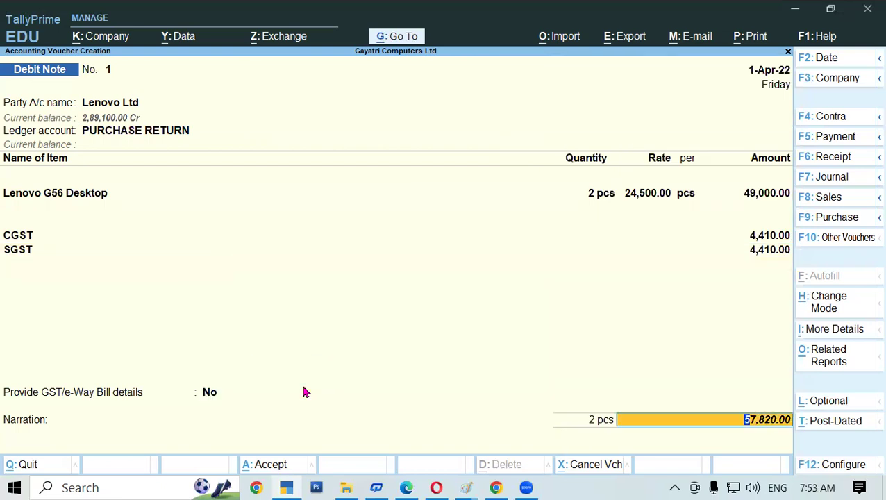
key(ctrl+a)
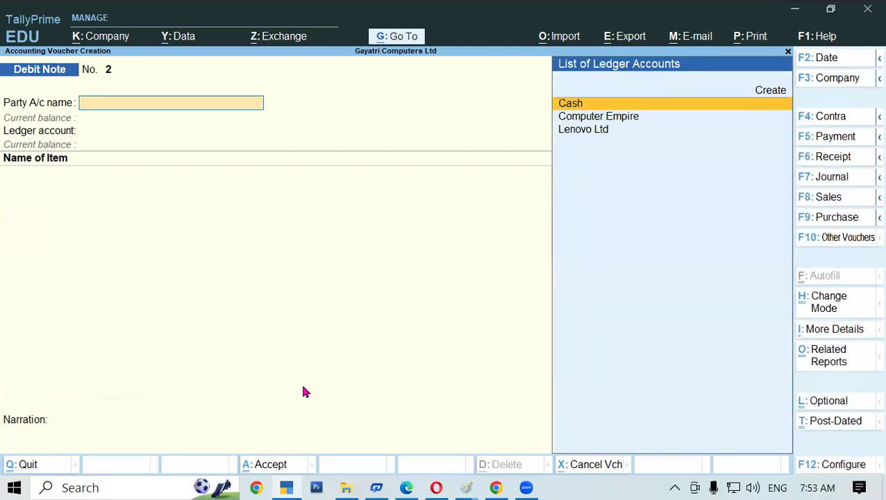
Step: Switch to the course PDF in Edge and read the debit note hint and the section on checking the GSTR2 report
click(409, 486)
scroll(303, 271, down, 4)
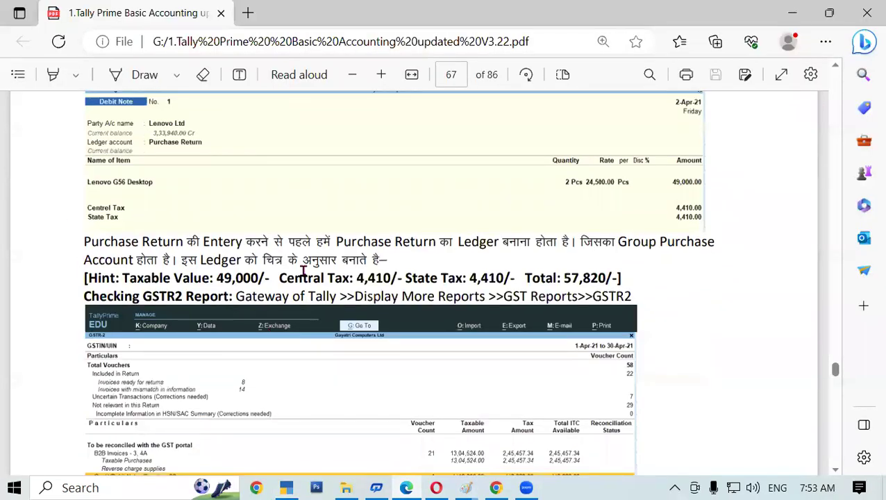